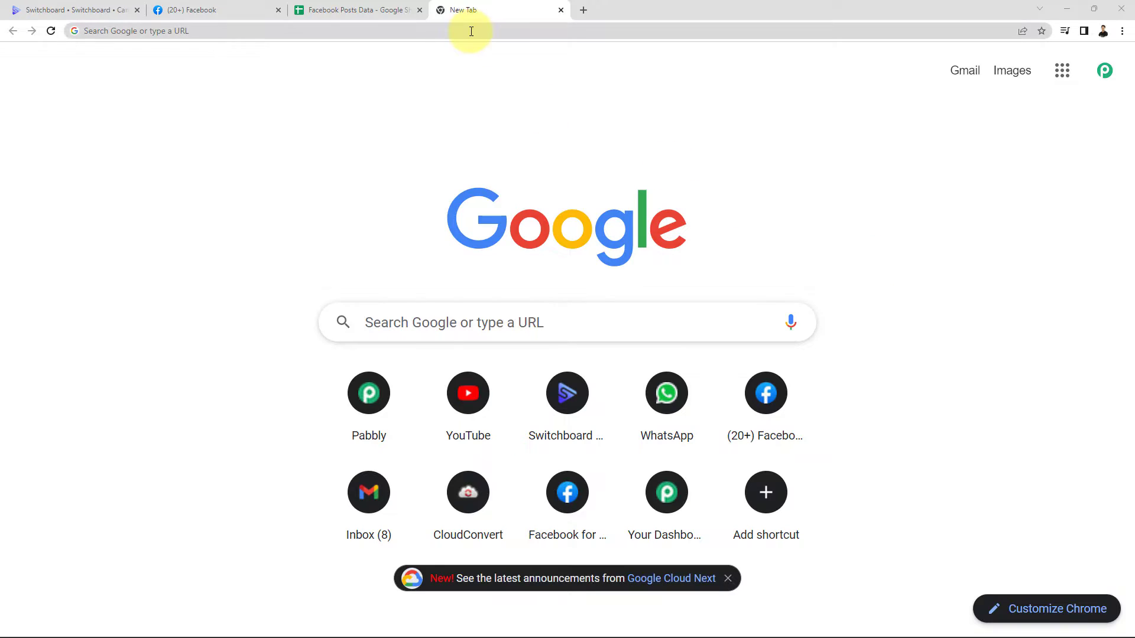
Go to pabbly.com, sign in to the Pabbly account and access Pabbly Connect.
click(471, 31)
text(pabbly.com)
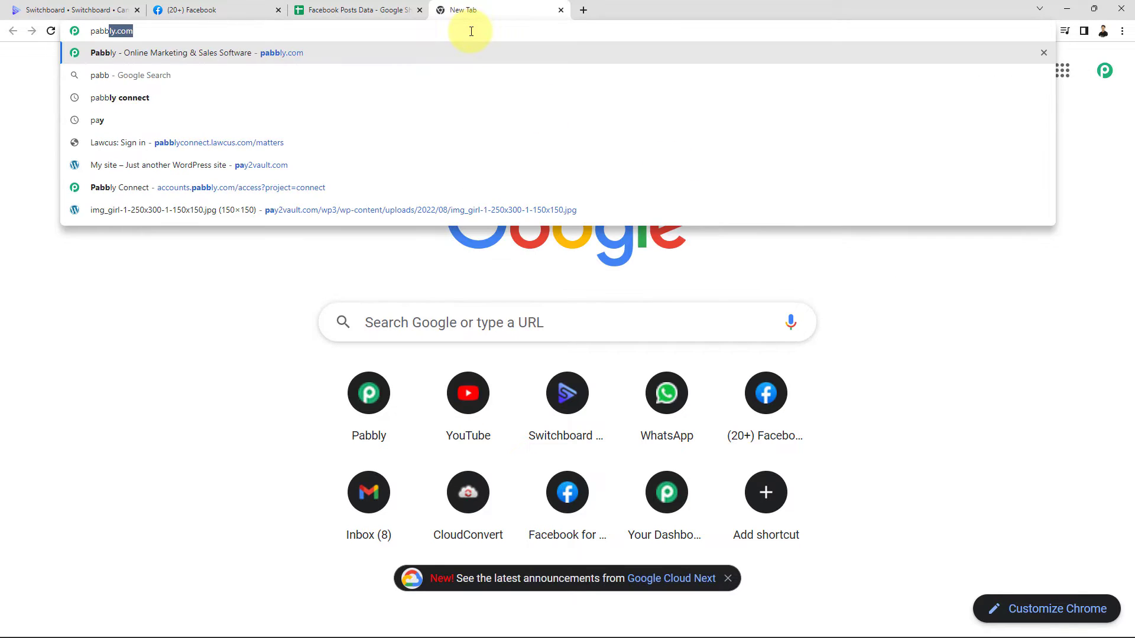
key(Return)
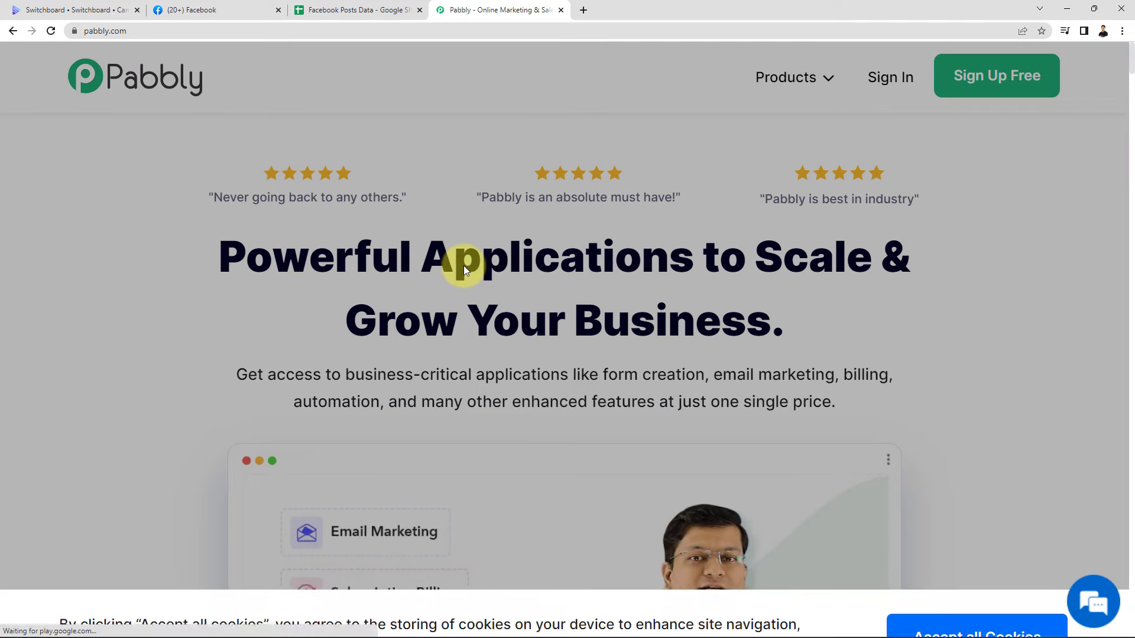
click(464, 265)
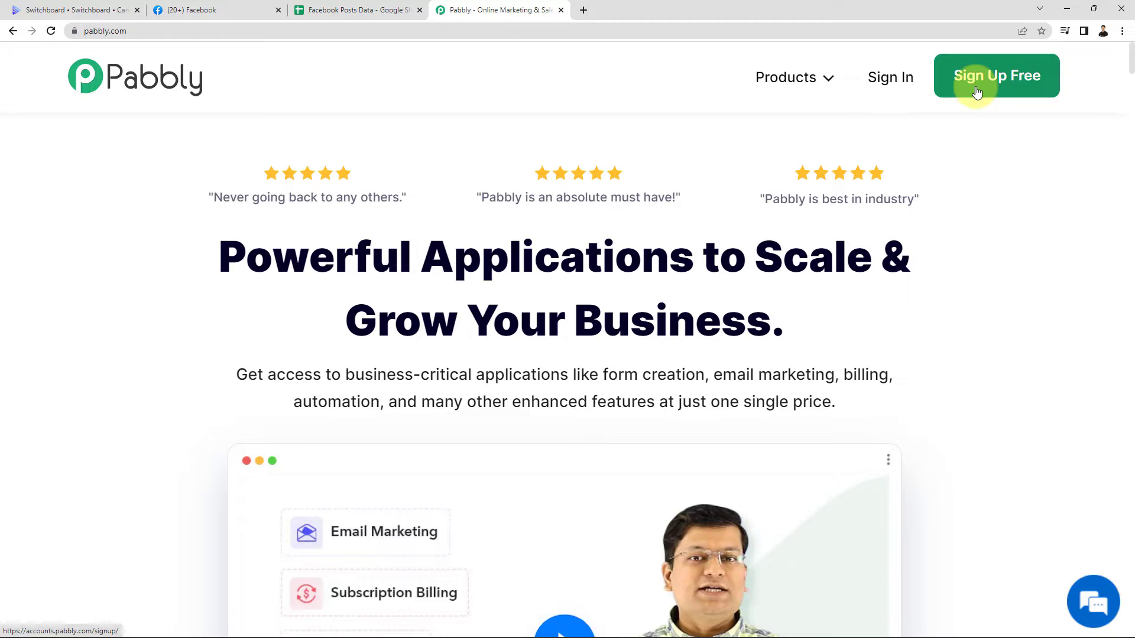
click(886, 81)
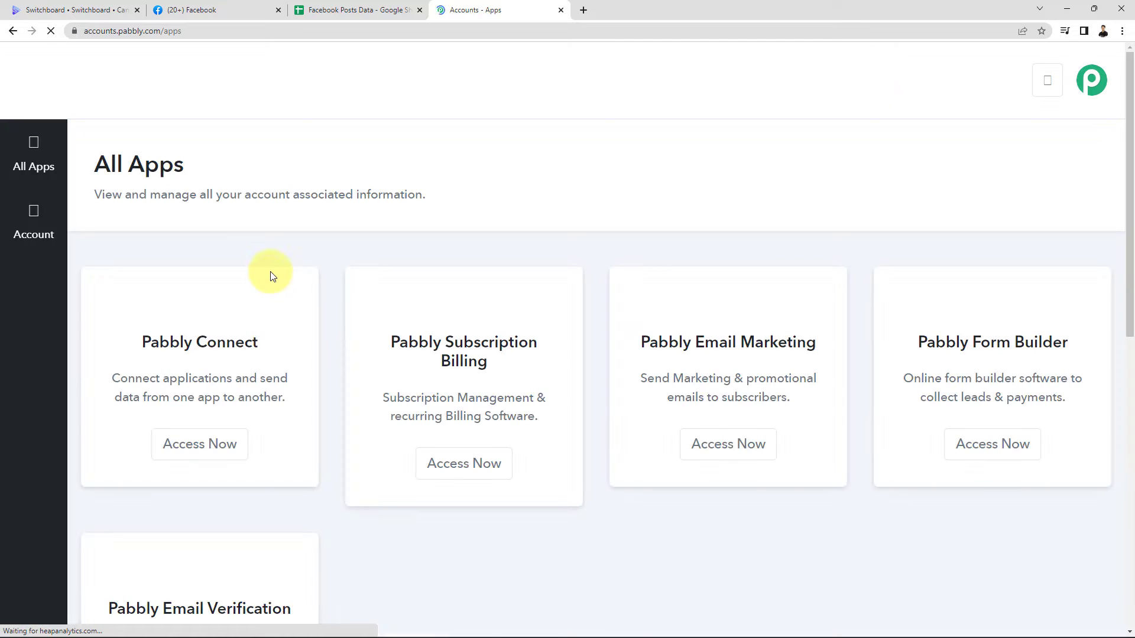
click(208, 456)
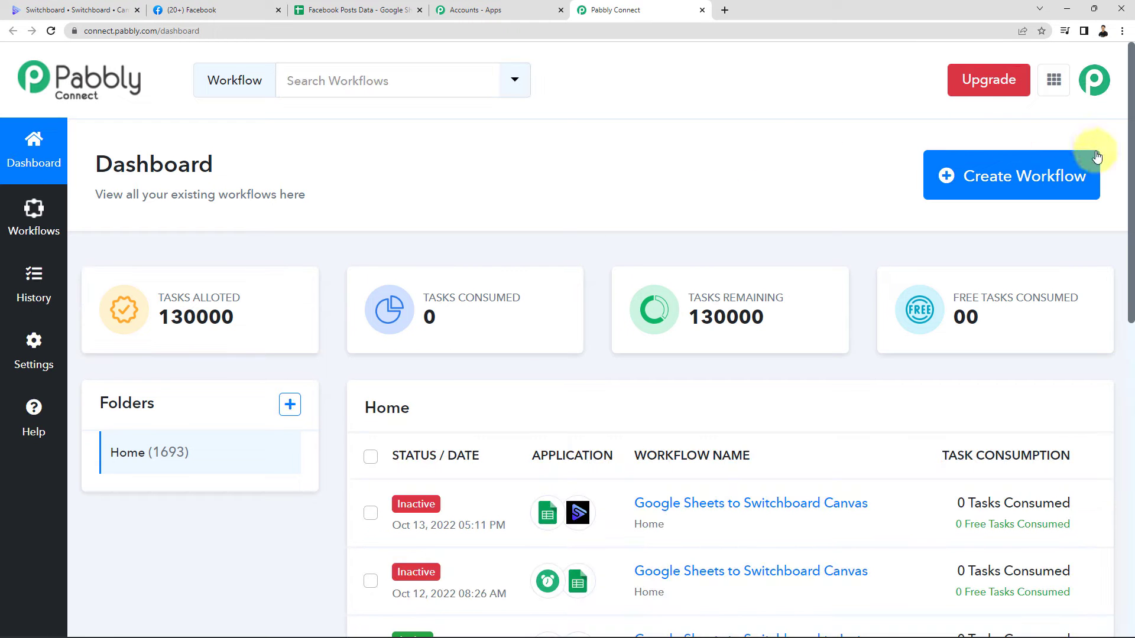
Create a workflow named "Google Sheets to Switchboard Canvas to Facebook" and collapse its trigger step.
click(1045, 177)
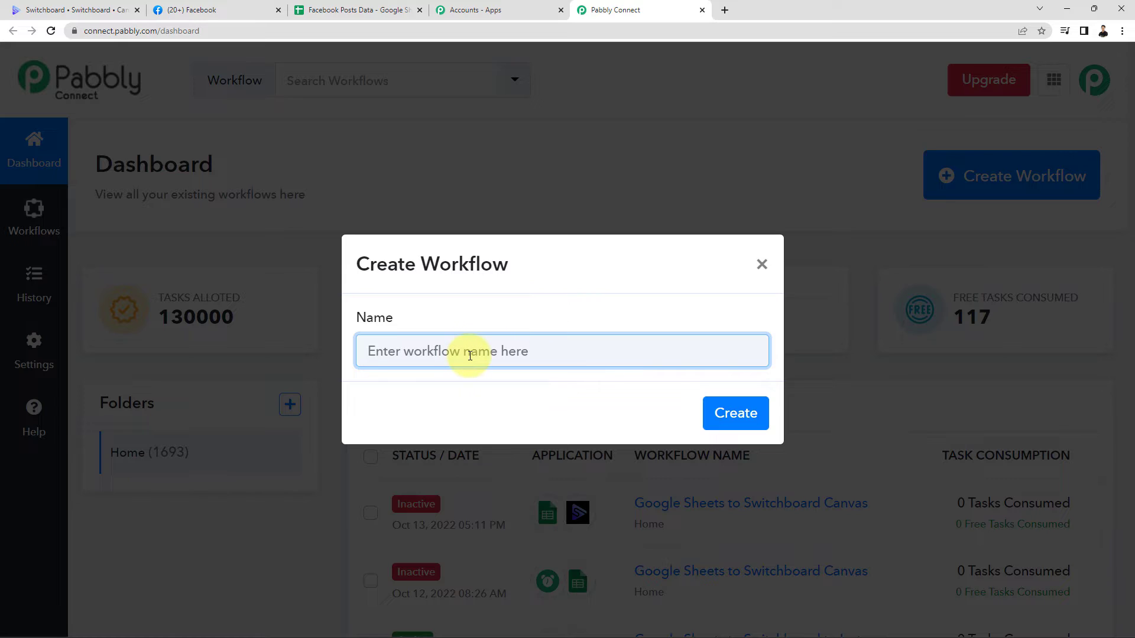
click(470, 355)
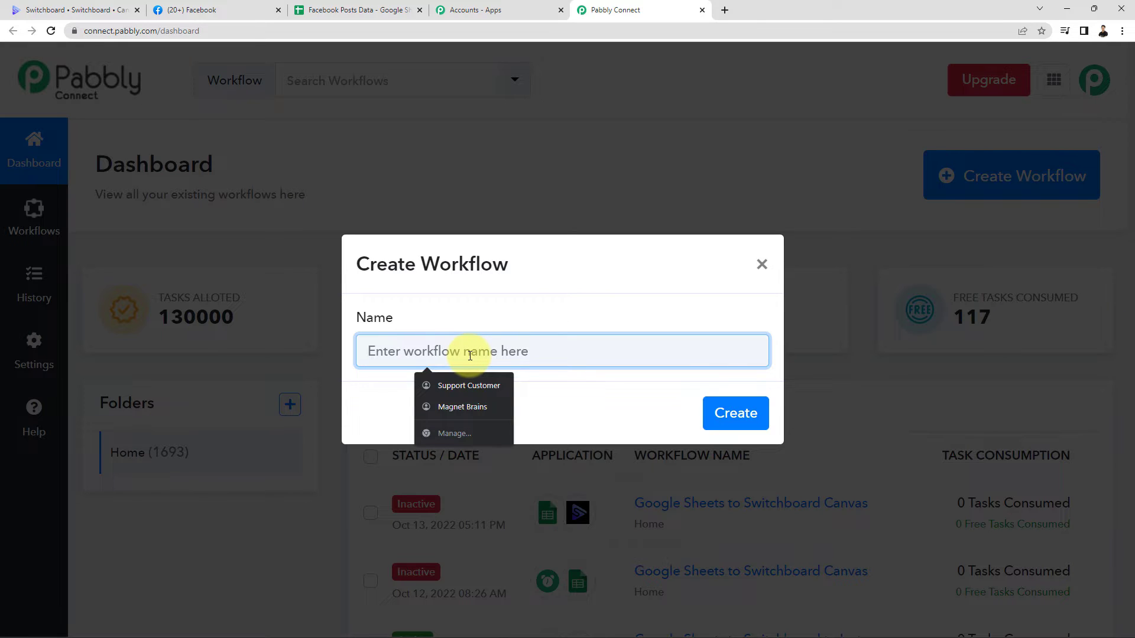
text(Google Sheets to Switchboard Canvas to Facebook)
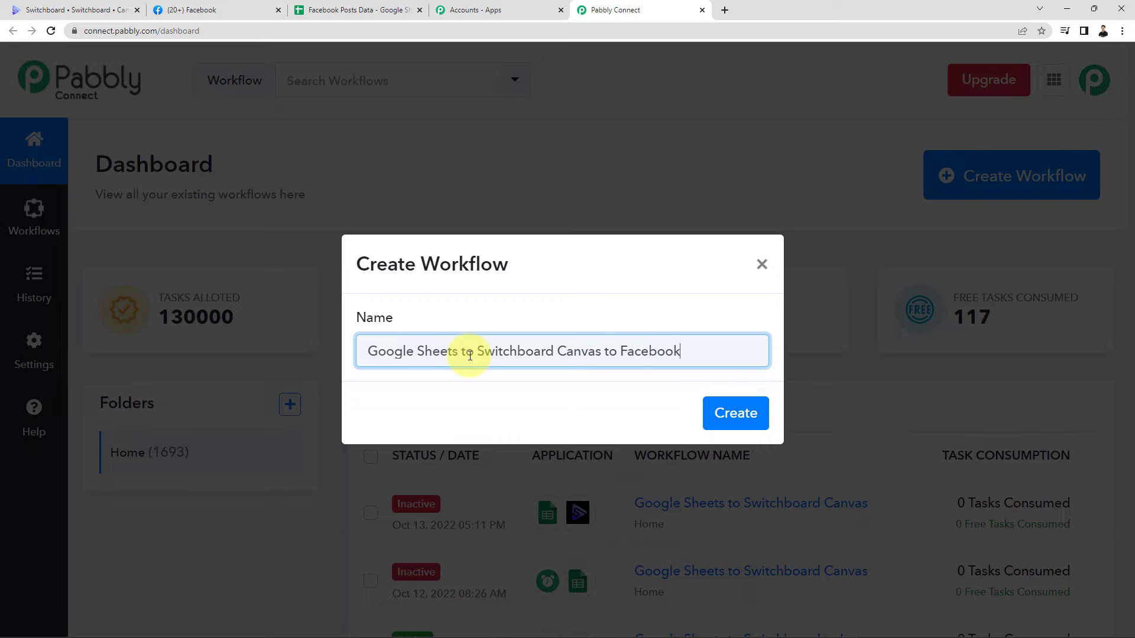
key(Return)
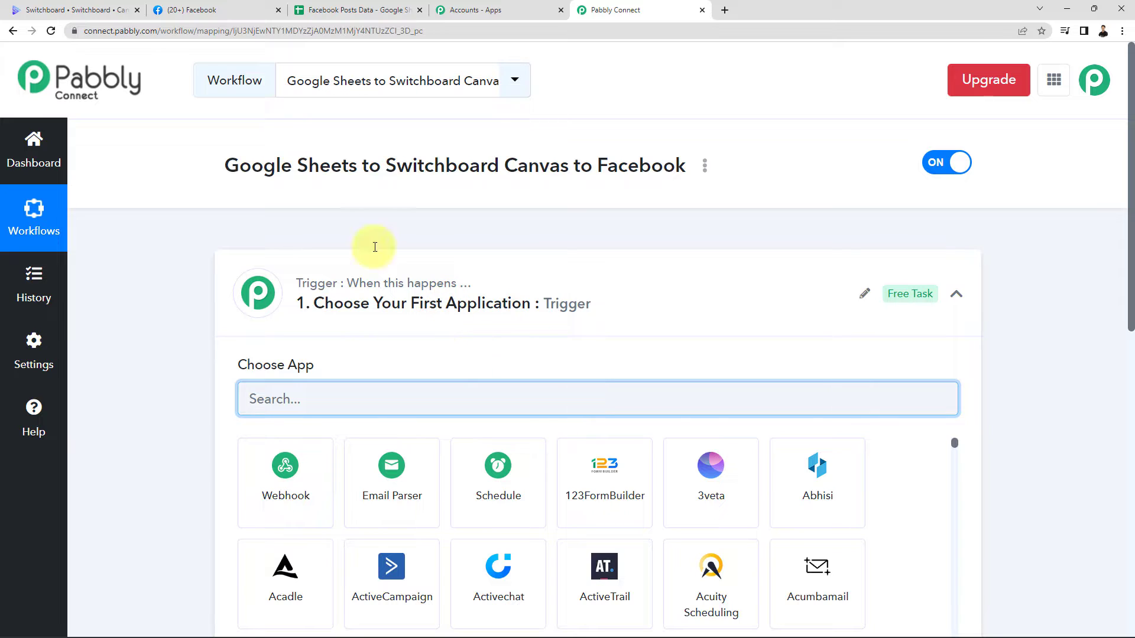
click(524, 303)
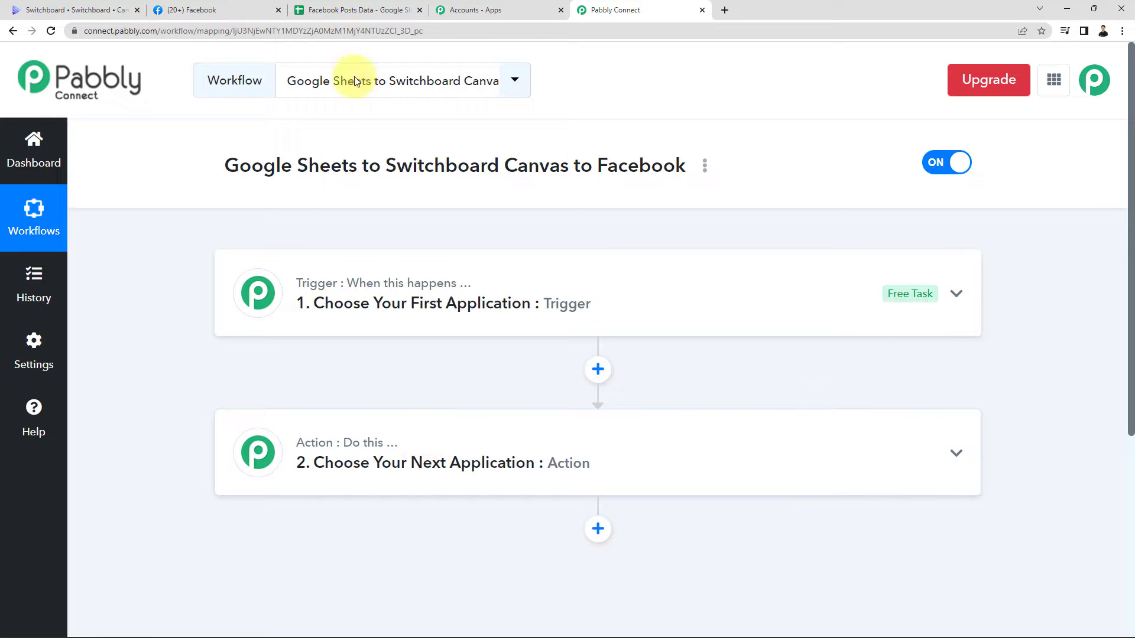
Review the caption and image link in the Facebook Posts Data spreadsheet, and view the managed pages on Facebook.
click(354, 10)
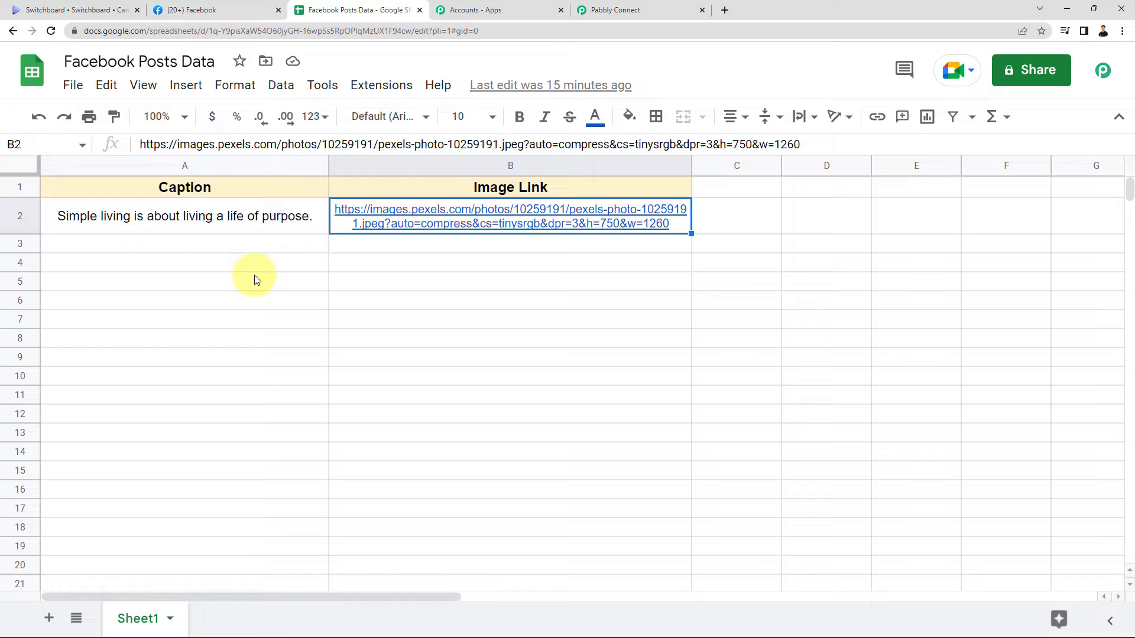
click(211, 247)
click(459, 244)
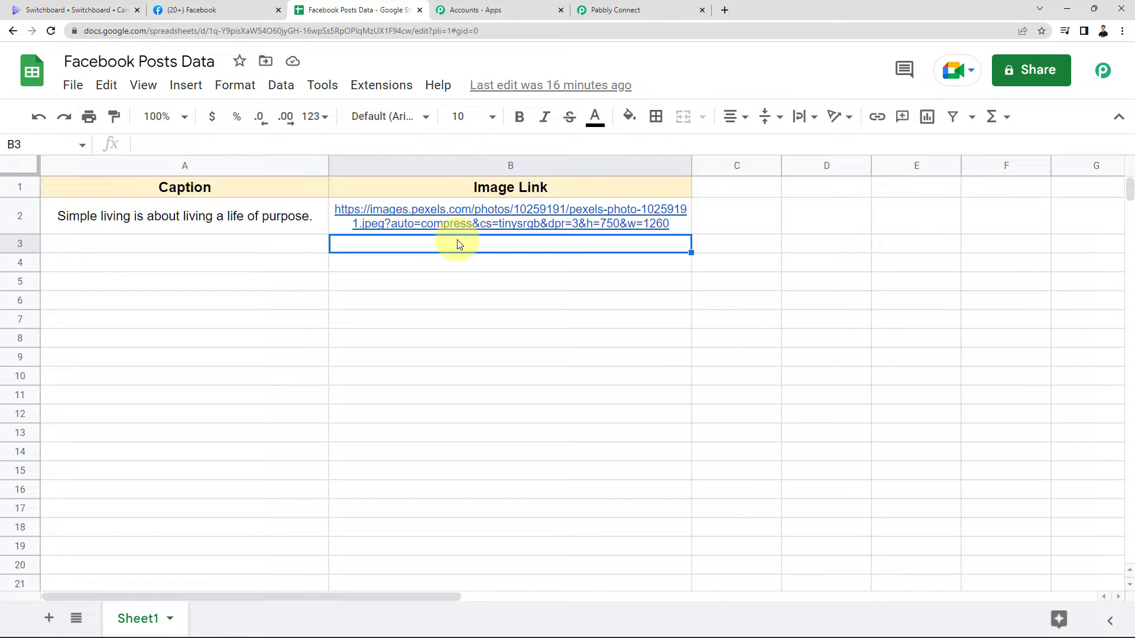
click(211, 220)
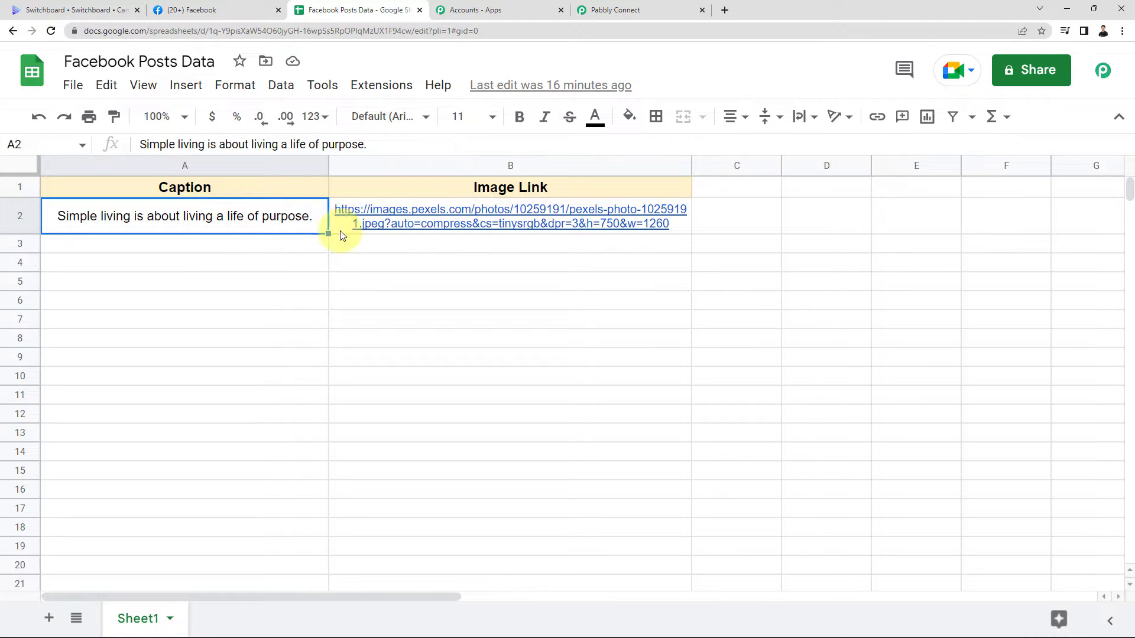
click(436, 223)
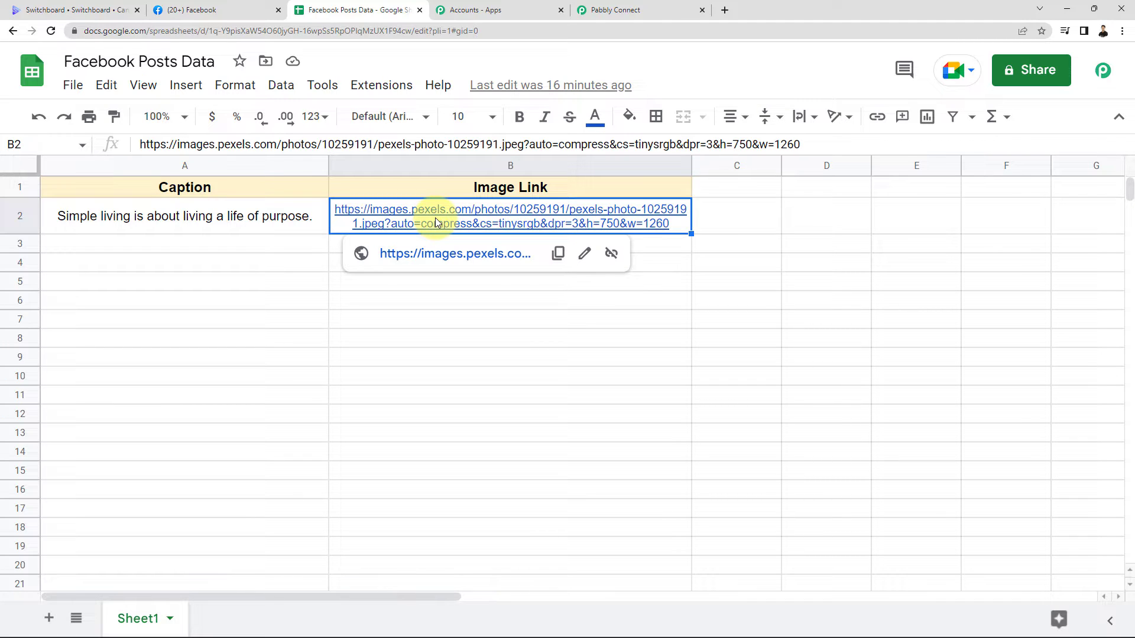
click(201, 10)
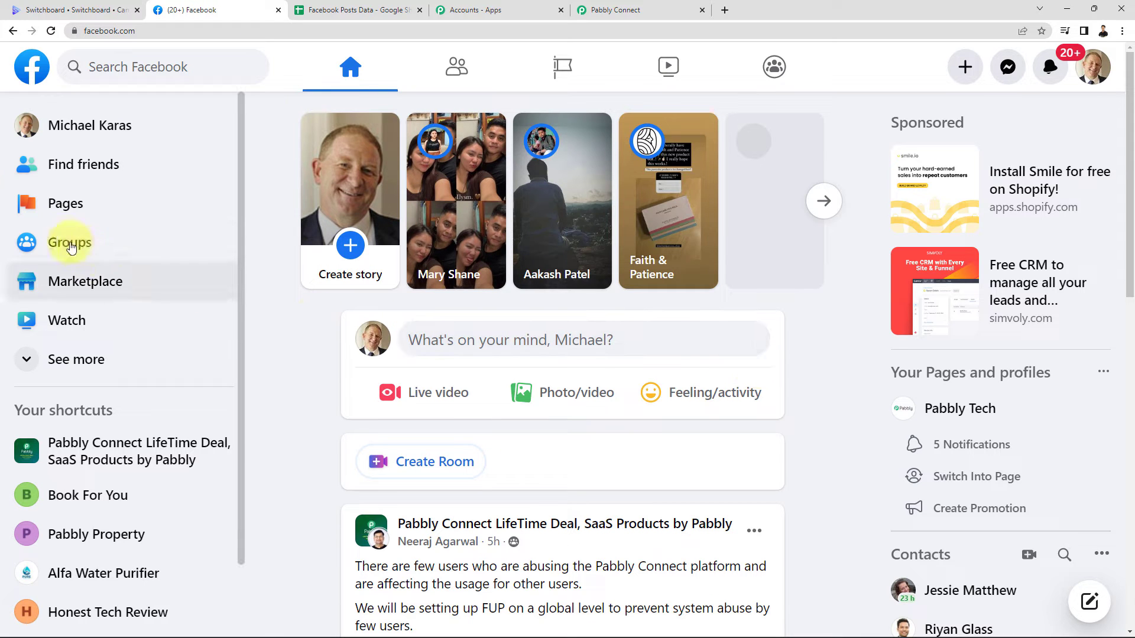
click(83, 214)
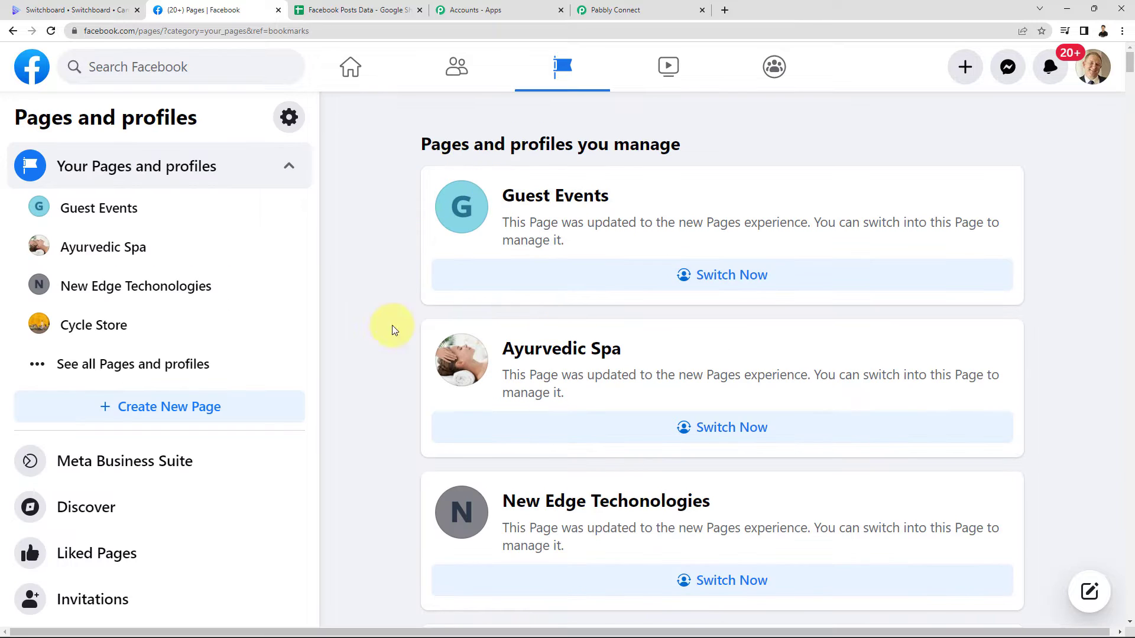
In the Pabbly Connect workflow, set the trigger app to Google Sheets with the event New or Updated Spreadsheet Row.
click(626, 8)
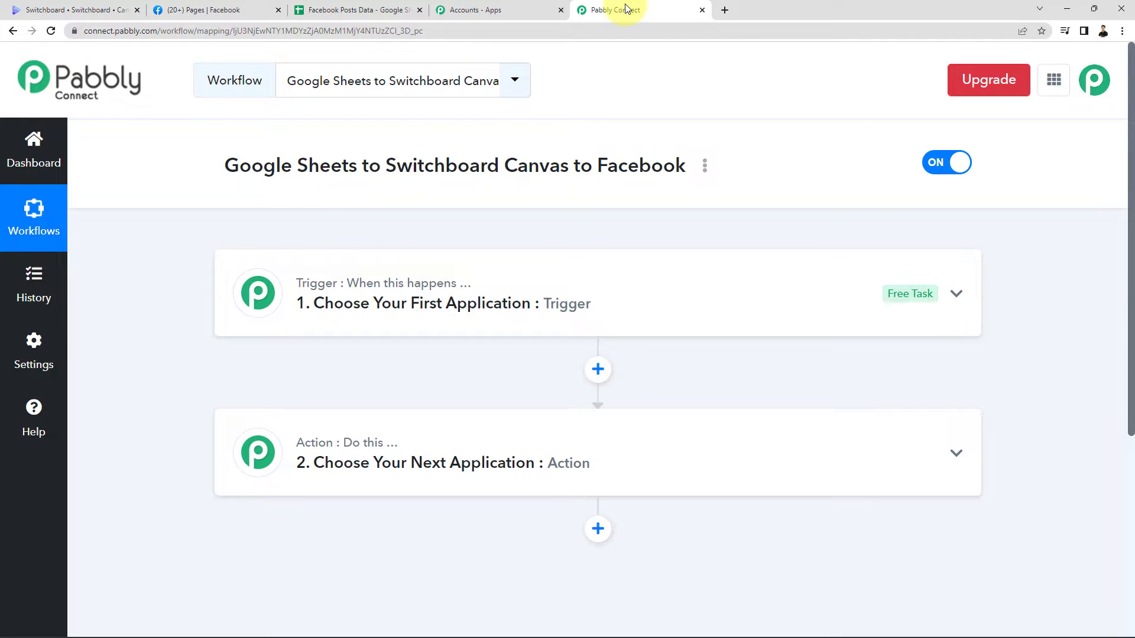
click(413, 288)
click(345, 405)
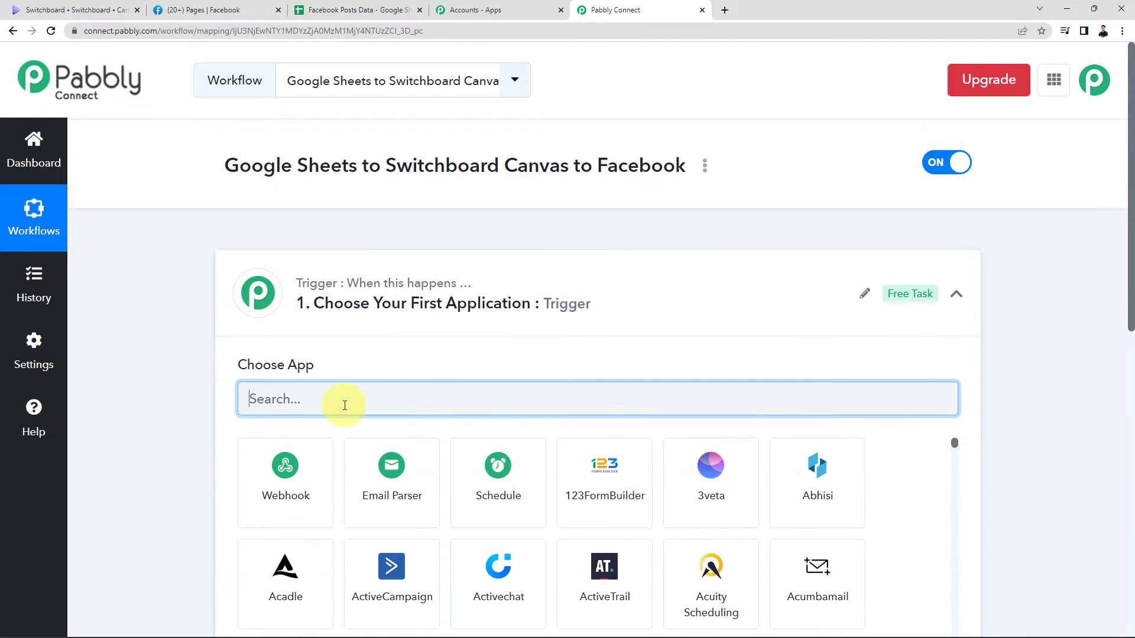
text(Google)
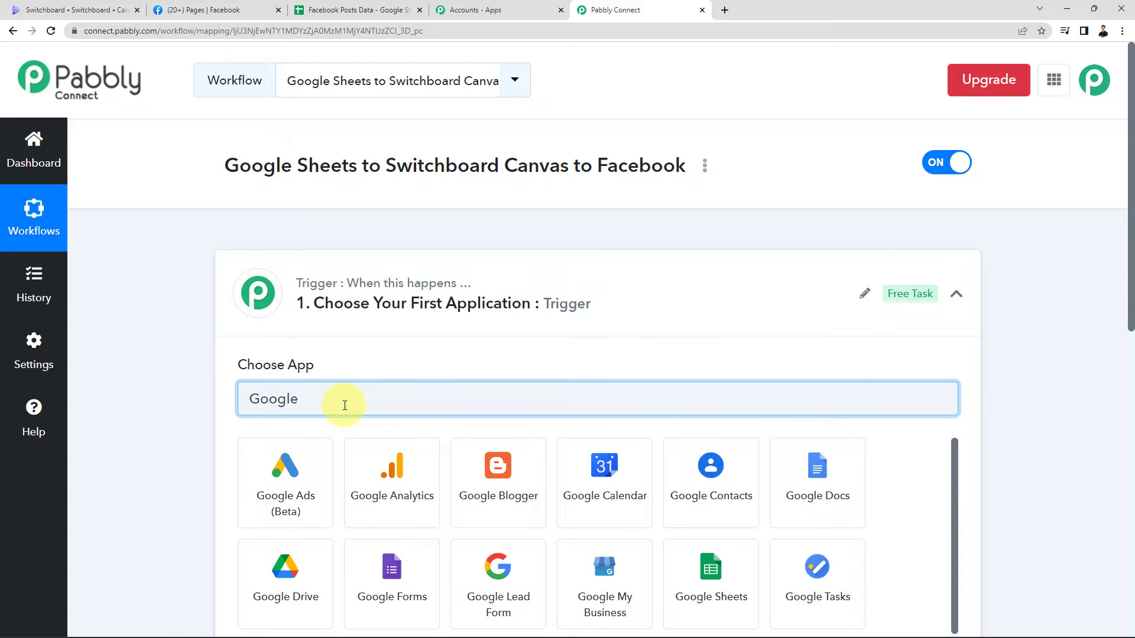
click(717, 572)
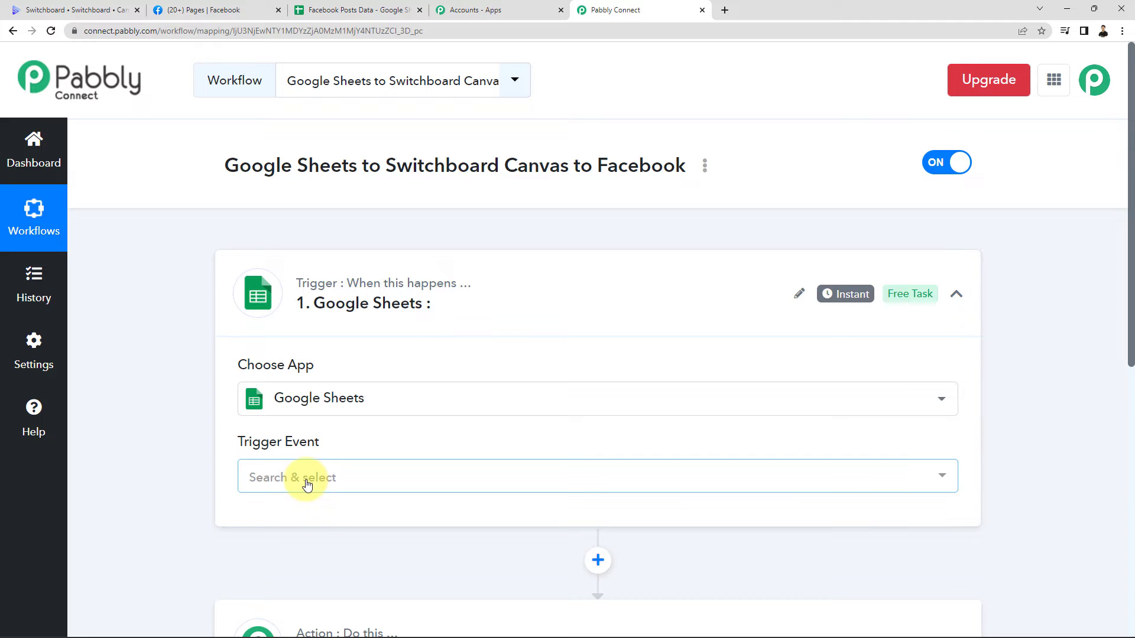
click(306, 480)
scroll(198, 481, down, 2)
click(373, 452)
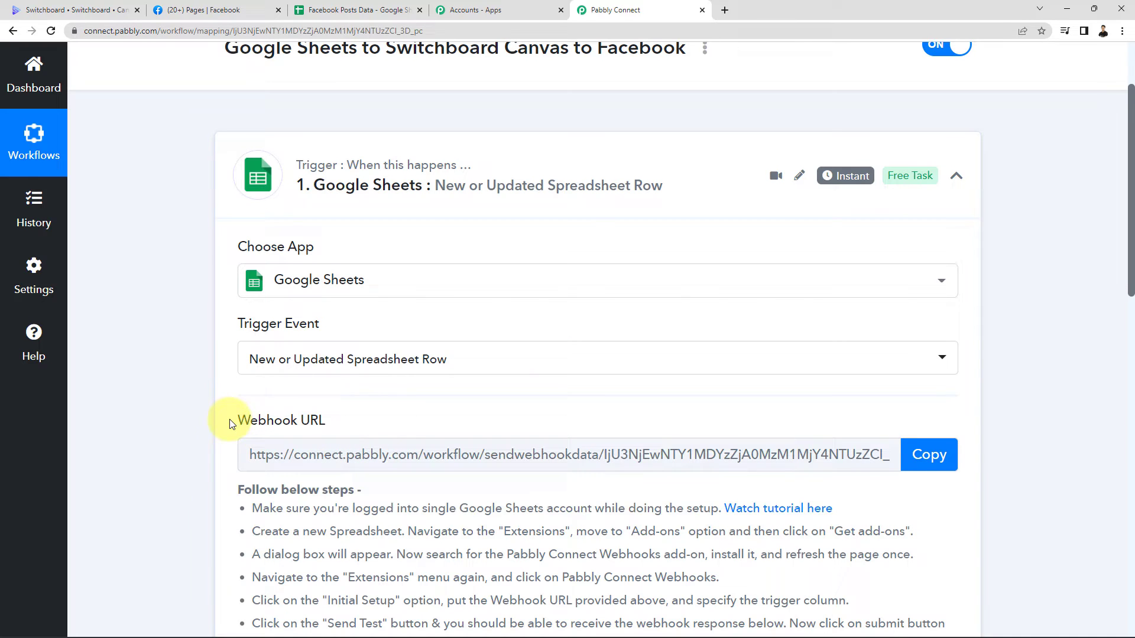
Copy the Google Sheets trigger's webhook URL and review the setup instructions below it.
drag(228, 424, 469, 414)
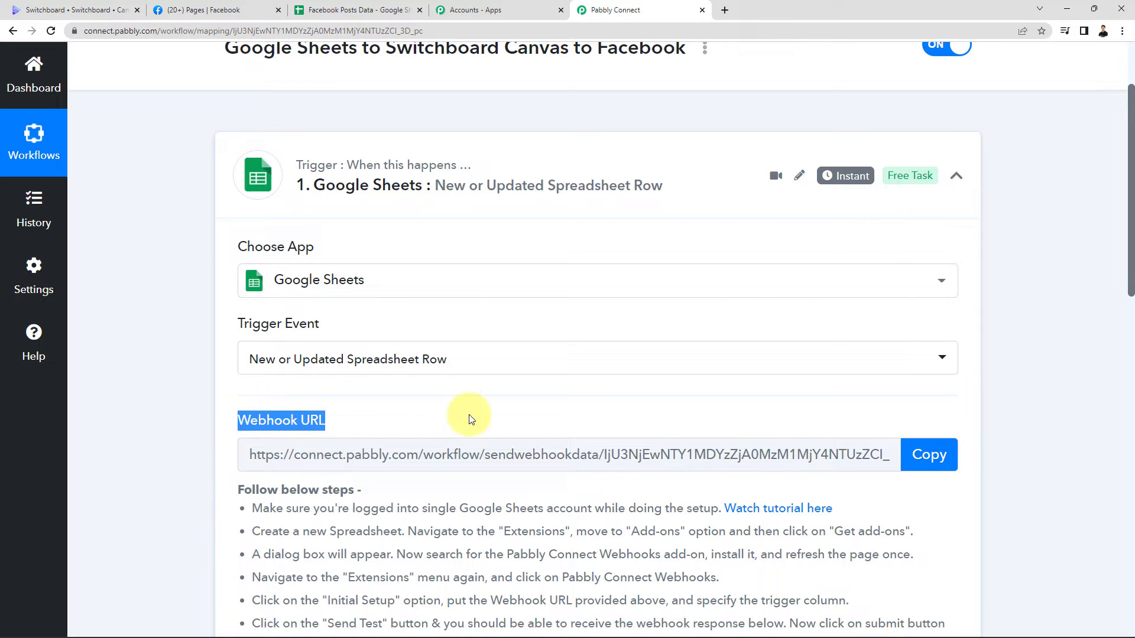
click(470, 417)
click(949, 467)
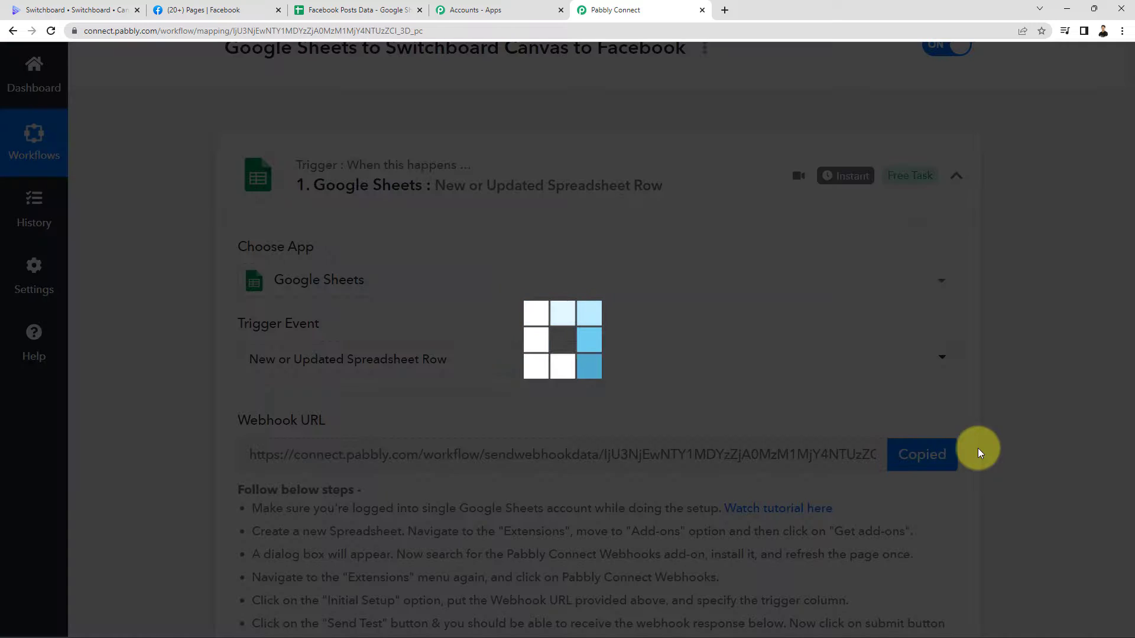
scroll(899, 470, down, 4)
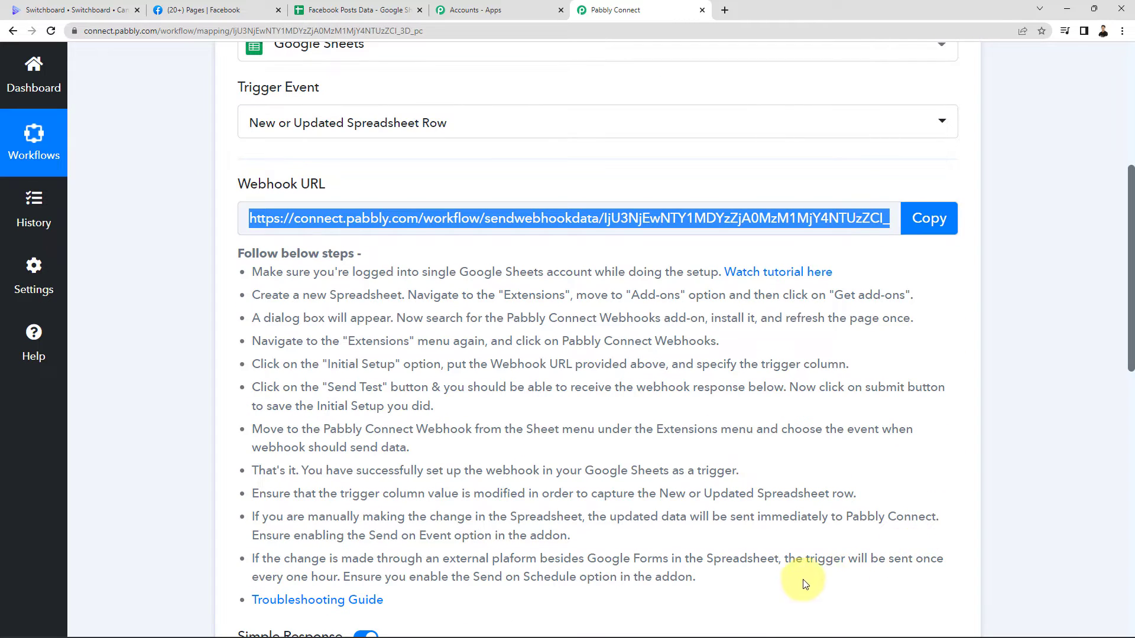
drag(800, 582, 248, 276)
click(222, 274)
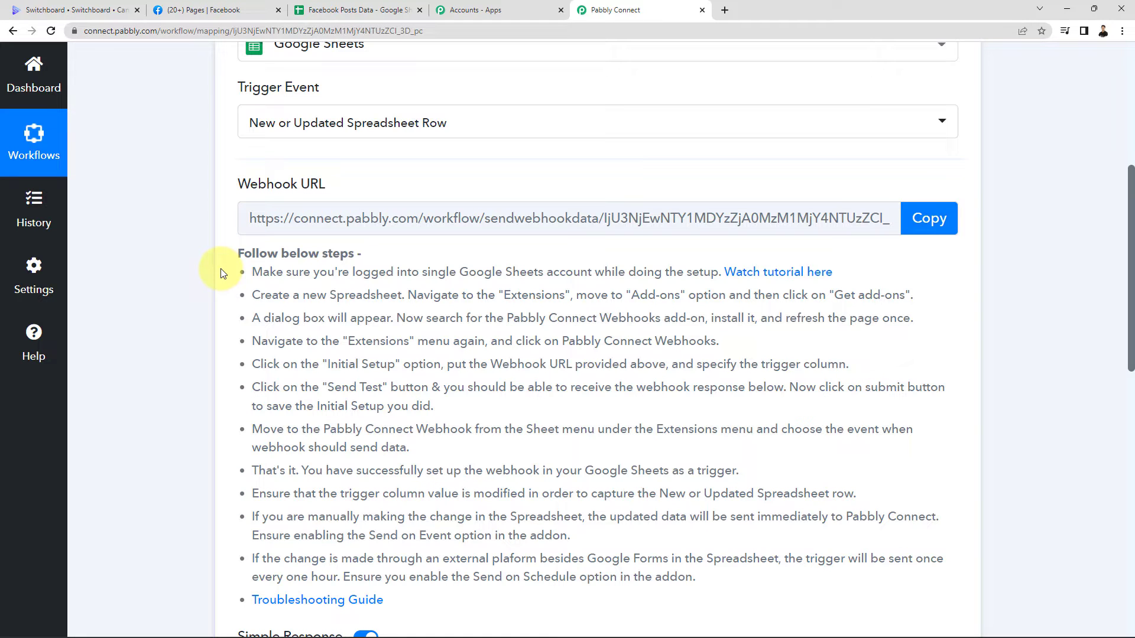
scroll(223, 269, down, 2)
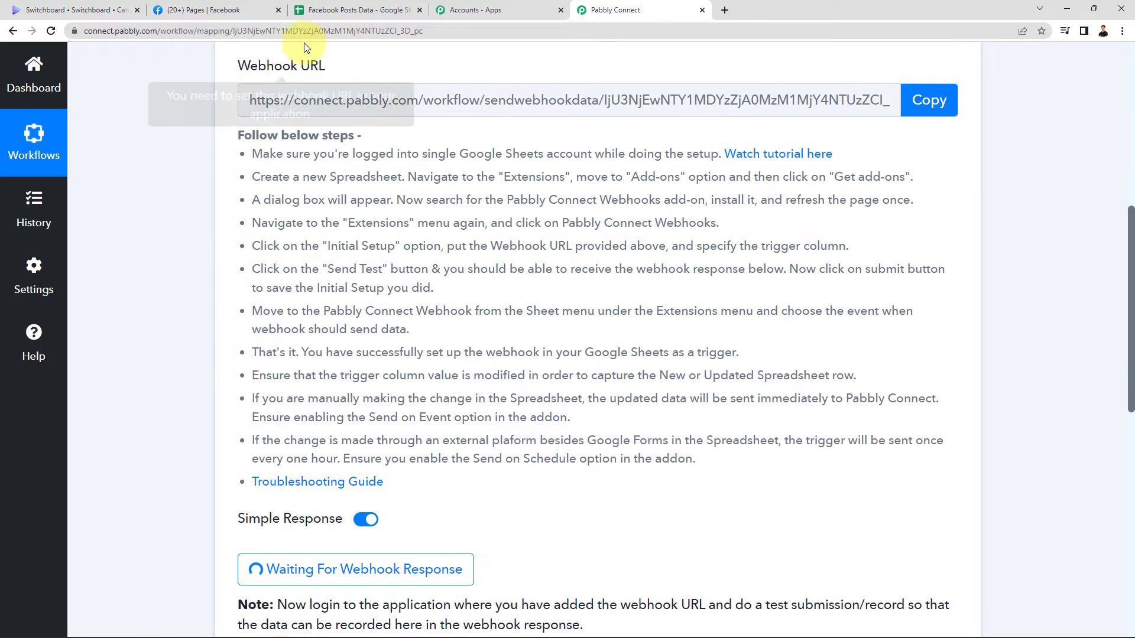
From the Facebook Posts Data spreadsheet, search the Google Workspace Marketplace for the Pabbly Connect Webhooks add-on, and close the marketplace.
click(329, 12)
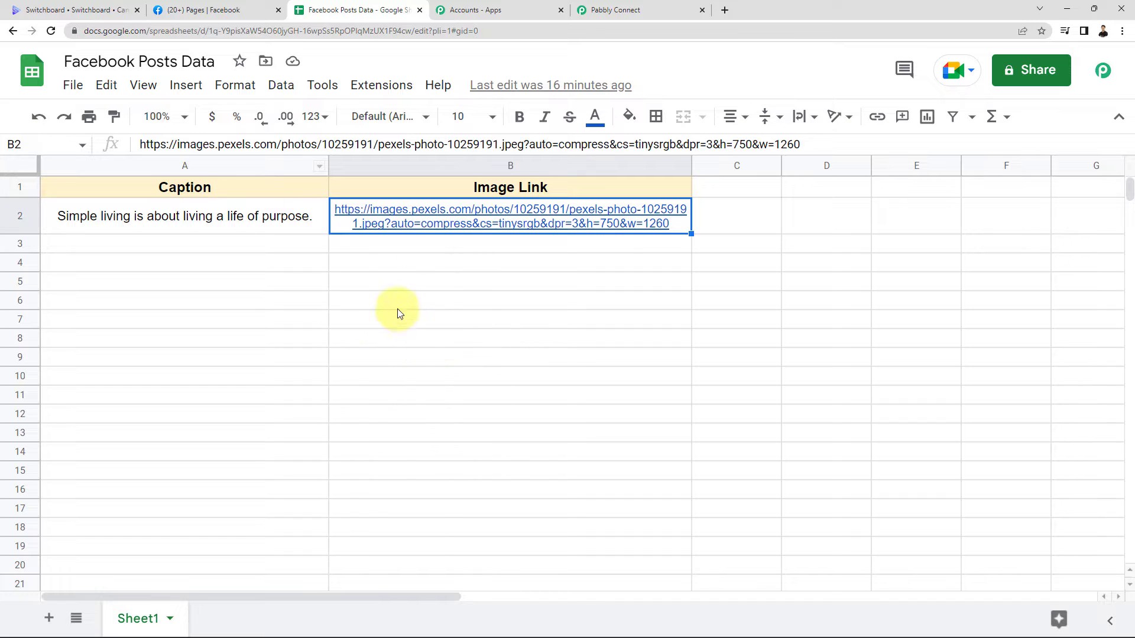
click(397, 286)
click(378, 86)
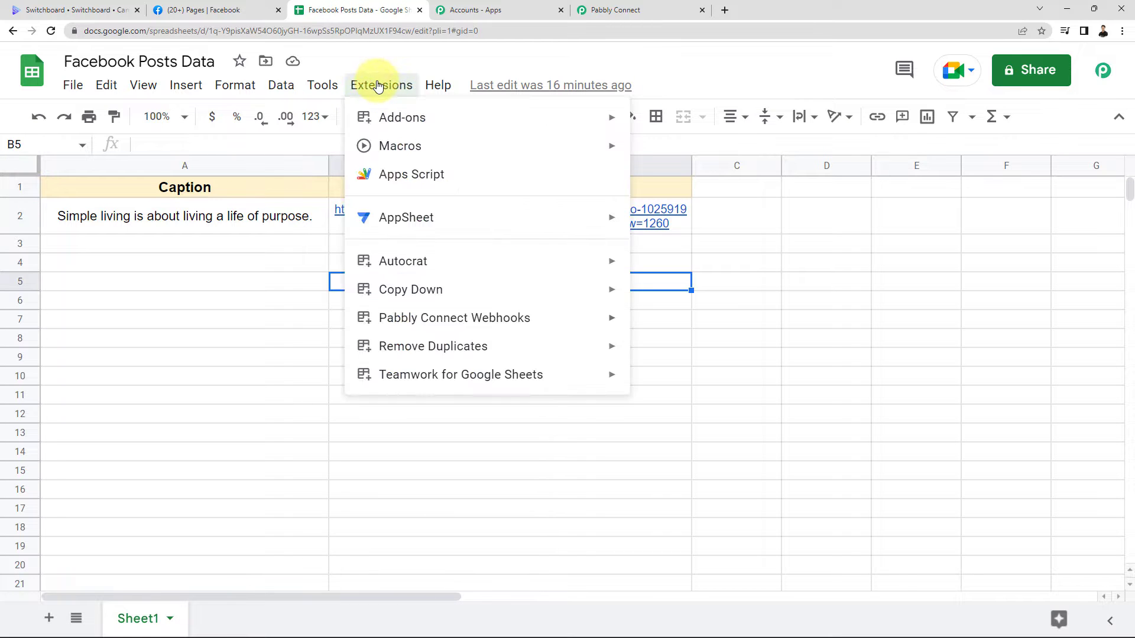
mouse_move(396, 119)
click(651, 125)
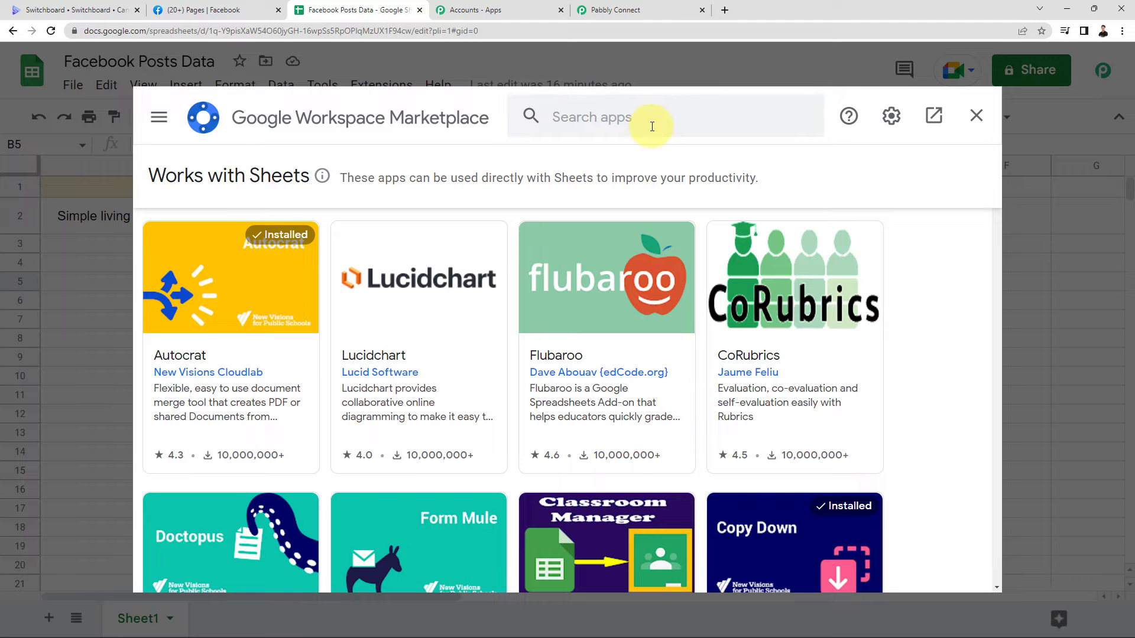
click(658, 124)
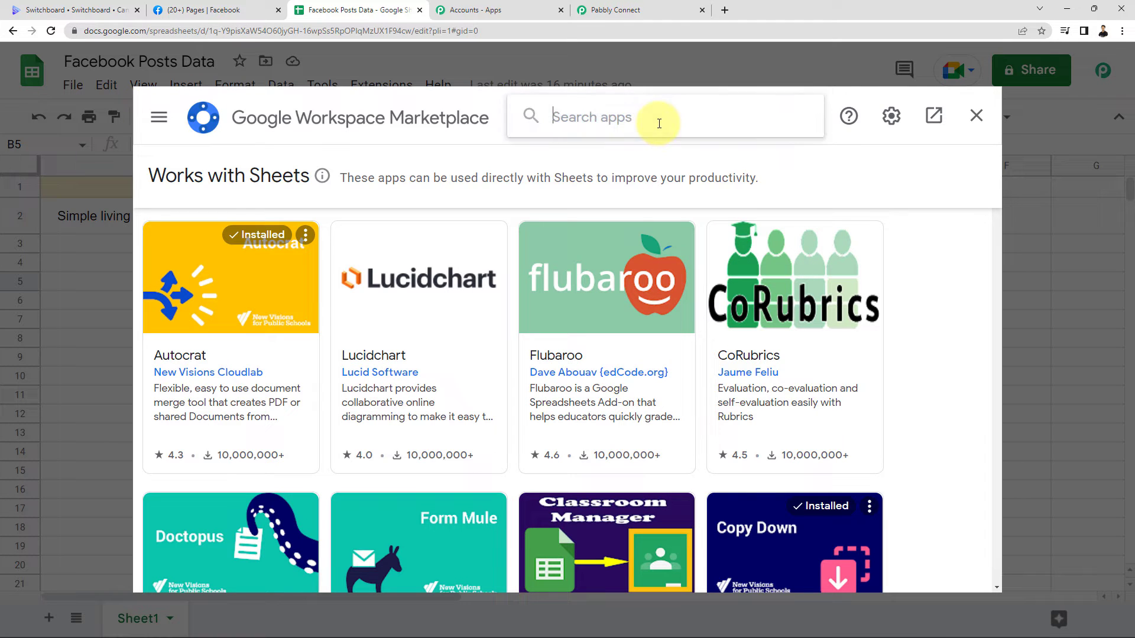
text(pabb)
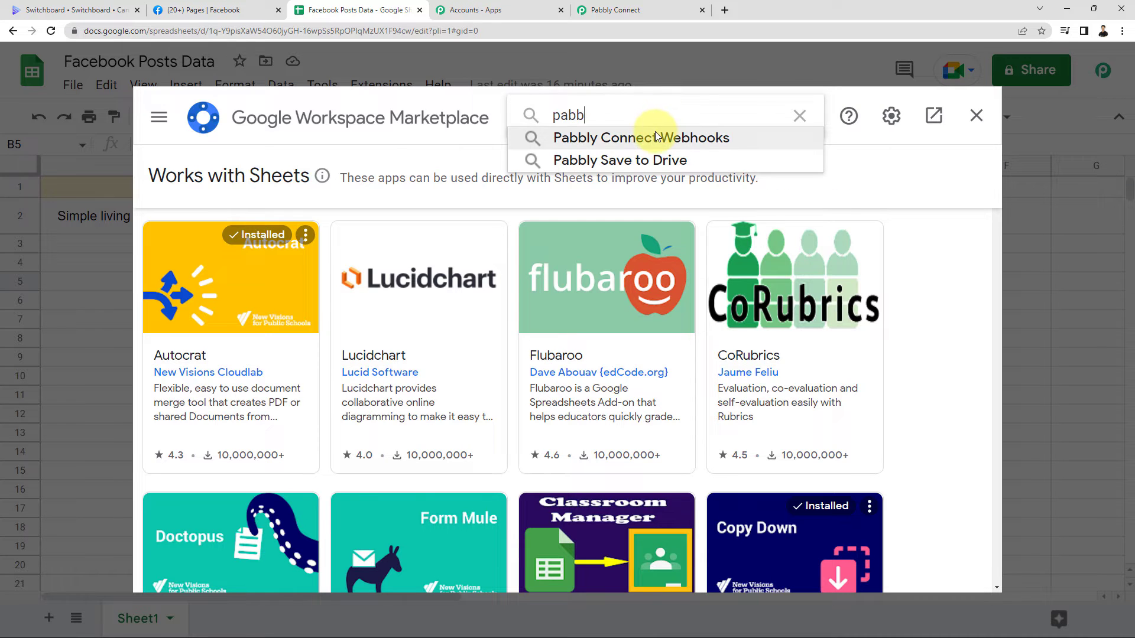
click(656, 135)
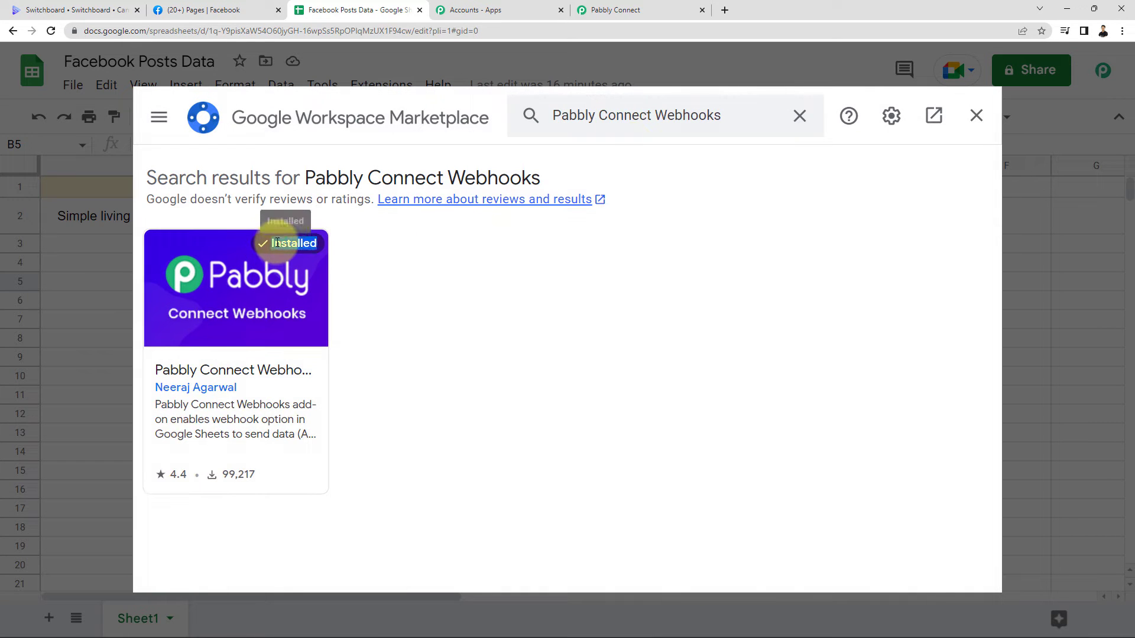
click(976, 130)
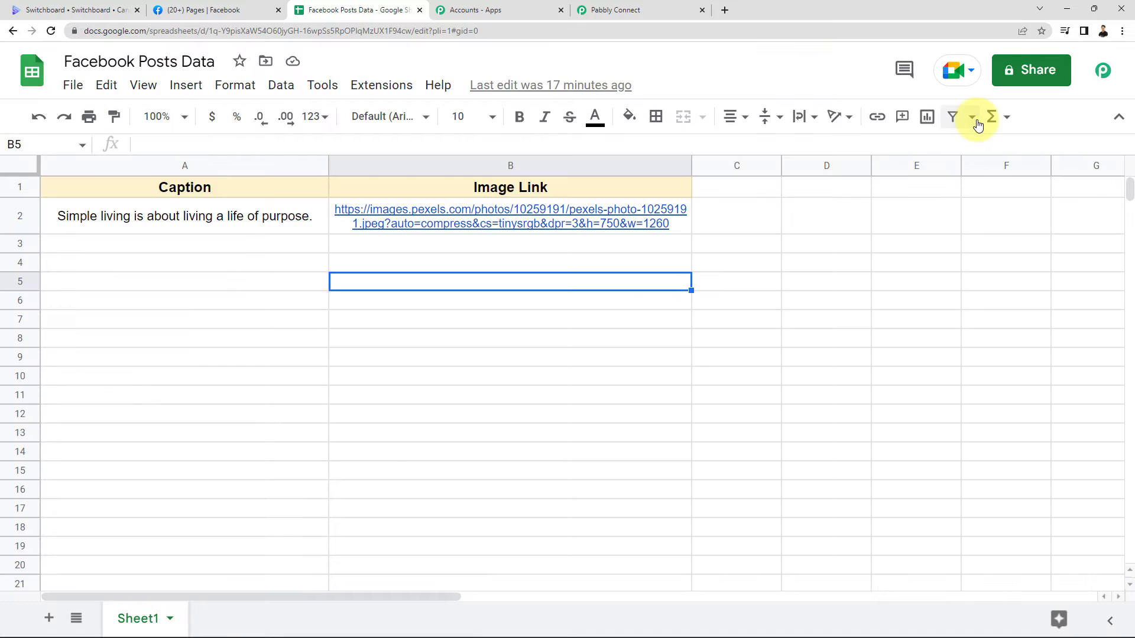
Reload the Facebook Posts Data spreadsheet and open the Initial Setup of the Pabbly Connect Webhooks add-on.
click(52, 34)
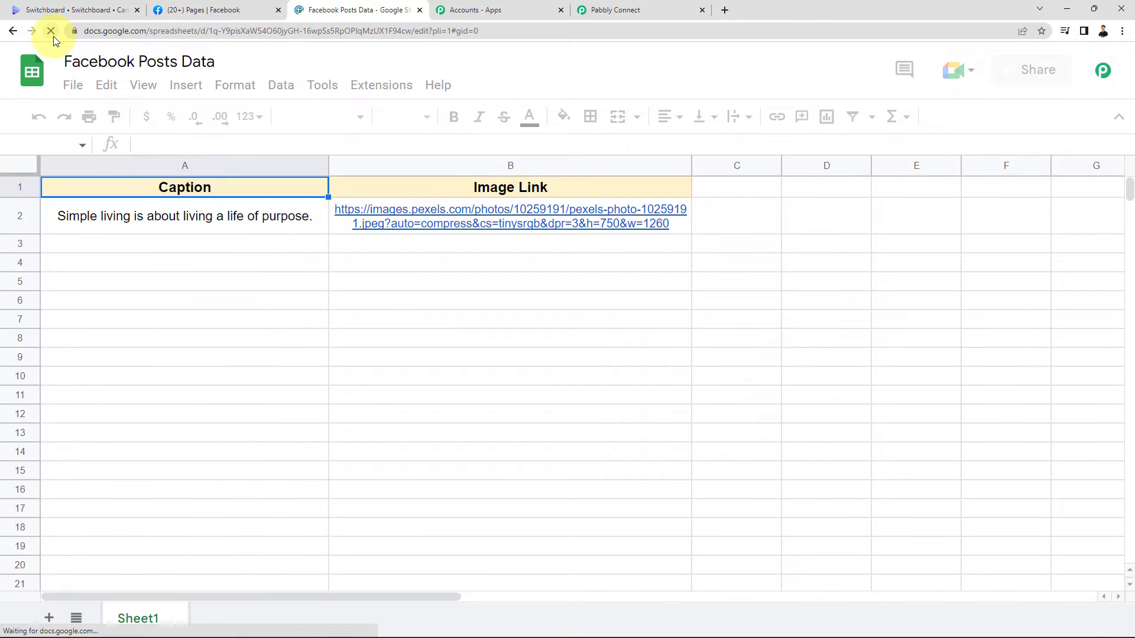
click(402, 86)
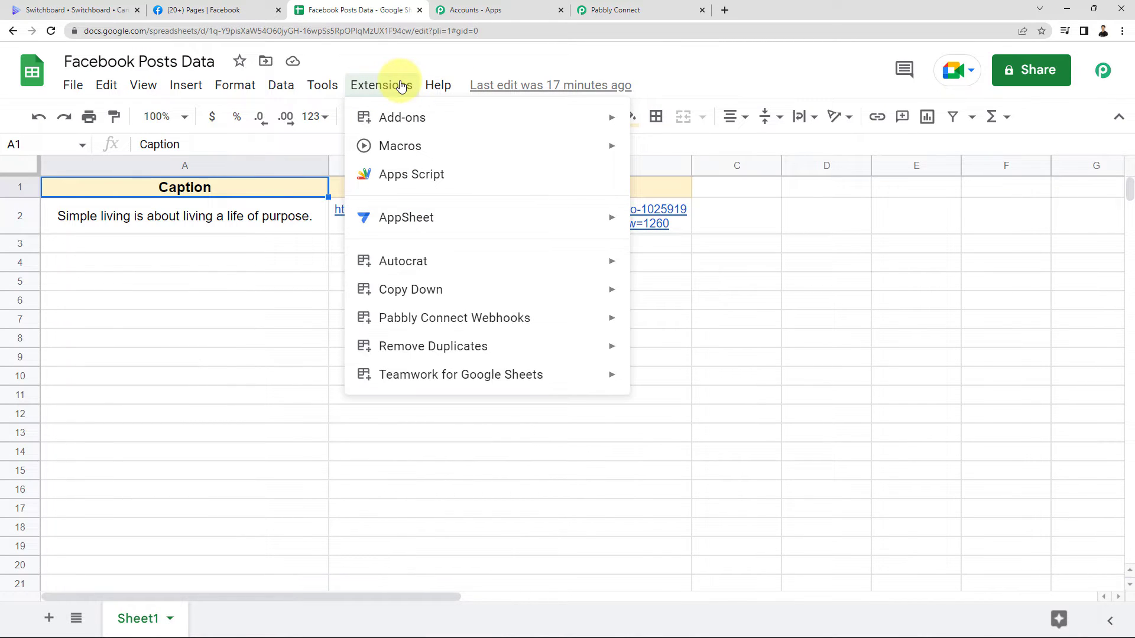
mouse_move(498, 315)
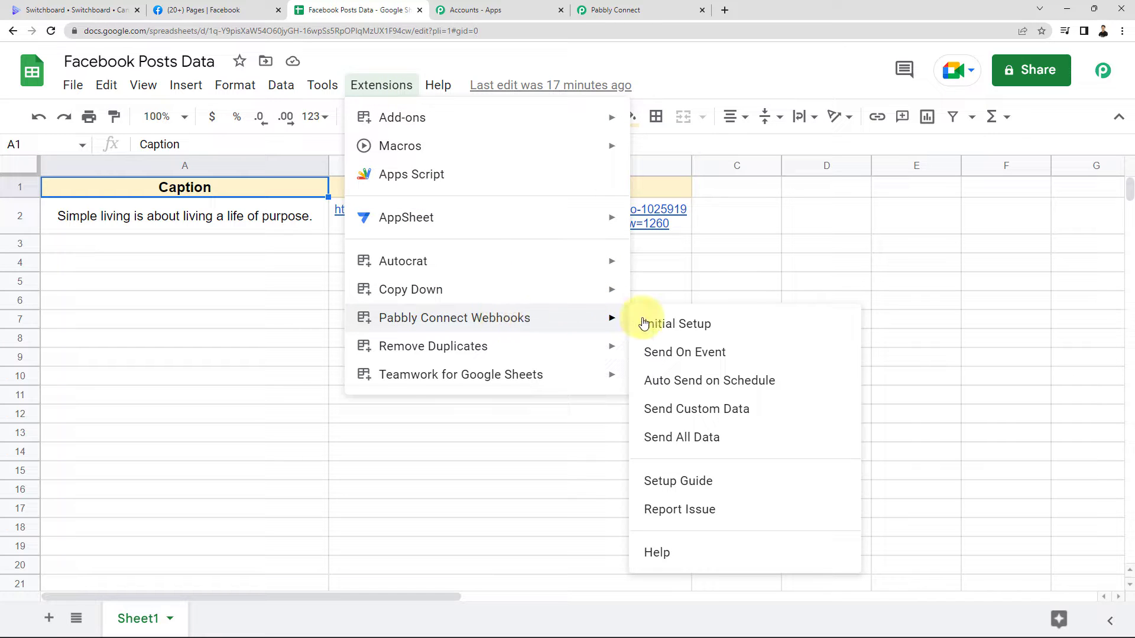
click(678, 323)
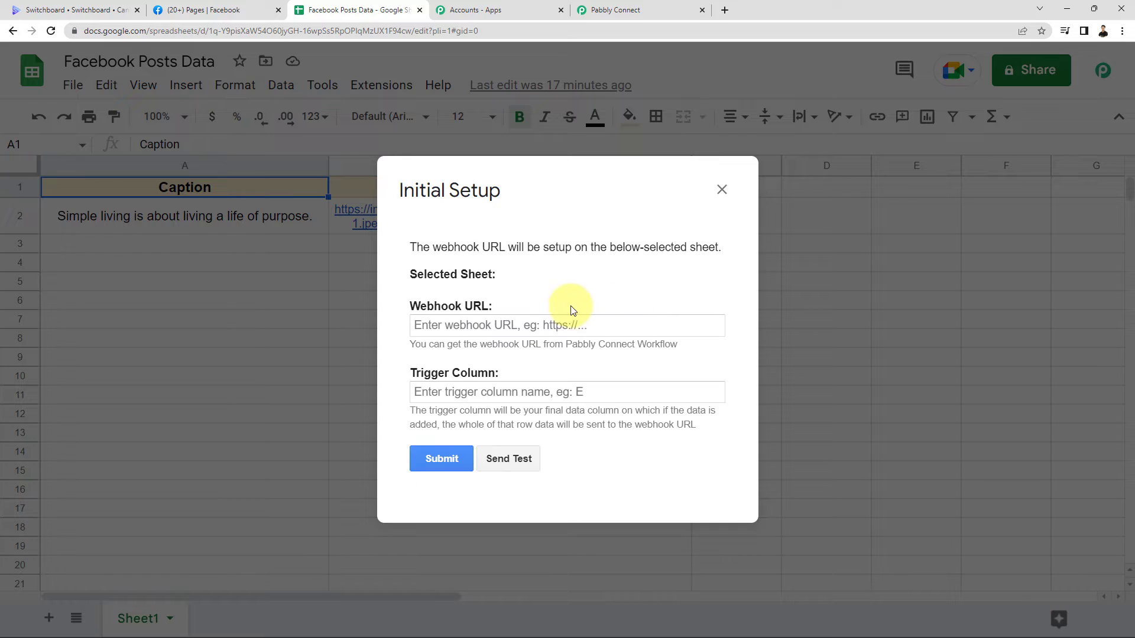
Clear the existing webhook URL and trigger column in the add-on's Initial Setup.
click(493, 325)
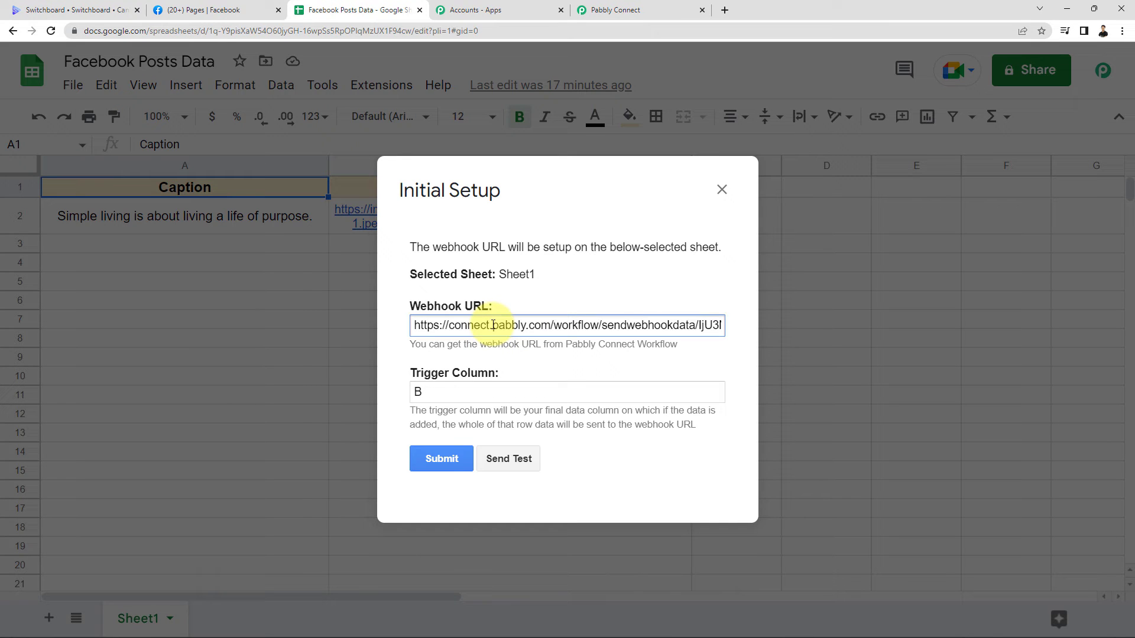
key(ctrl+a)
key(BackSpace)
click(415, 392)
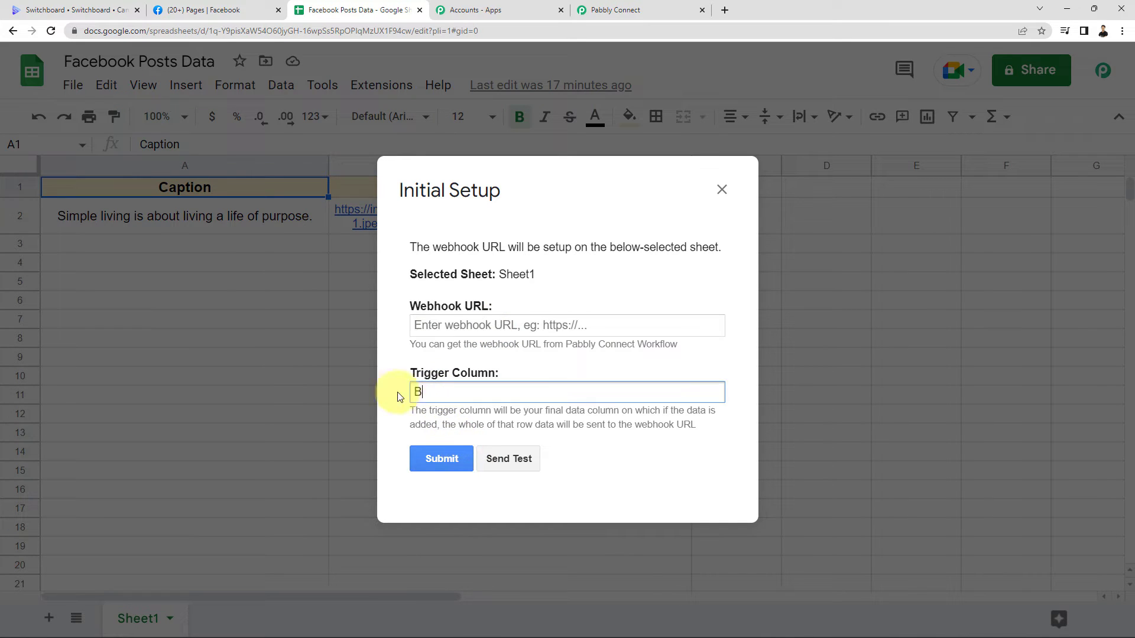
key(ctrl+a)
key(BackSpace)
Copy the webhook URL from the Pabbly Connect workflow into the spreadsheet's Initial Setup and set the trigger column to B.
click(631, 9)
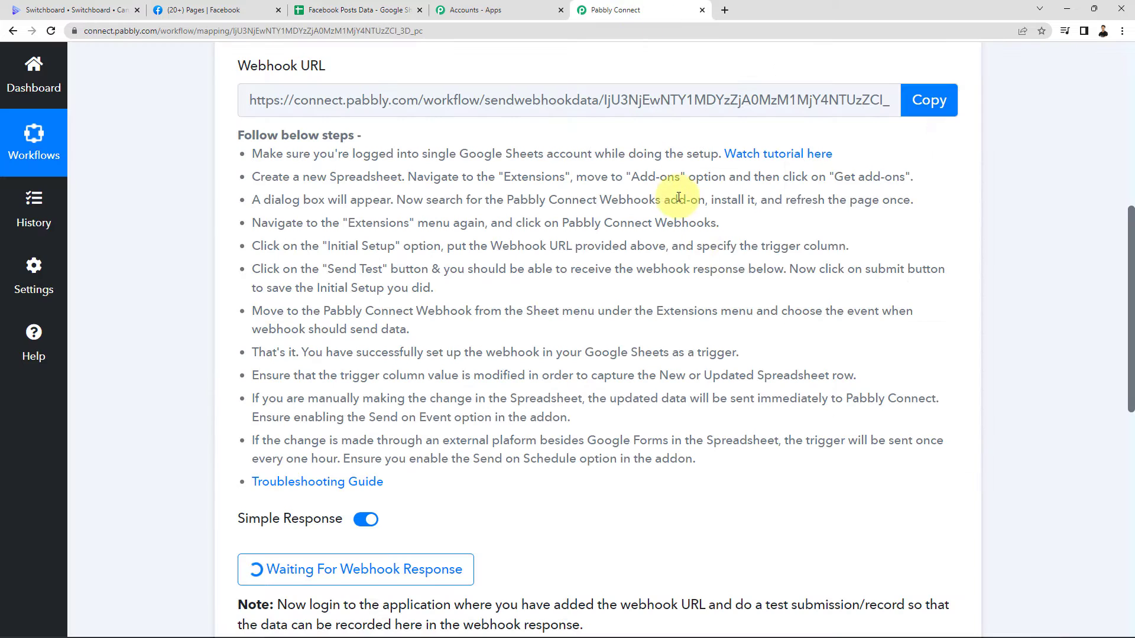
click(927, 101)
click(331, 9)
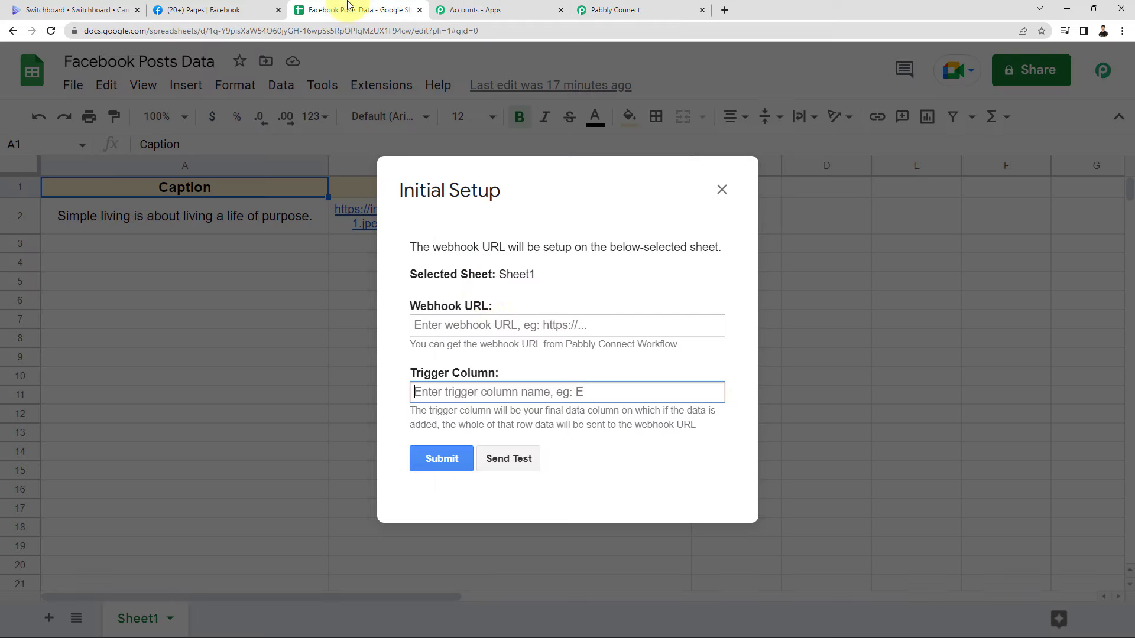
click(479, 324)
key(ctrl+v)
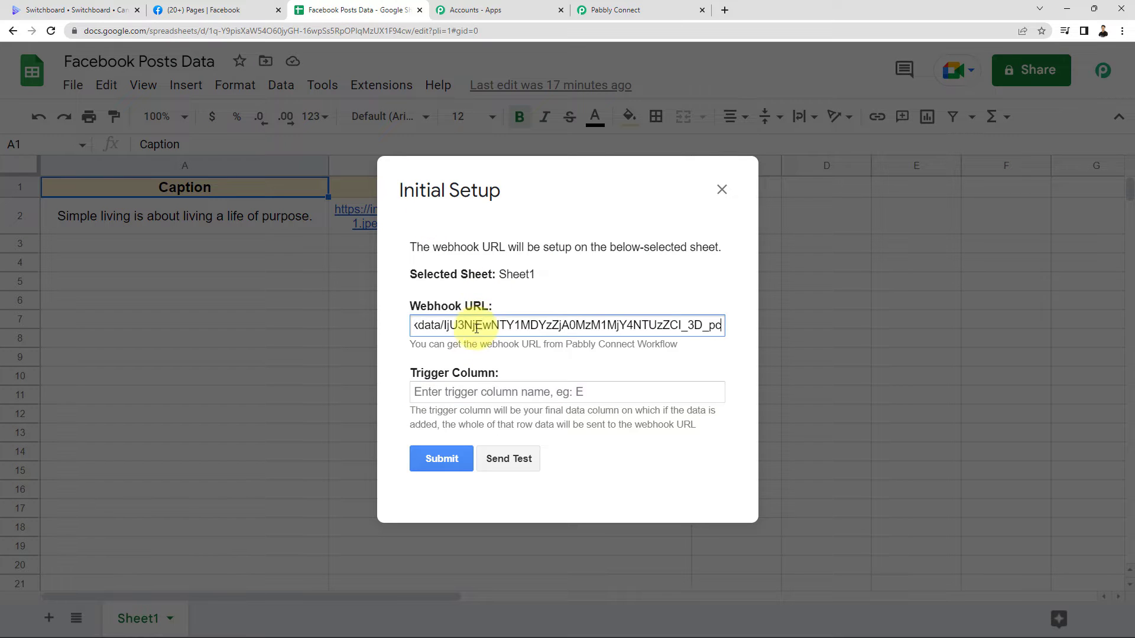
click(459, 397)
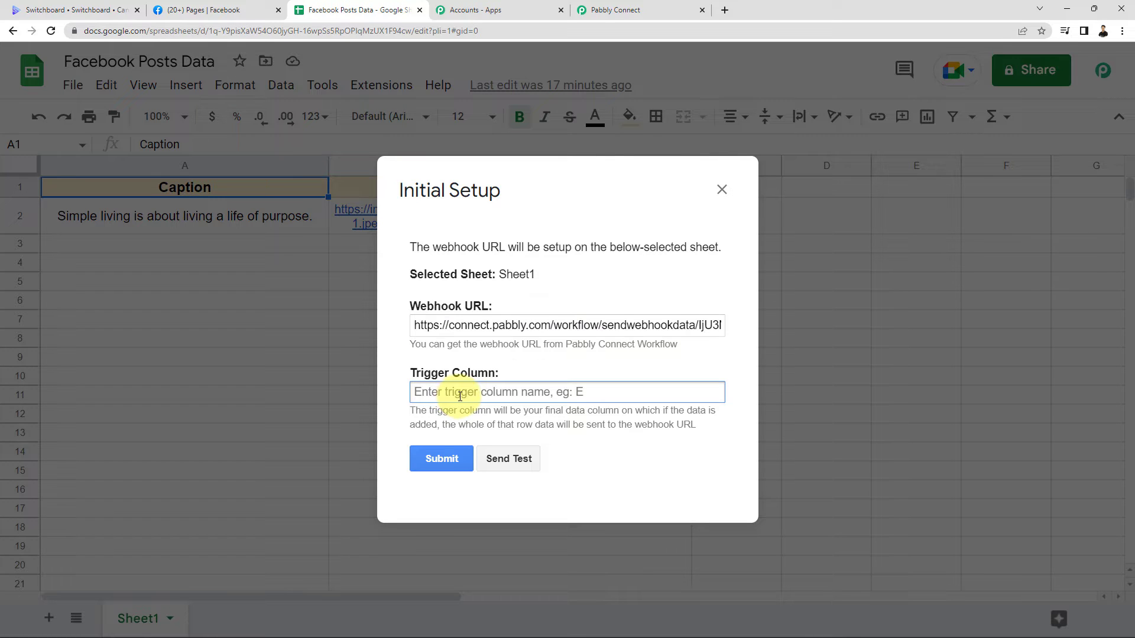
text(B)
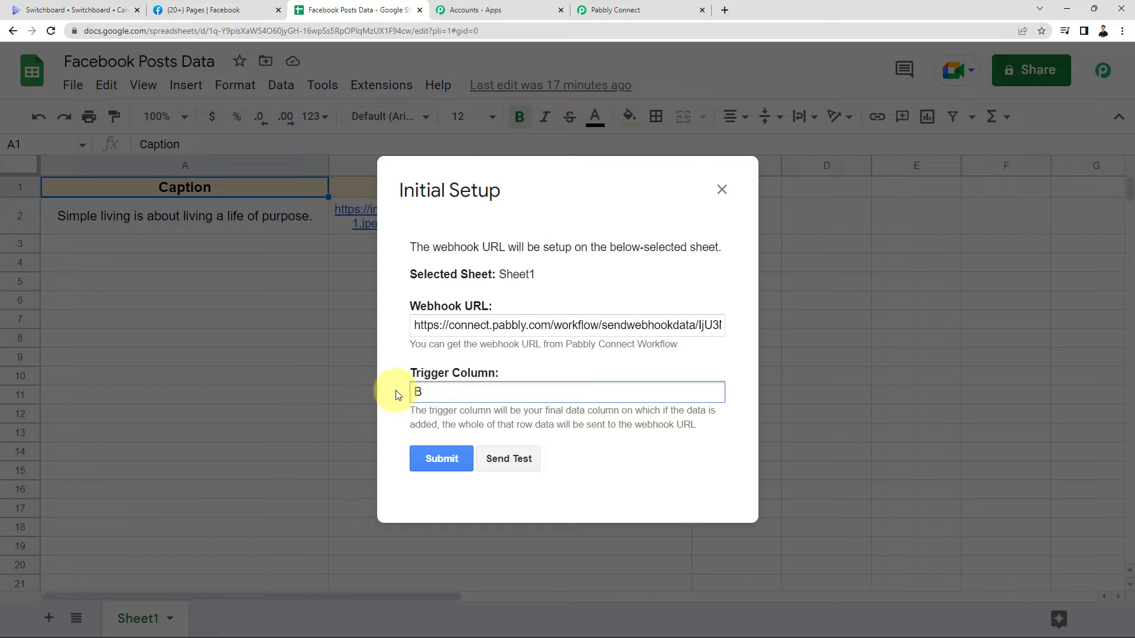
Send a test from the spreadsheet's Initial Setup while the workflow awaits a webhook response, and review the response fields in Pabbly Connect.
click(647, 4)
scroll(401, 297, down, 4)
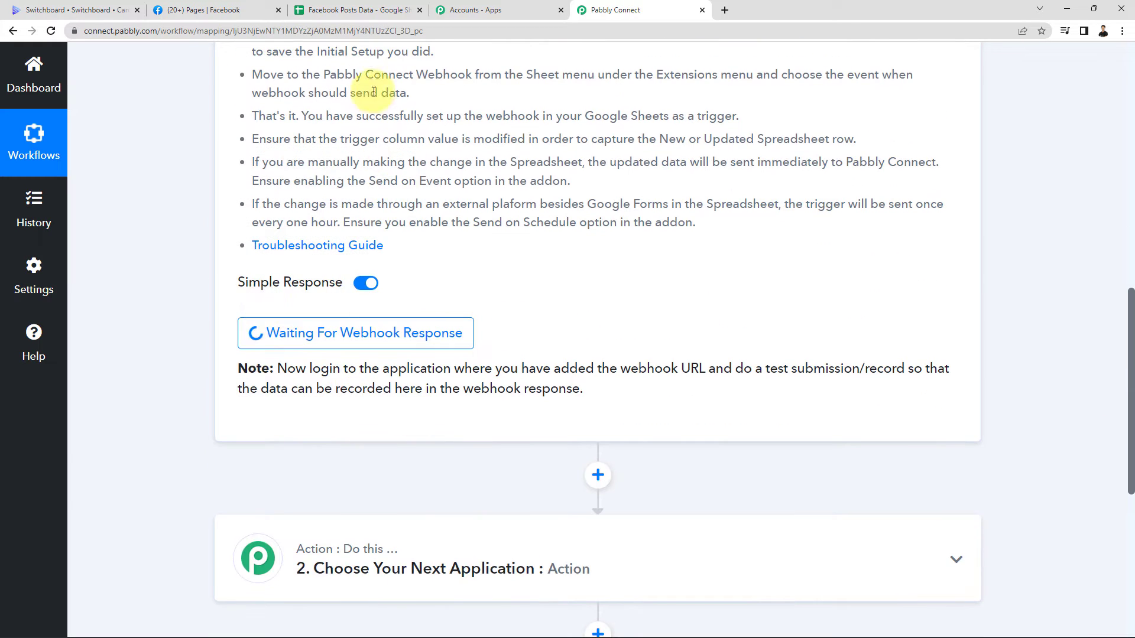
click(334, 9)
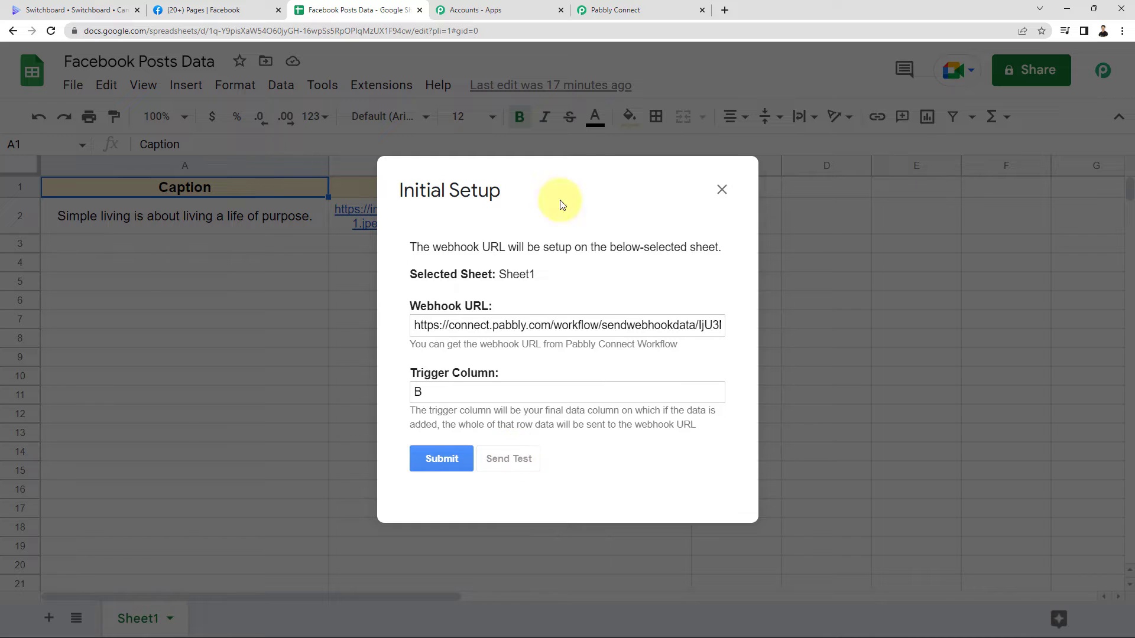
click(609, 10)
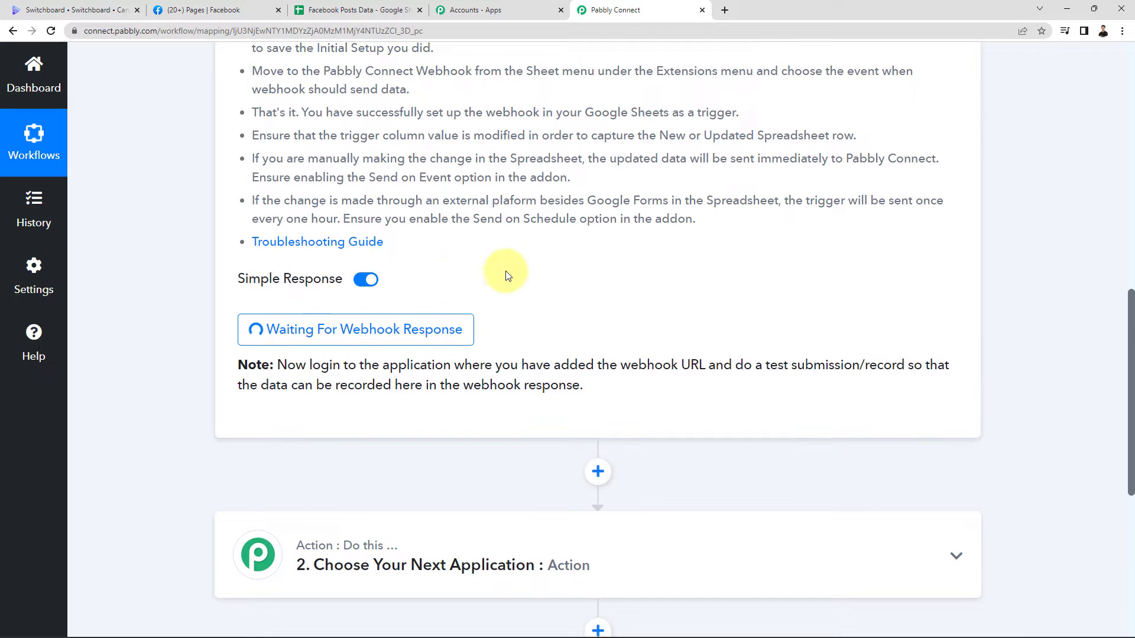
scroll(507, 276, down, 2)
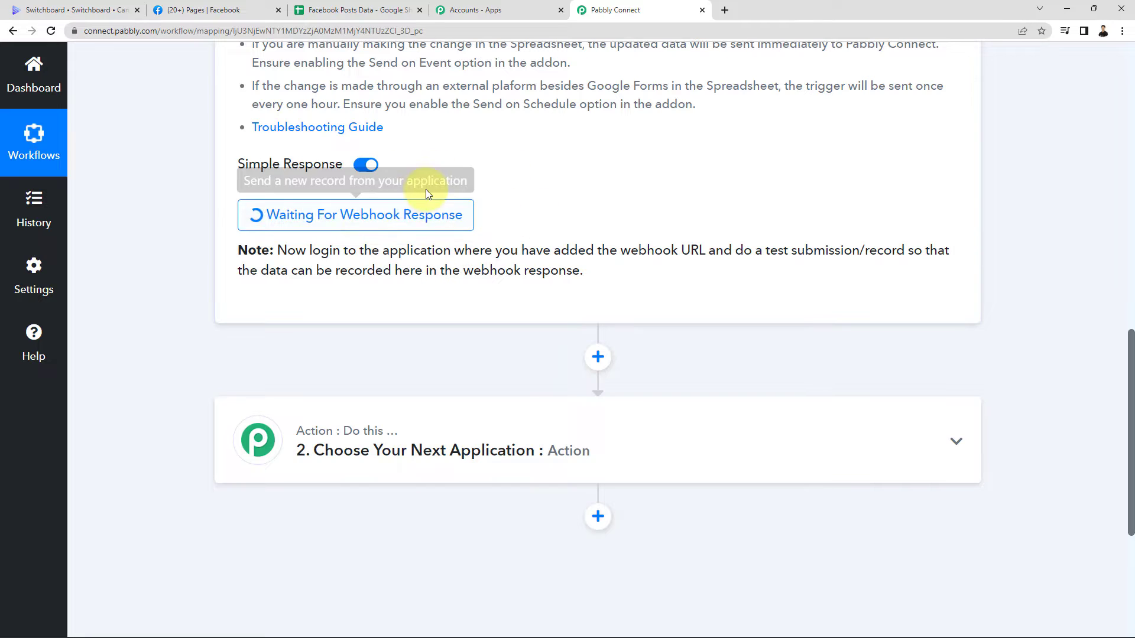
scroll(174, 276, down, 3)
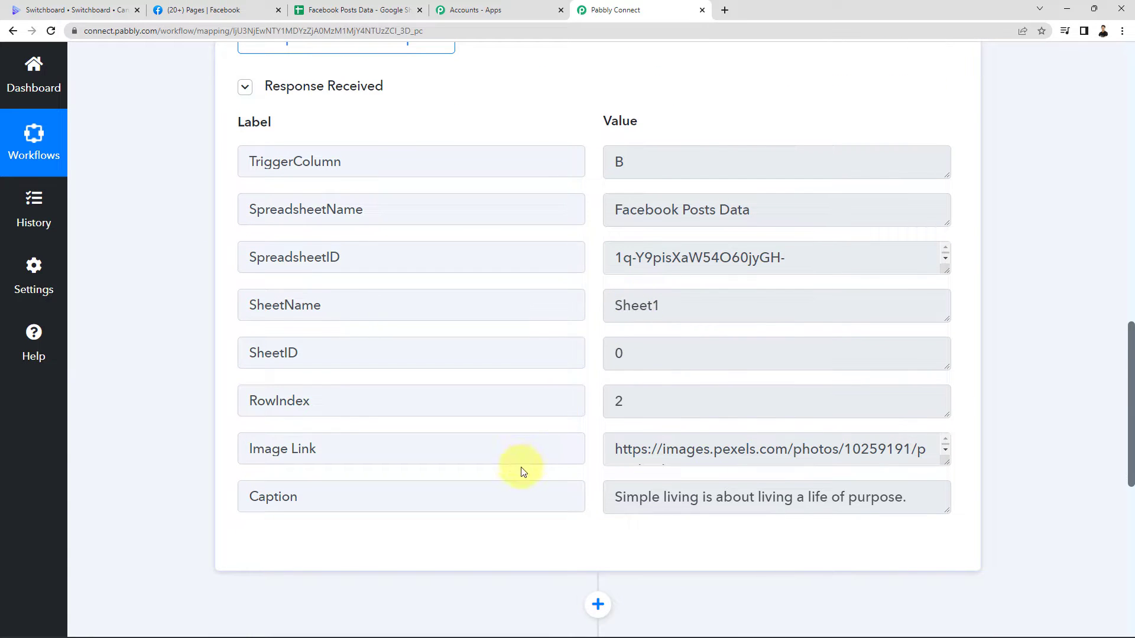
Enlarge the Image Link value in the trigger response and open the copied link in a new browser tab.
drag(949, 461, 940, 561)
scroll(985, 504, down, 1)
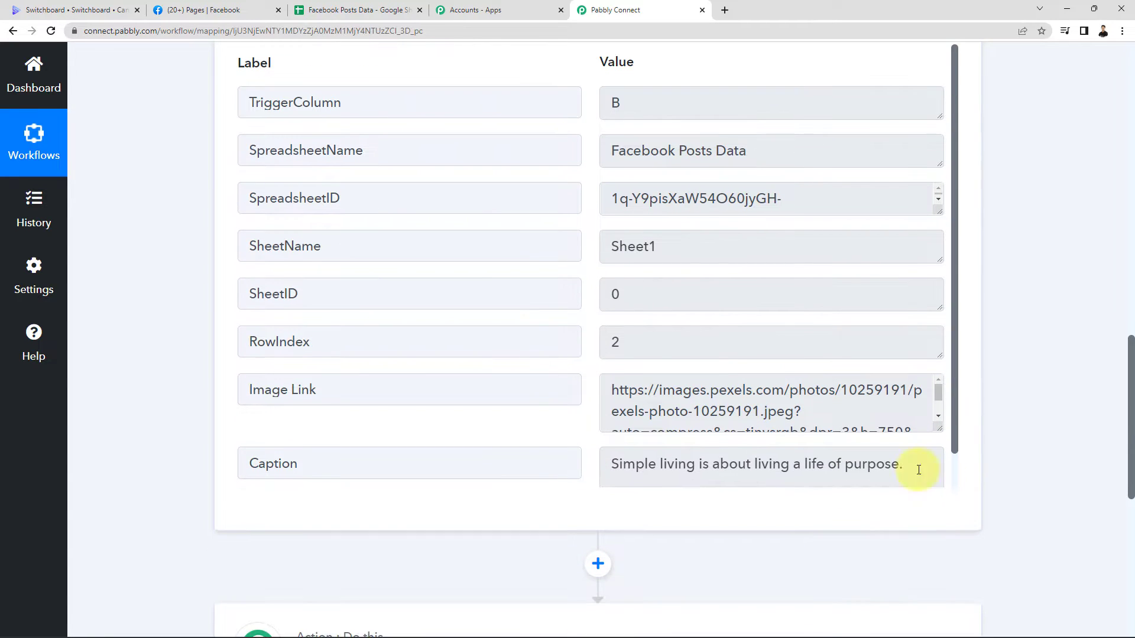
click(708, 376)
triple_click(706, 381)
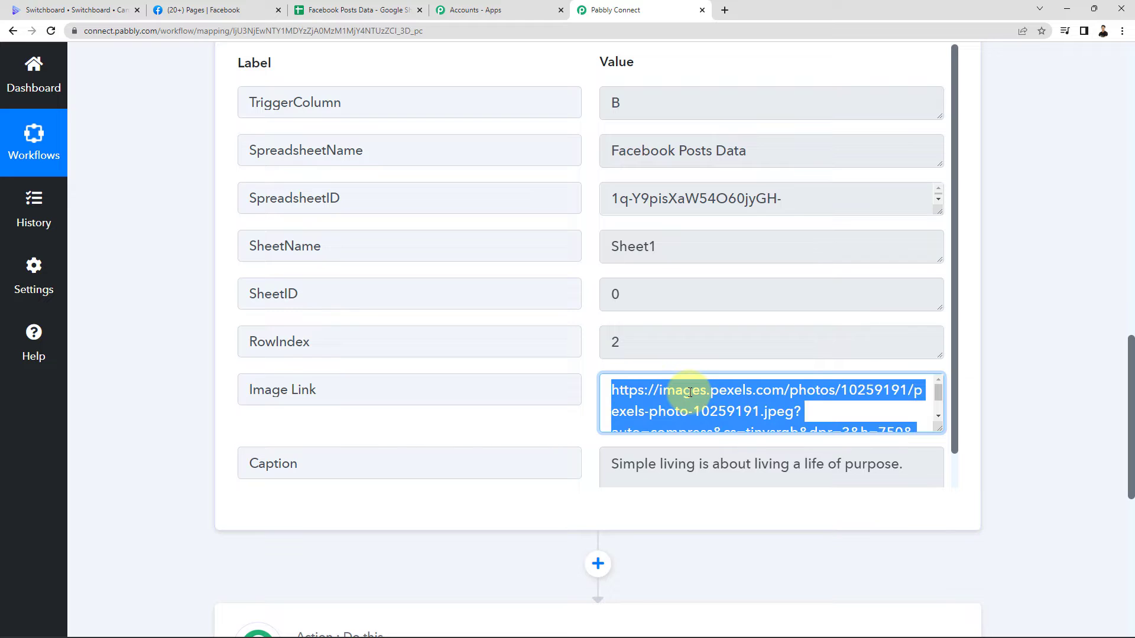
key(ctrl+c)
click(723, 11)
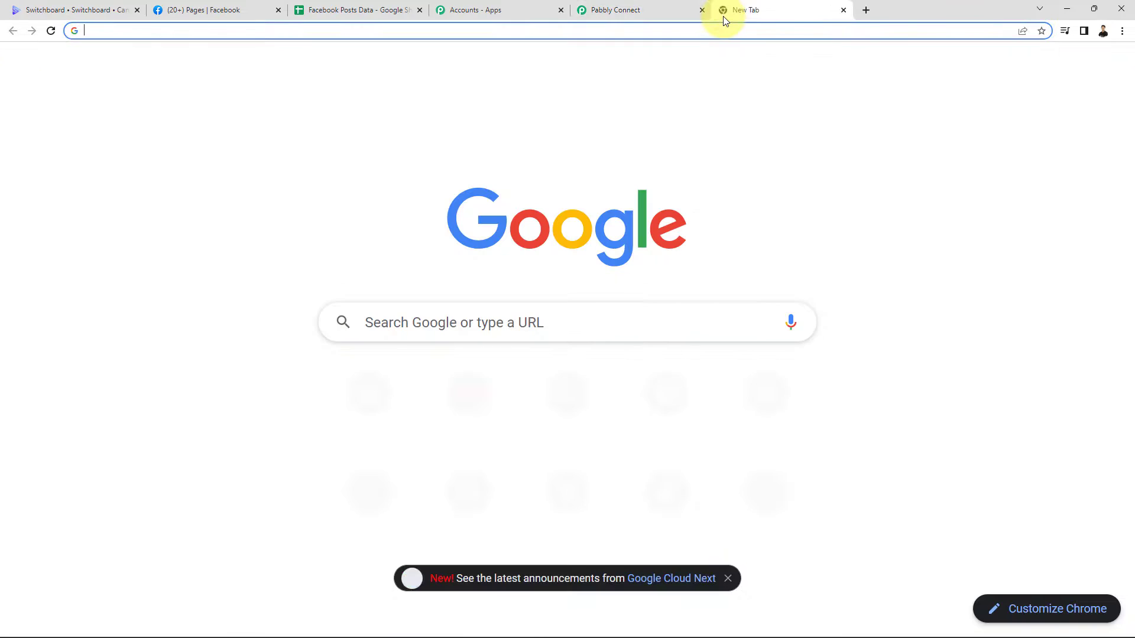
key(ctrl+v)
key(Return)
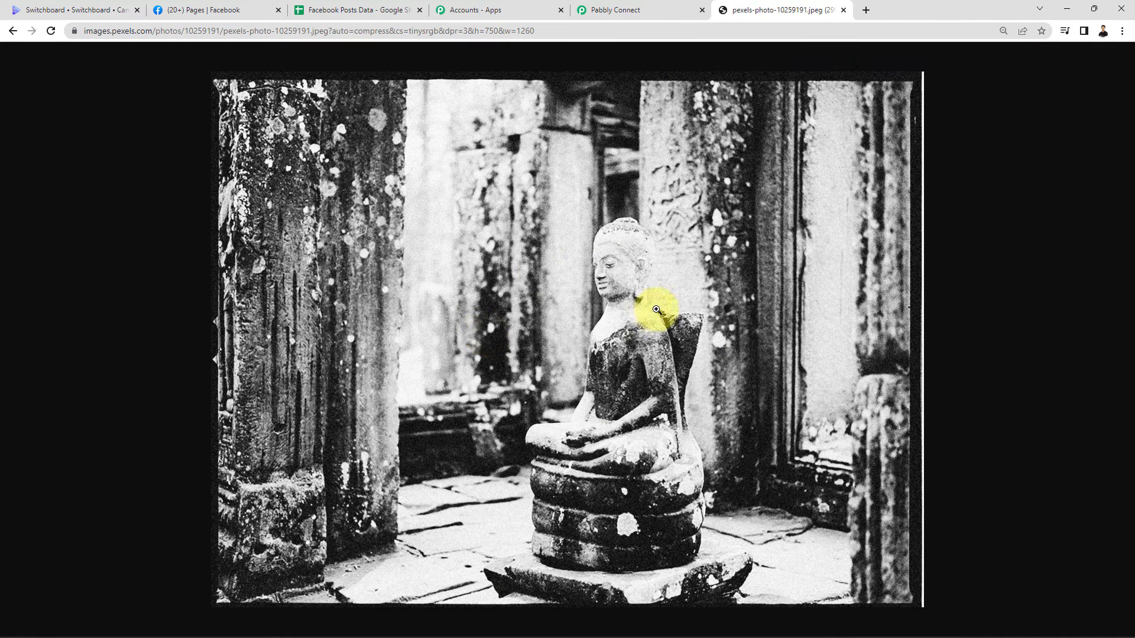
Compare the caption in the spreadsheet with the Caption value in the workflow's trigger response.
click(325, 8)
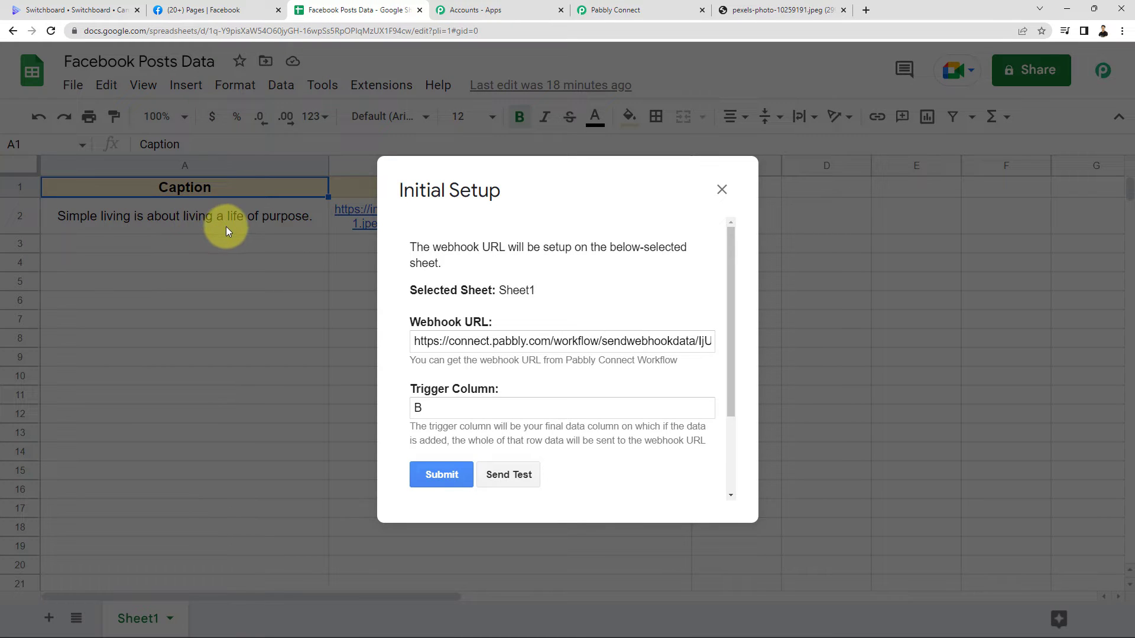
click(650, 10)
drag(902, 464, 520, 461)
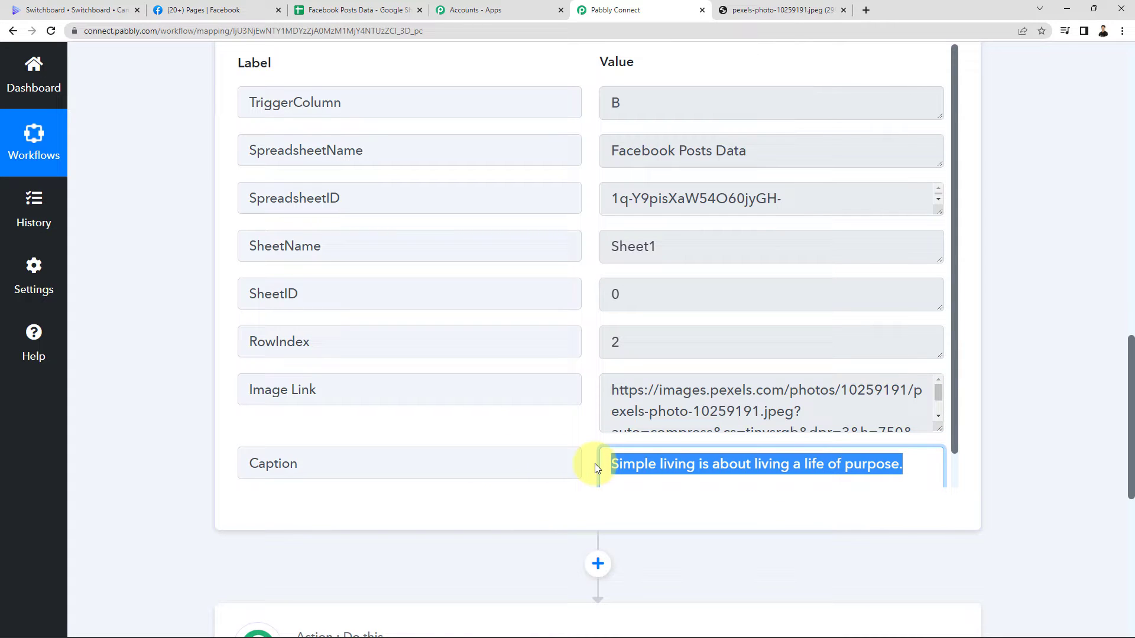
Submit the Pabbly Connect Webhooks Initial Setup in the spreadsheet and close its dialog.
click(371, 8)
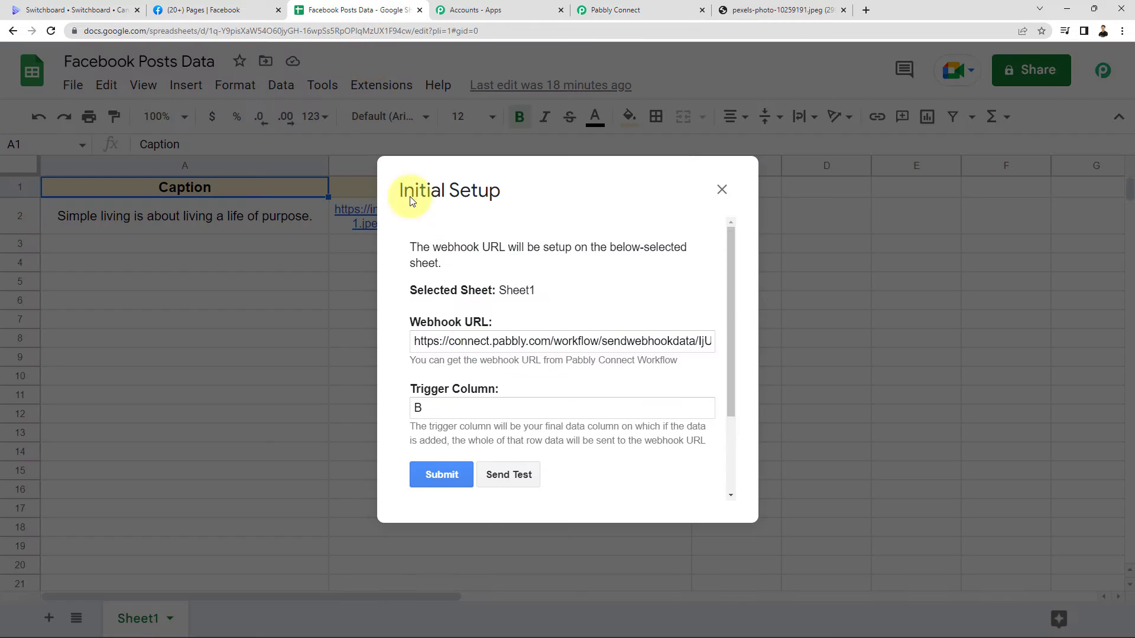
click(455, 477)
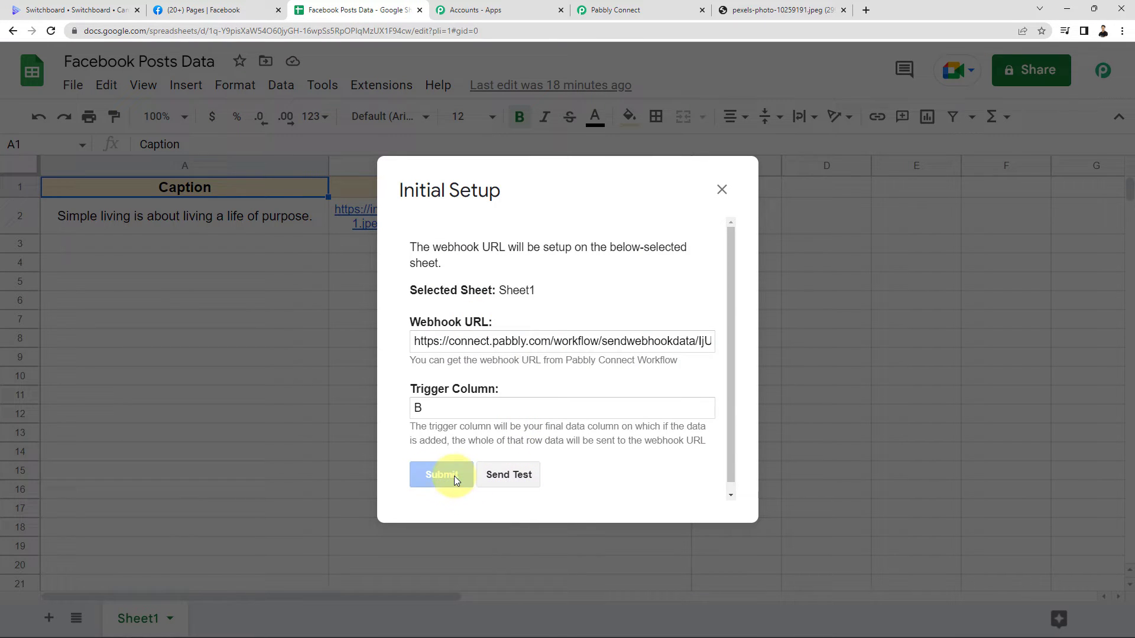
click(724, 189)
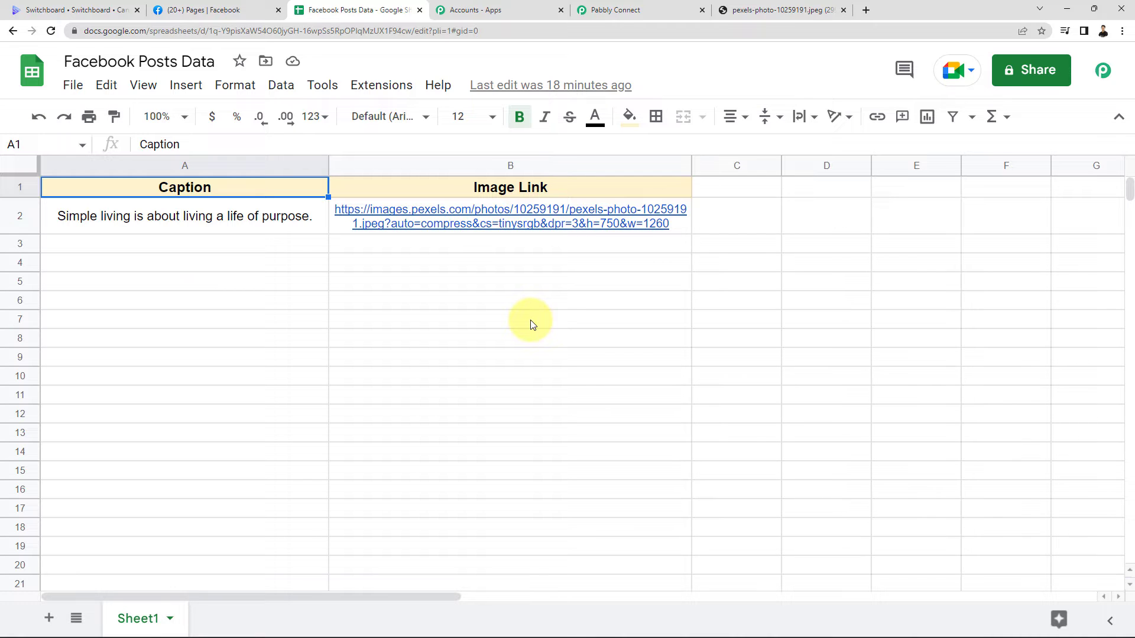
Enable Send On Event in the Pabbly Connect Webhooks add-on for the Facebook Posts Data spreadsheet.
click(147, 244)
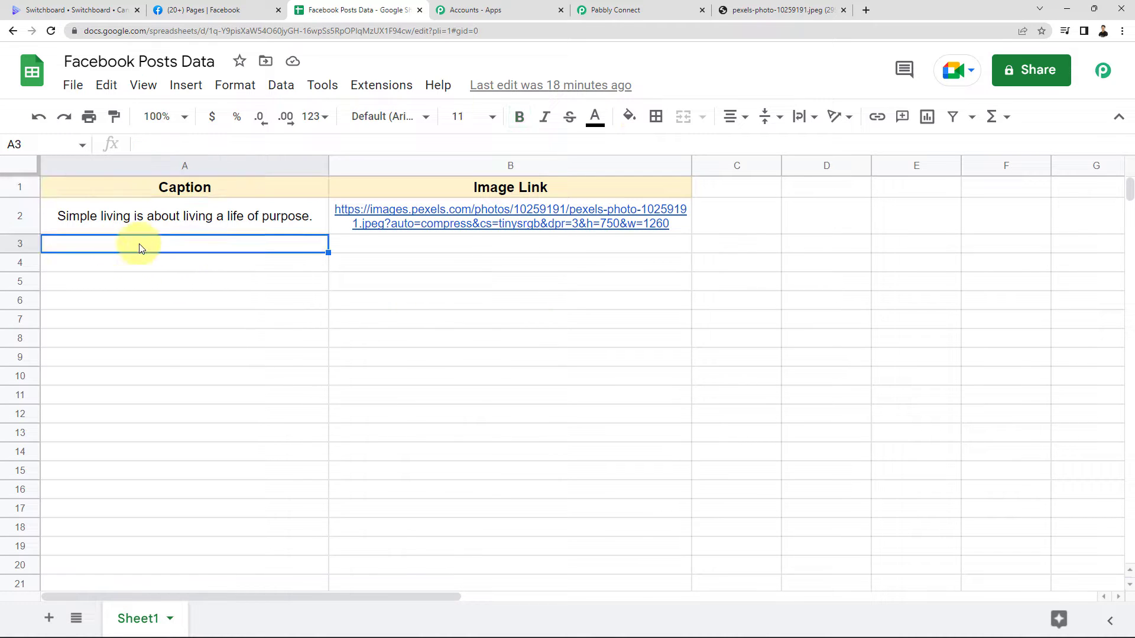
click(560, 253)
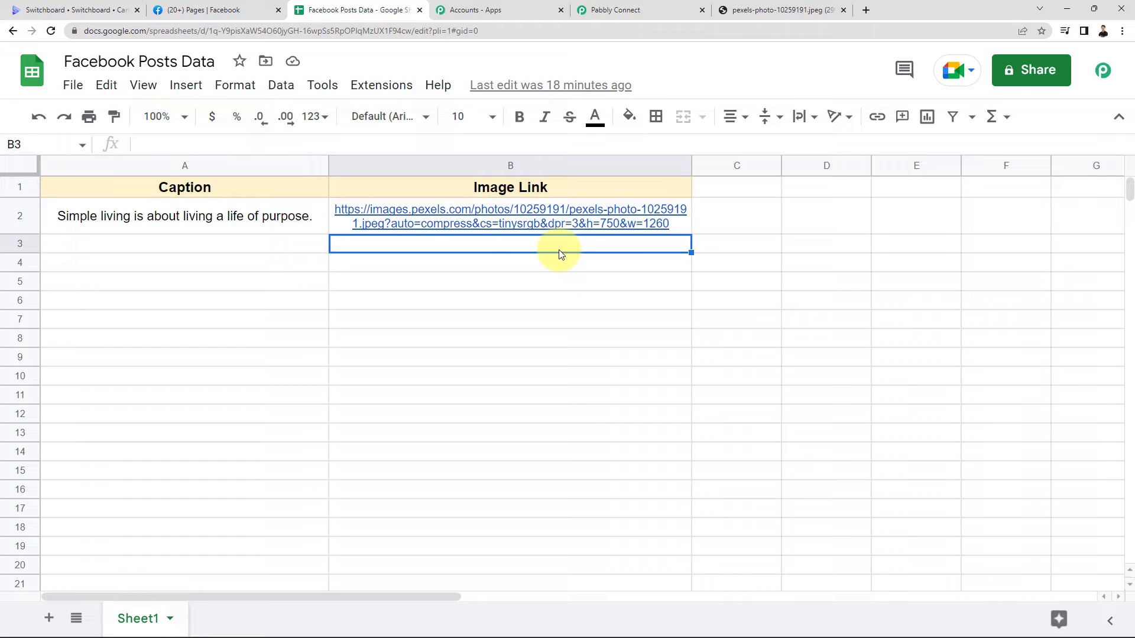
click(383, 86)
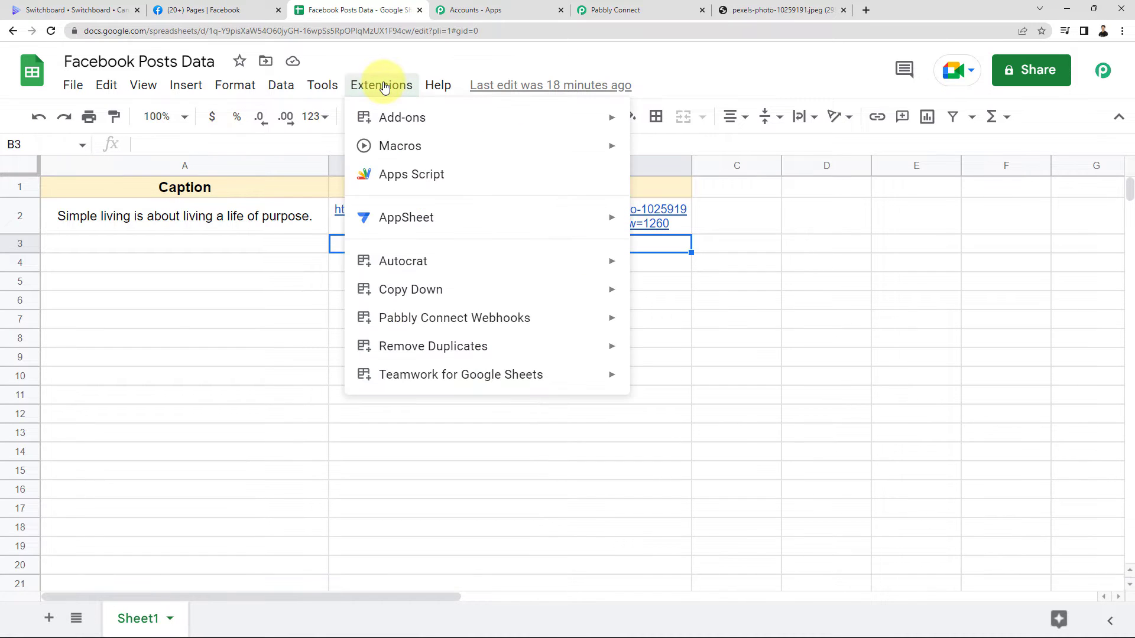
mouse_move(390, 316)
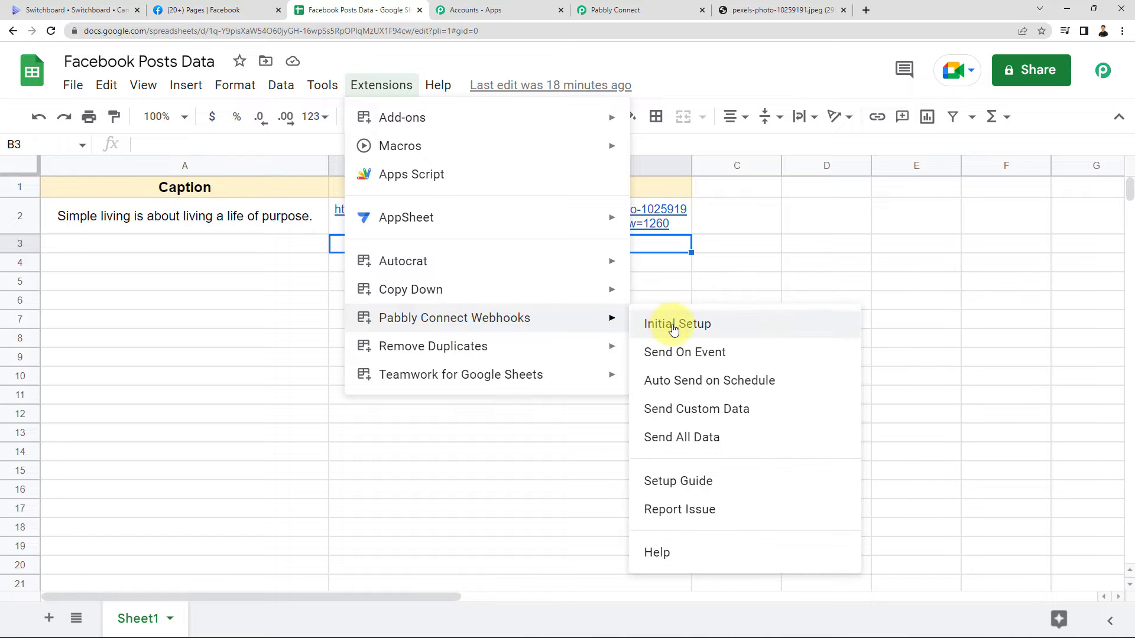
click(689, 354)
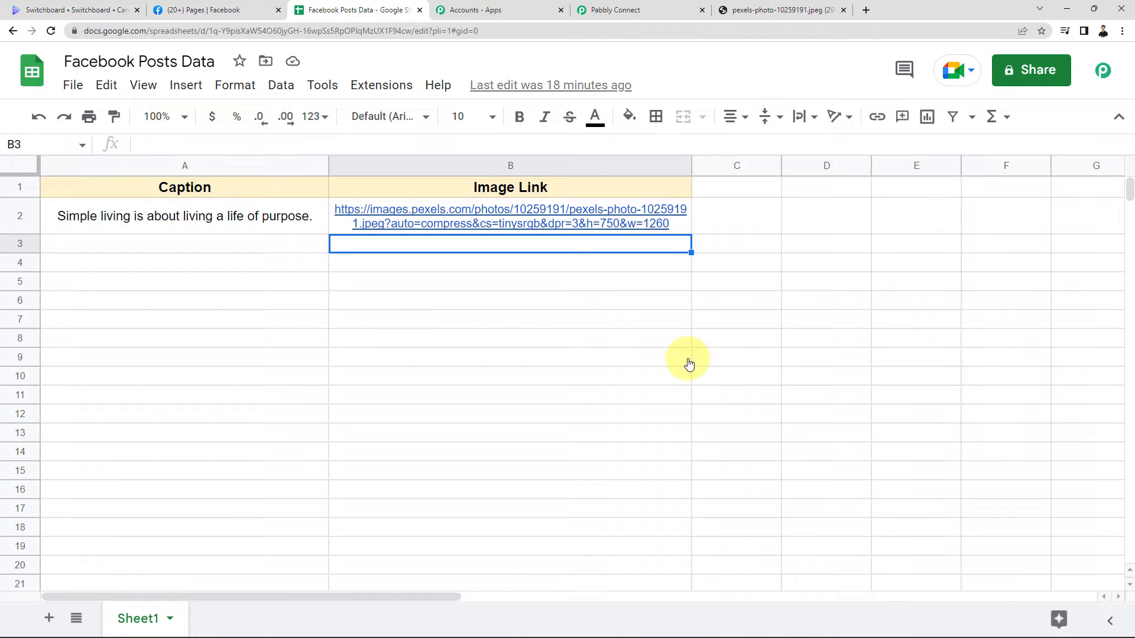
Add a Switchboard Canvas action directly after the Google Sheets trigger in the Pabbly Connect workflow, with Create Image(s) as its event.
click(630, 10)
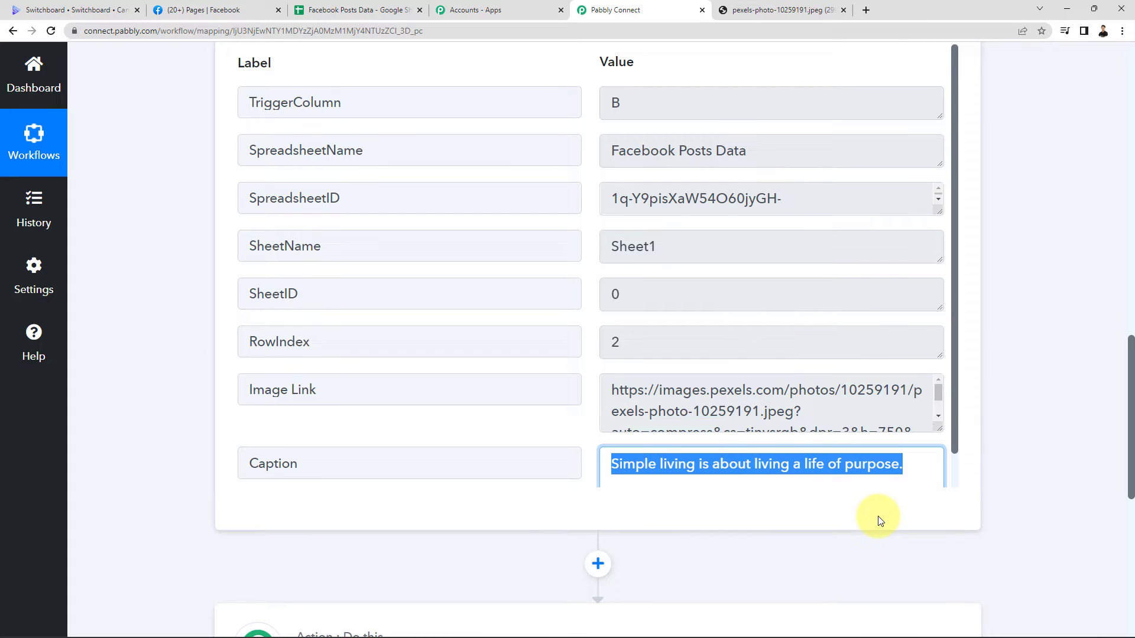
scroll(851, 337, down, 4)
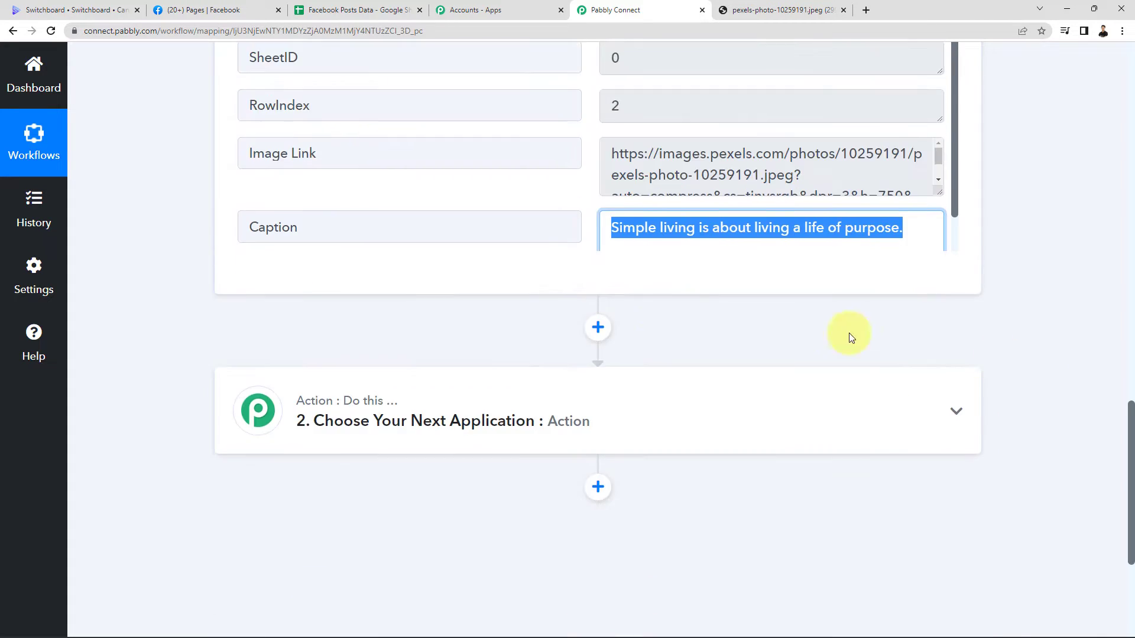
click(597, 328)
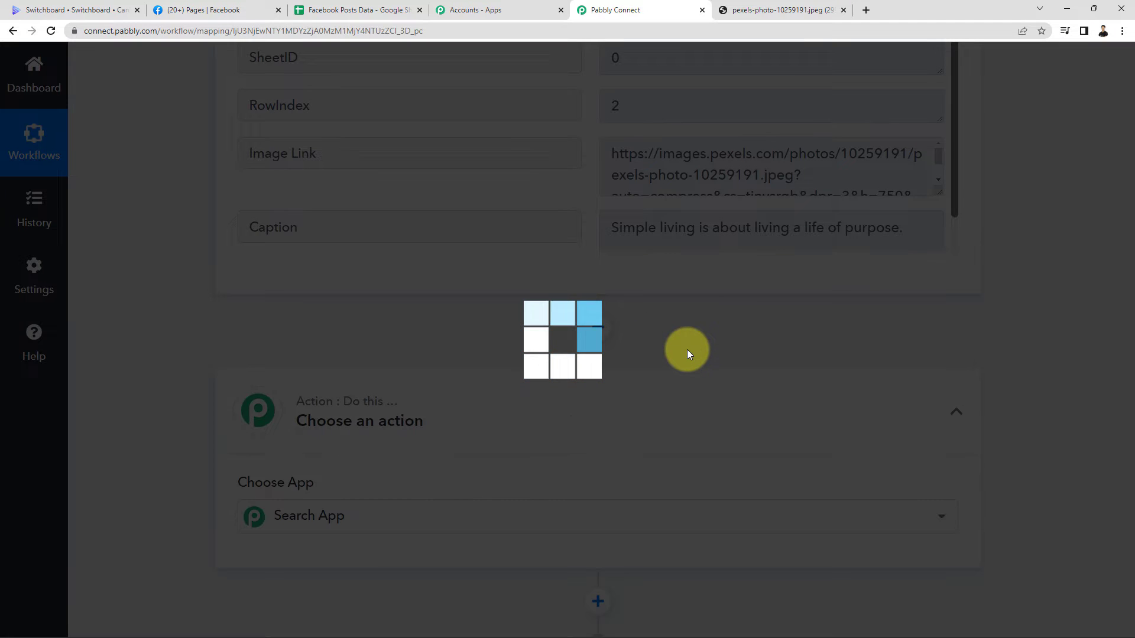
scroll(680, 334, down, 3)
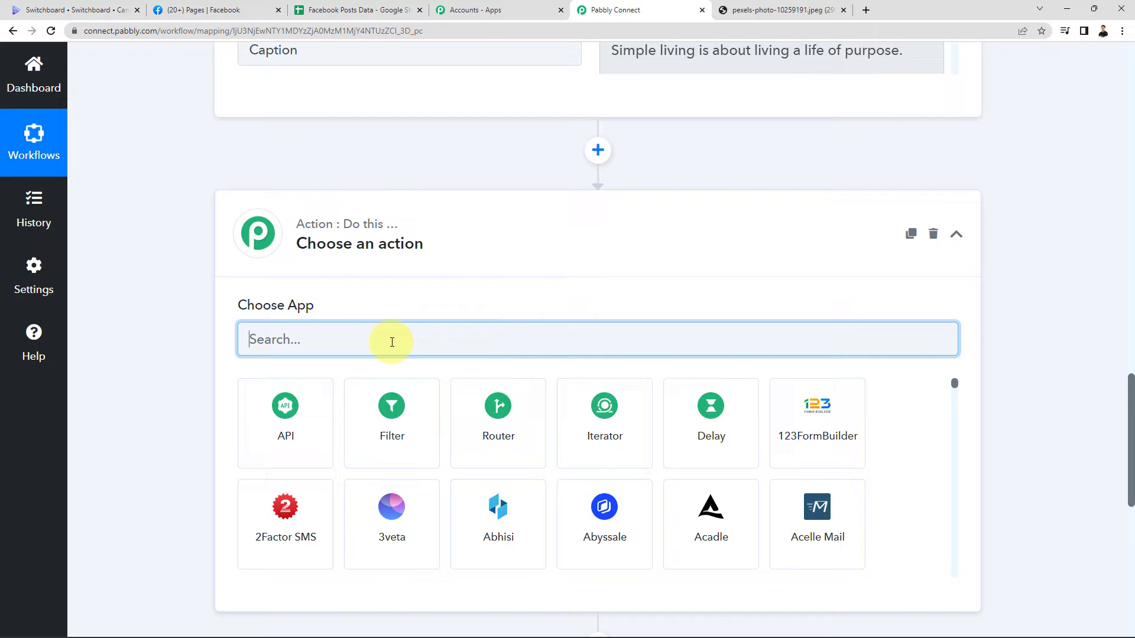
text(Swit)
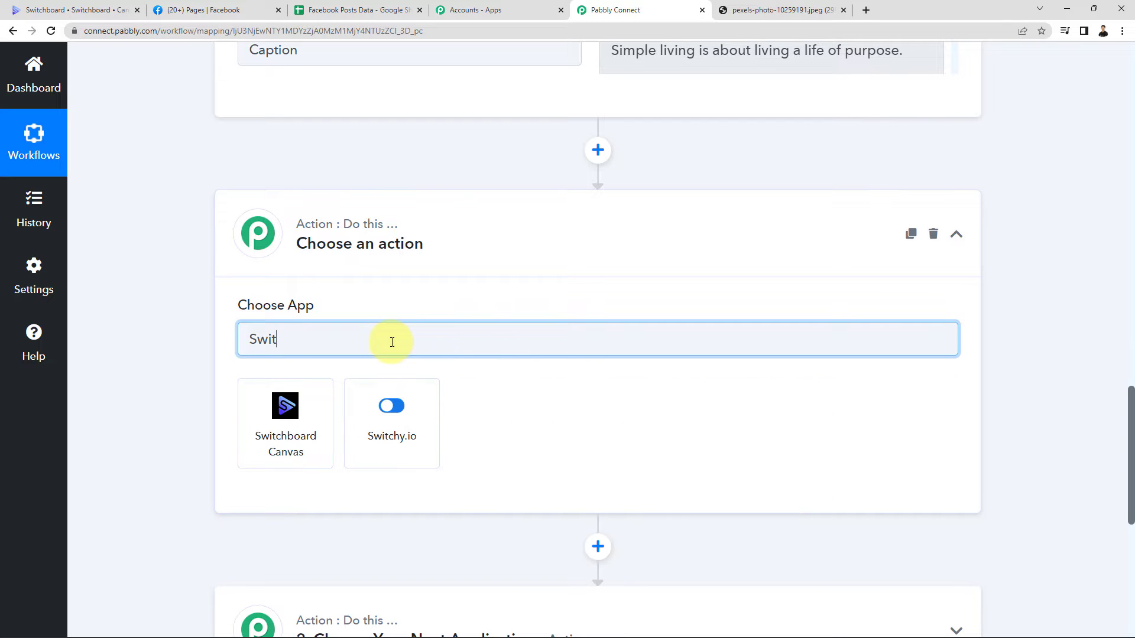
click(279, 426)
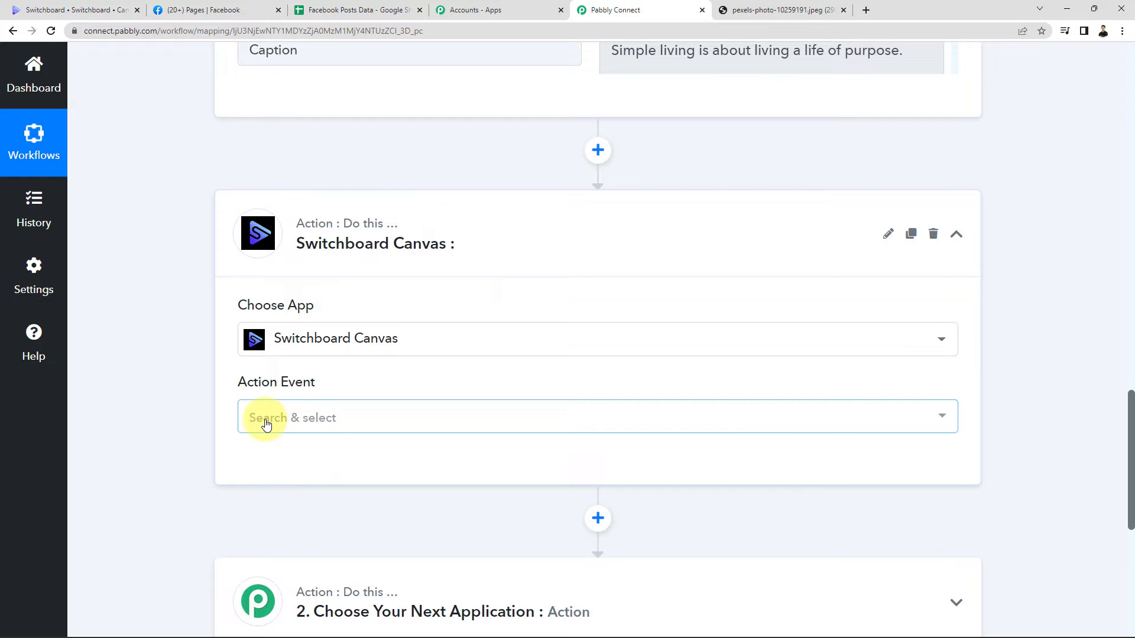
click(266, 423)
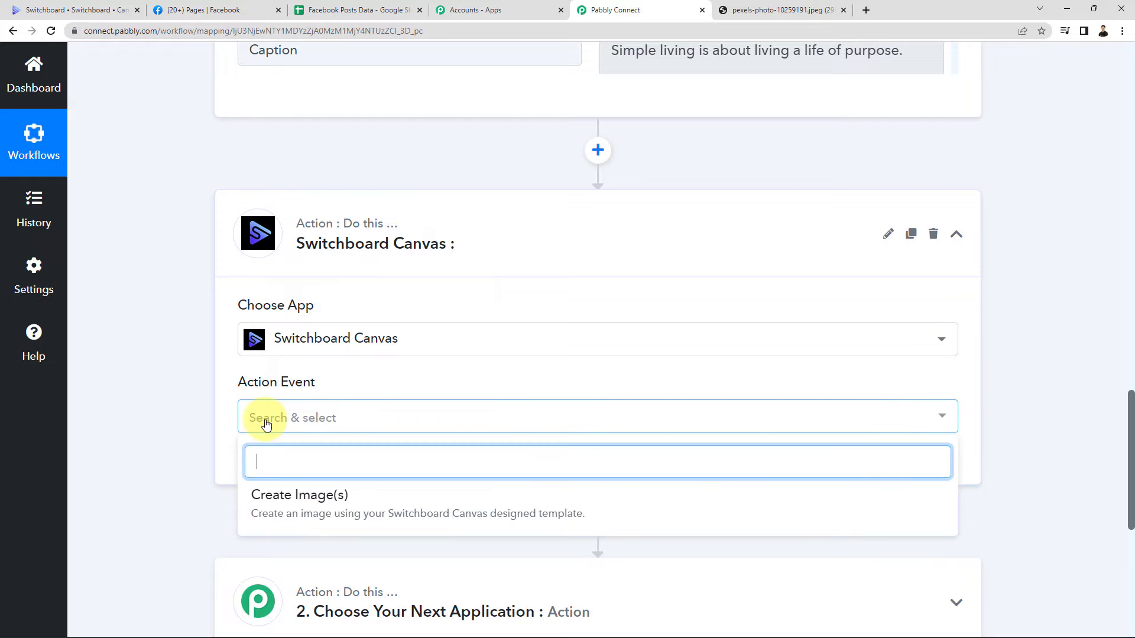
click(312, 520)
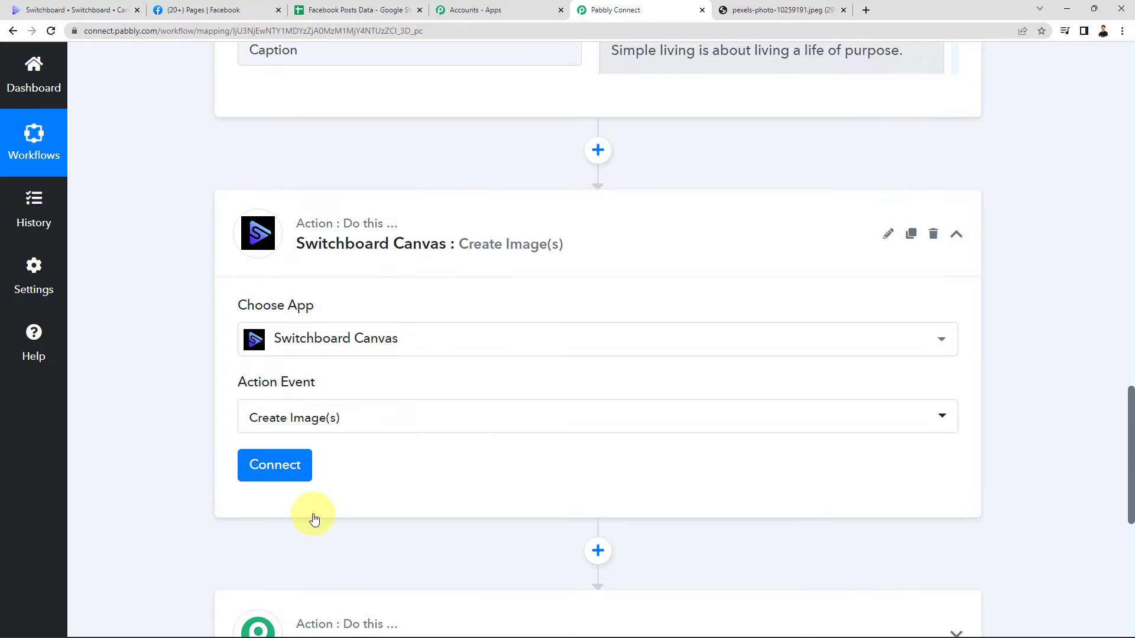
Start connecting the Switchboard Canvas action by choosing to add a new connection.
click(292, 477)
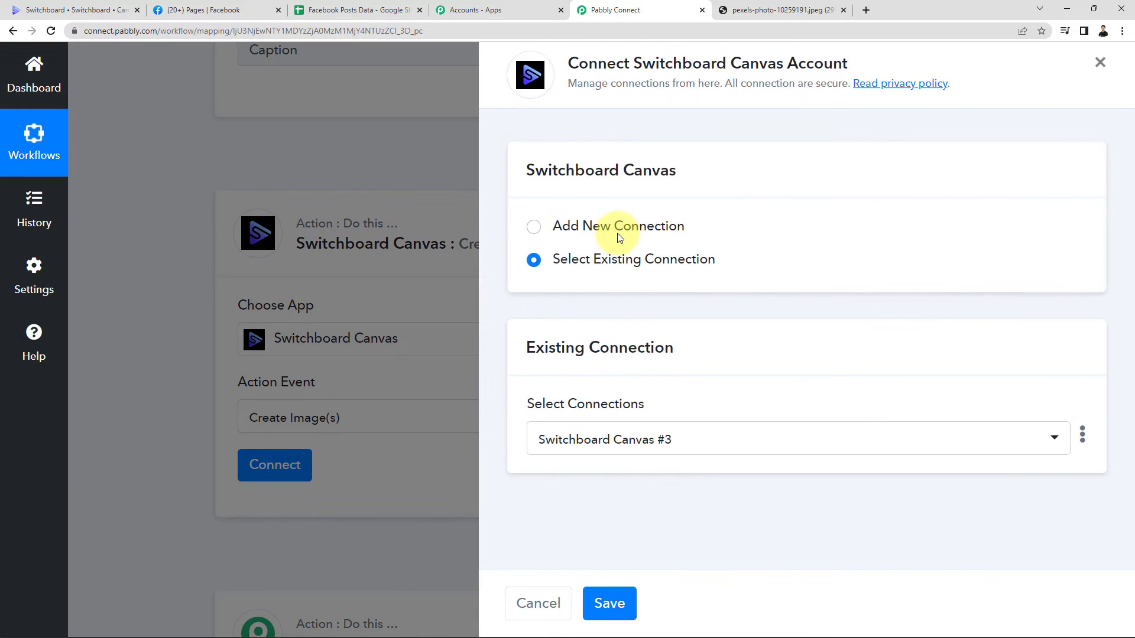
click(617, 228)
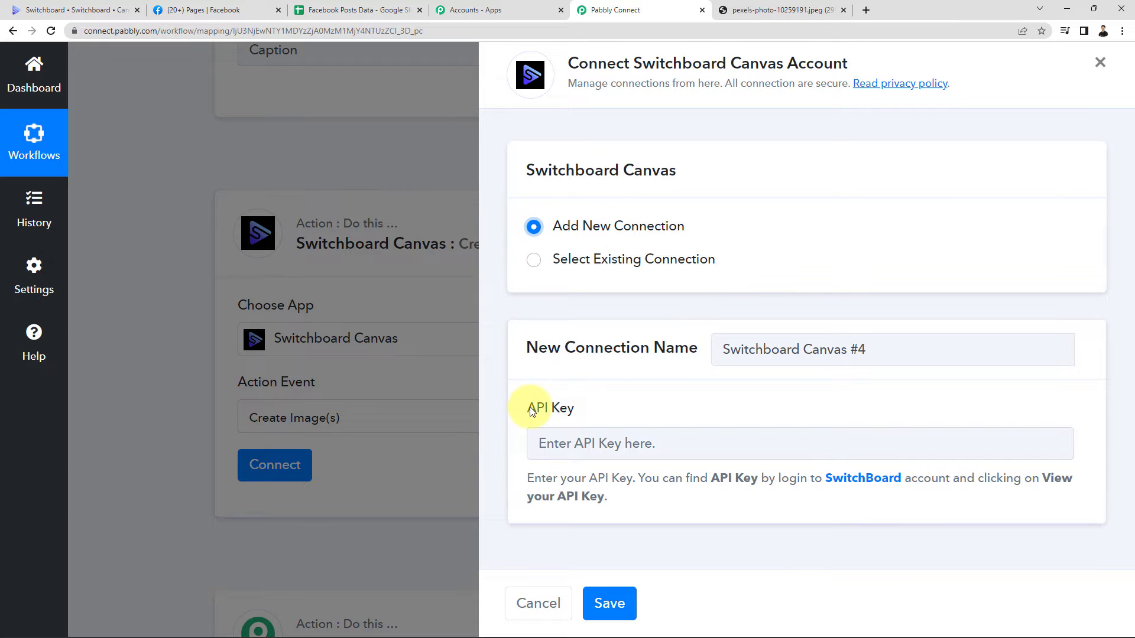
drag(528, 408, 622, 412)
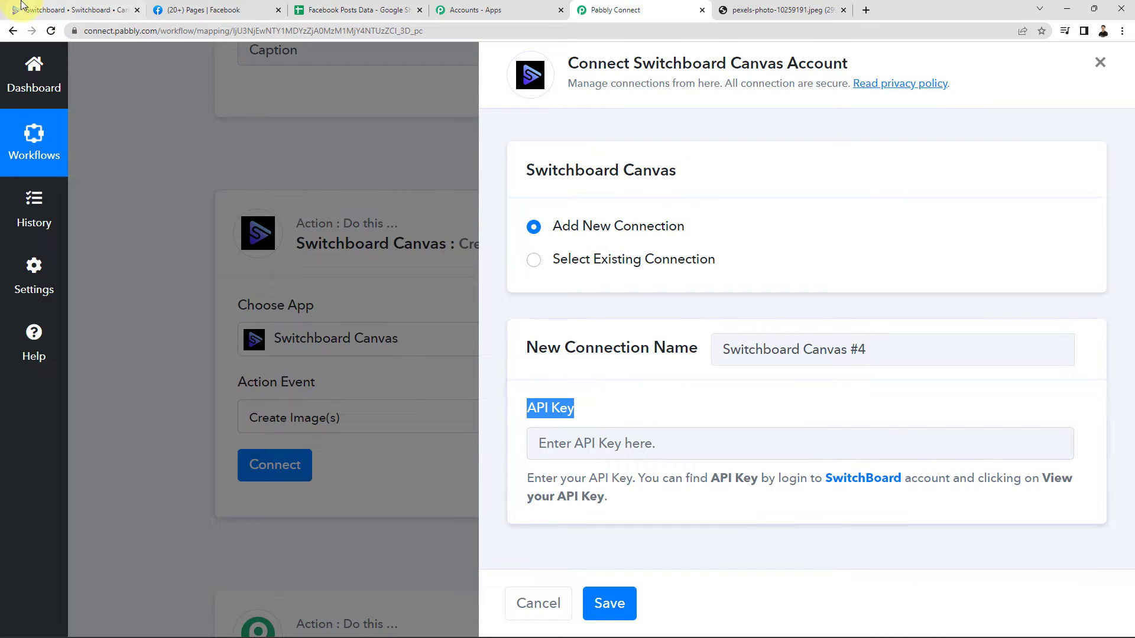
Switch to Switchboard, leave the template editor saving its changes, and copy the account's API key from the Templates page.
click(52, 10)
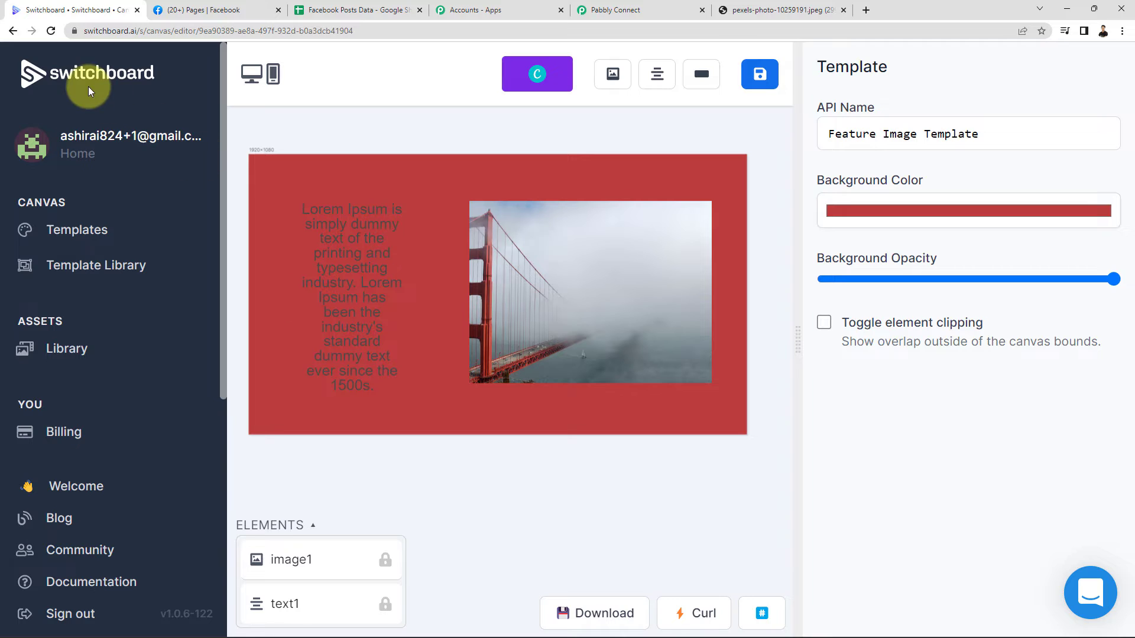
click(13, 31)
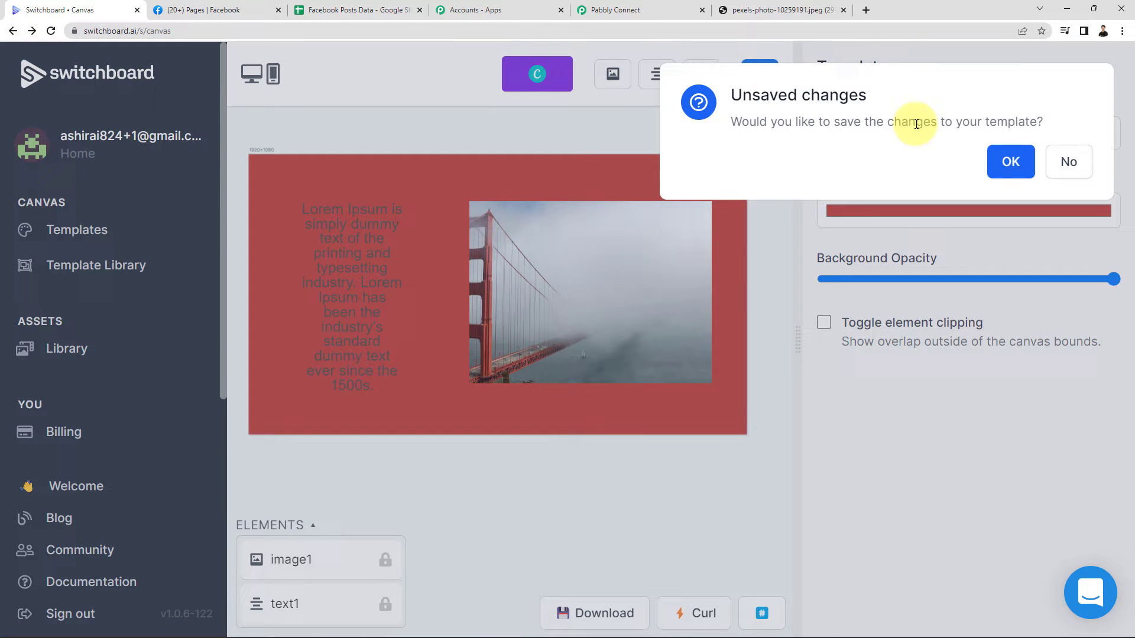
click(1014, 162)
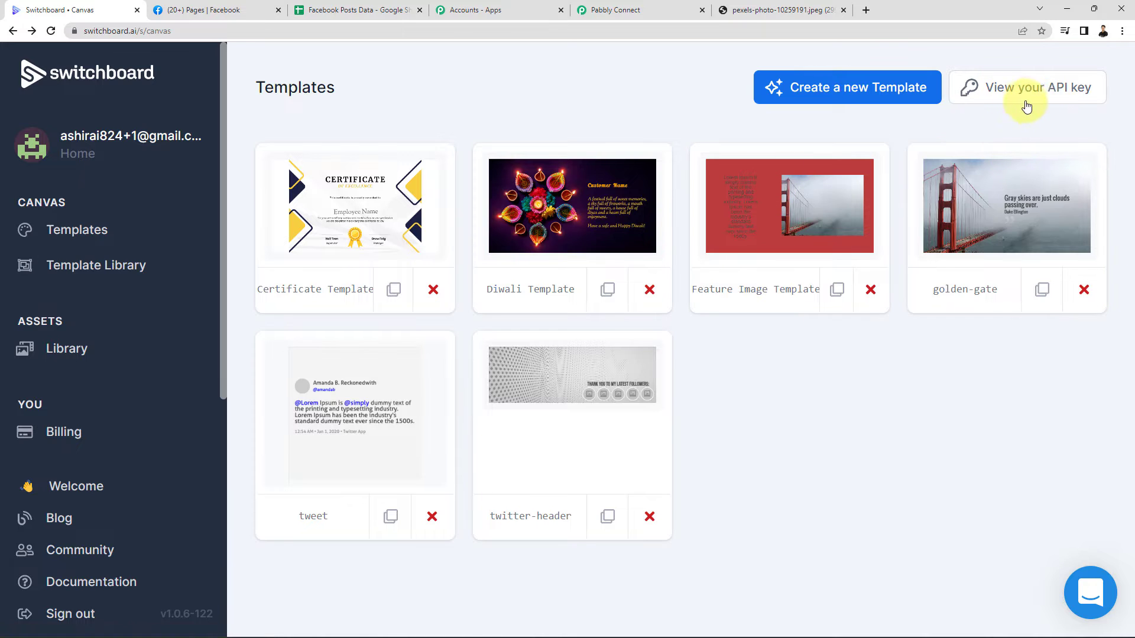
click(1069, 96)
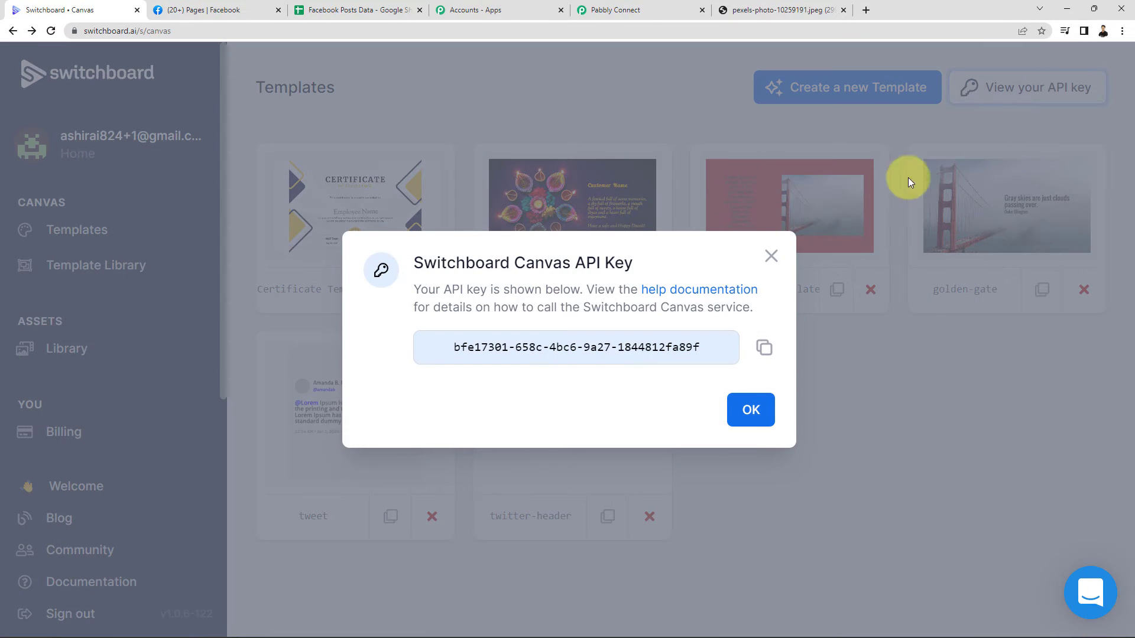
click(763, 348)
Return to Pabbly Connect, paste the API key into the new Switchboard Canvas connection and save it.
click(594, 6)
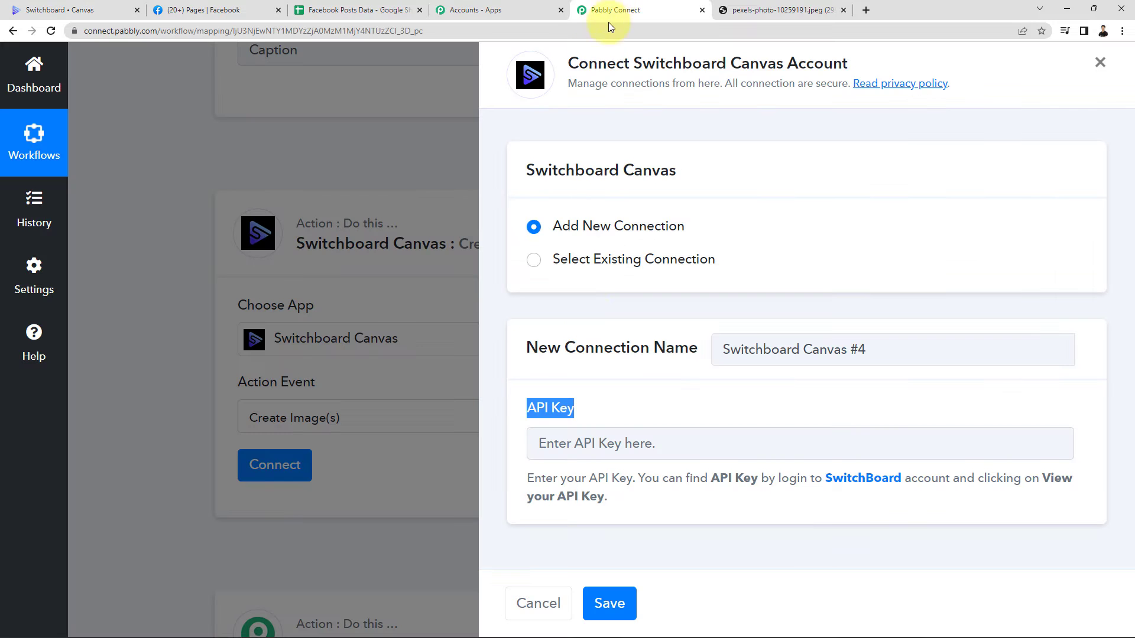
click(565, 433)
key(ctrl+v)
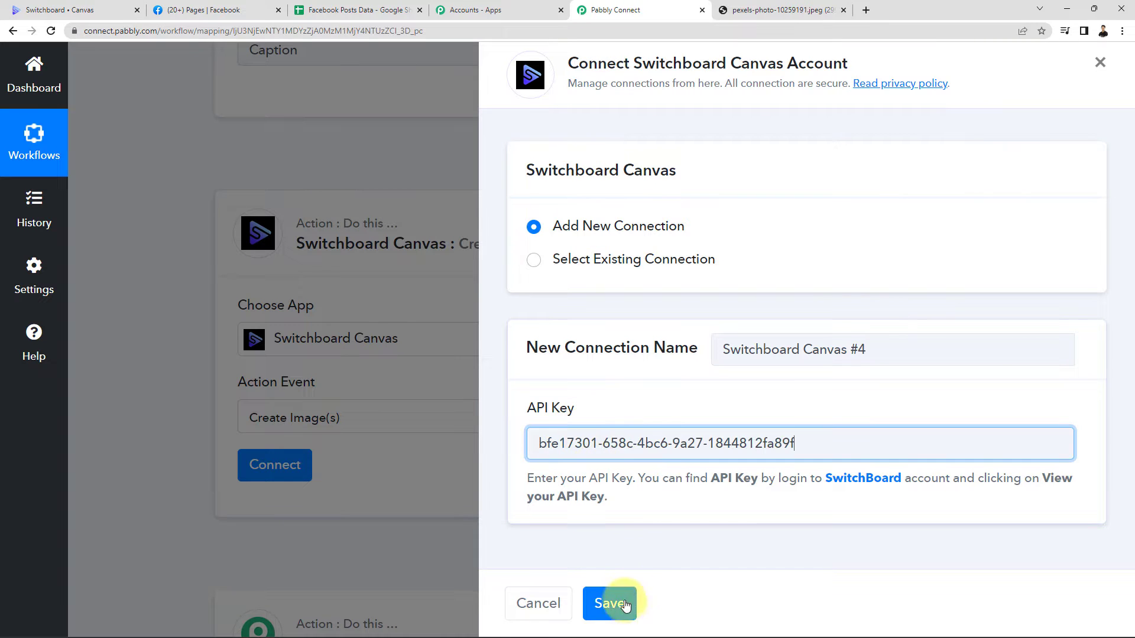
click(609, 603)
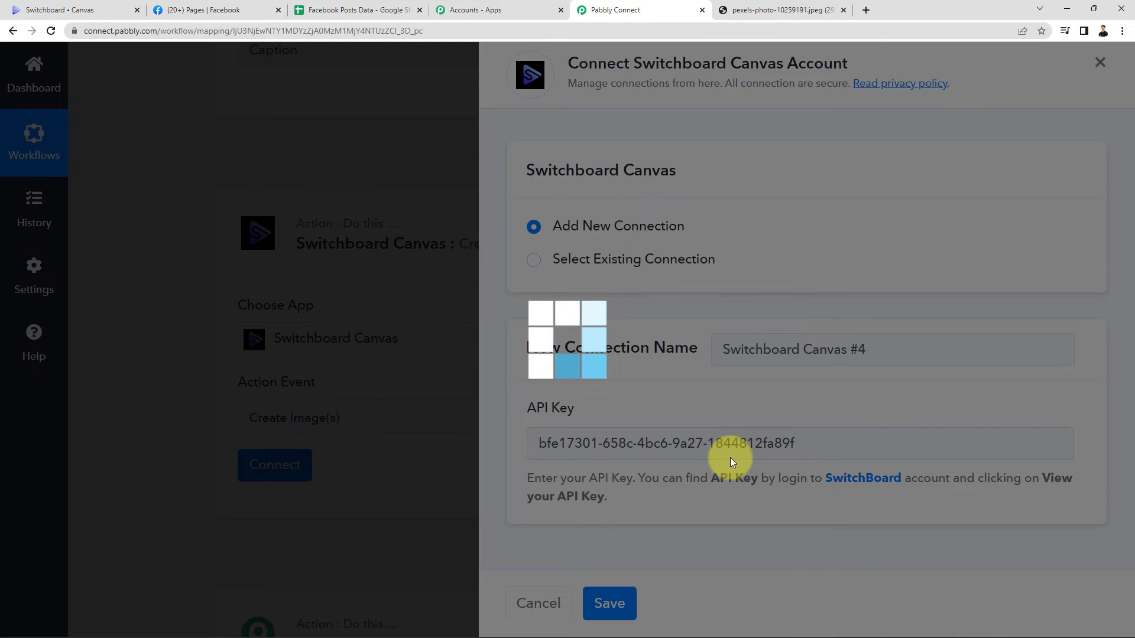
Review the action's required fields and open Feature Image Template in Switchboard to view its design.
scroll(570, 416, down, 3)
scroll(569, 415, down, 2)
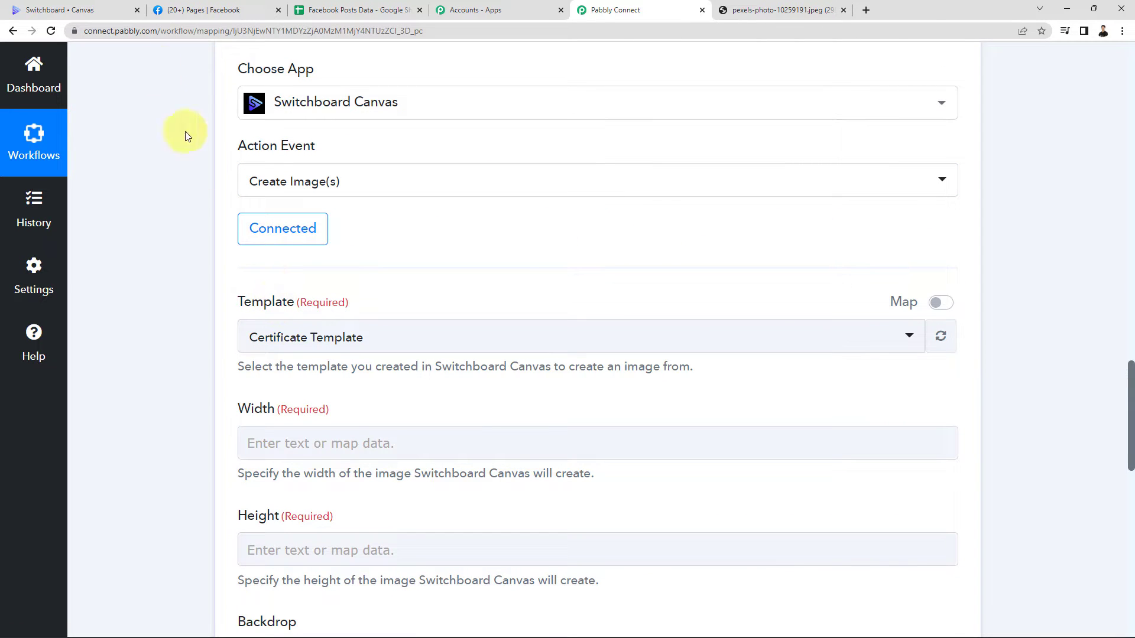
click(95, 10)
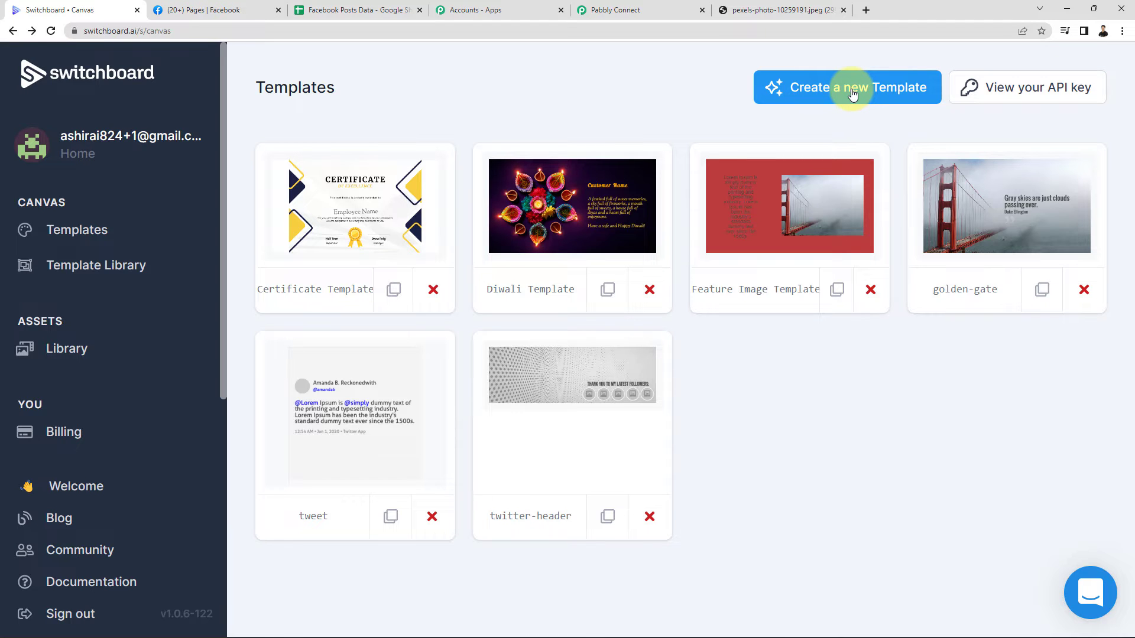
click(795, 252)
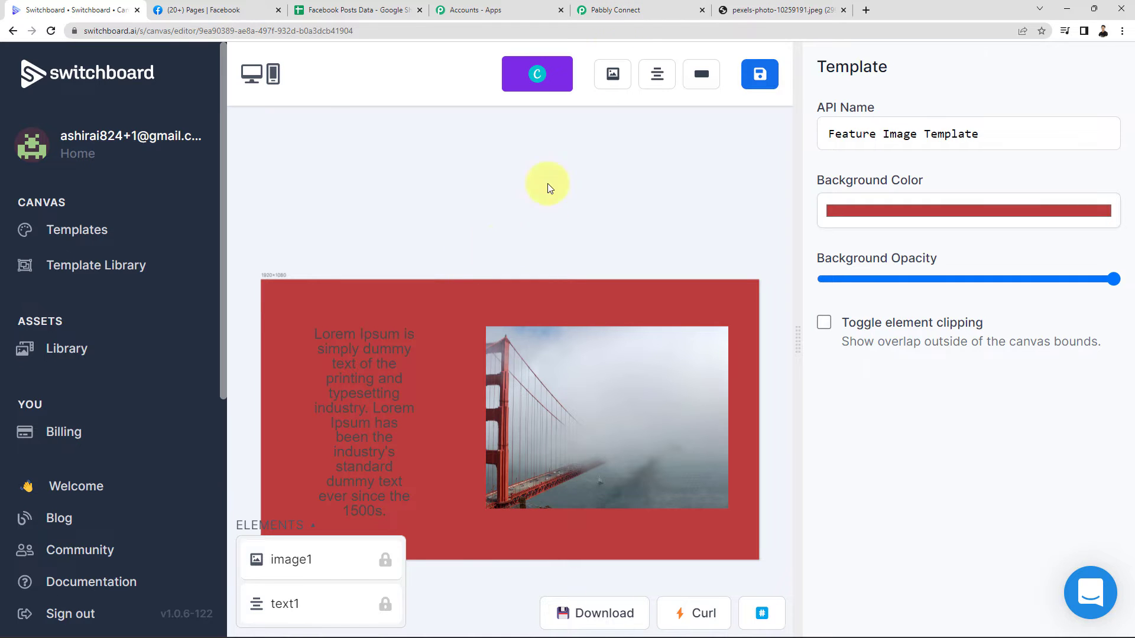
Switch back to Pabbly Connect and select Feature Image Template as the template for the Create Image(s) action.
click(619, 8)
click(328, 346)
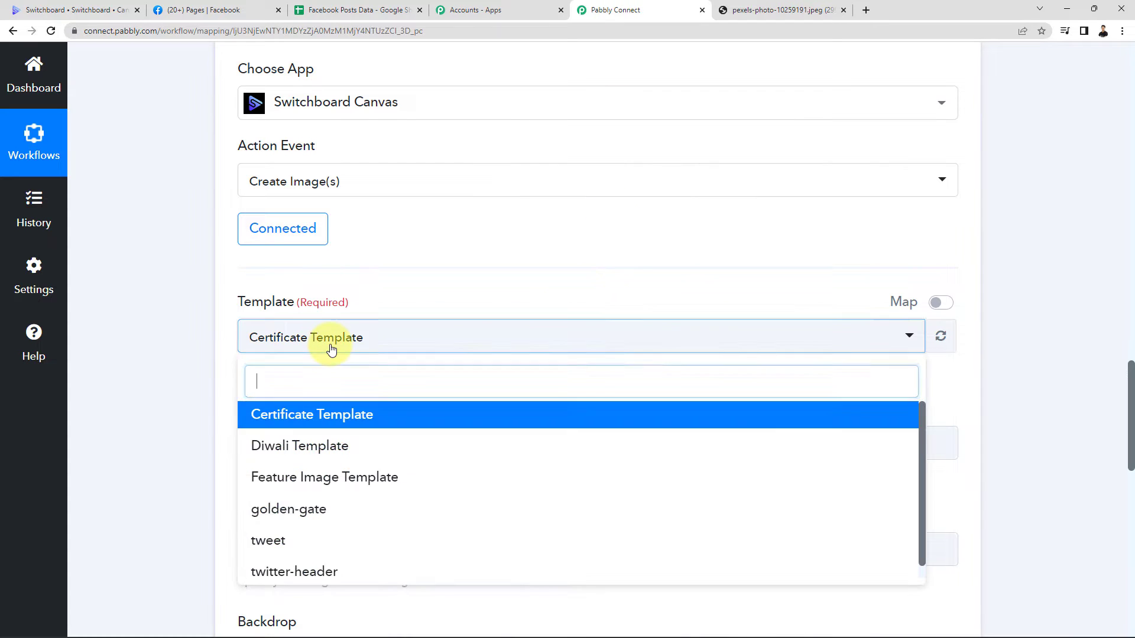
click(321, 482)
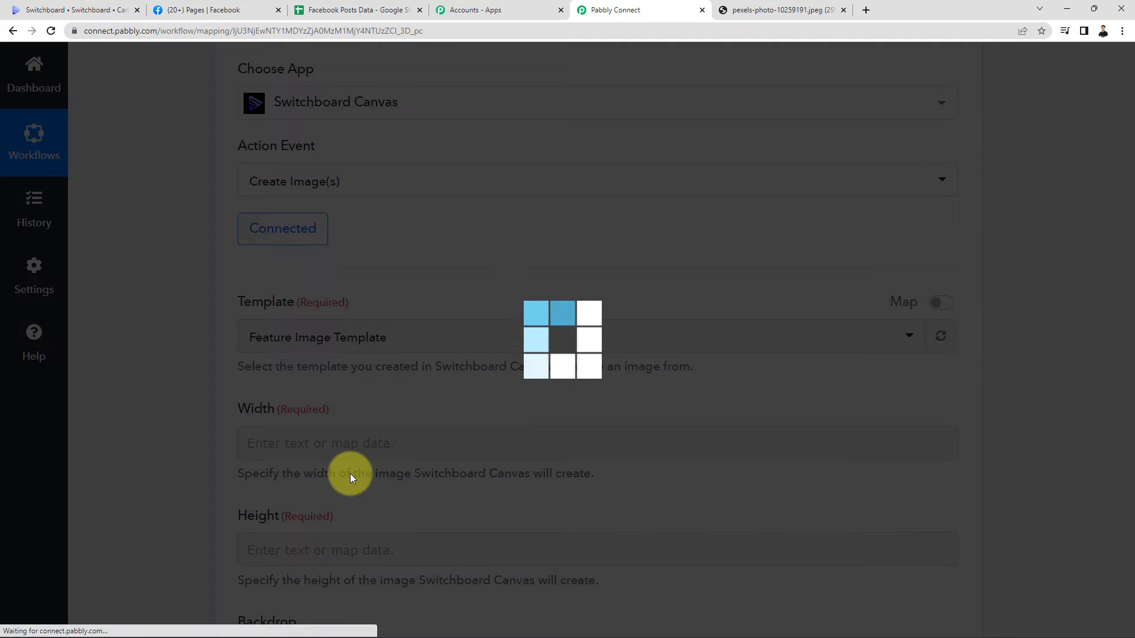
Check the canvas size in Switchboard and set the action's image width to 1920 and height to 1080.
scroll(431, 357, down, 2)
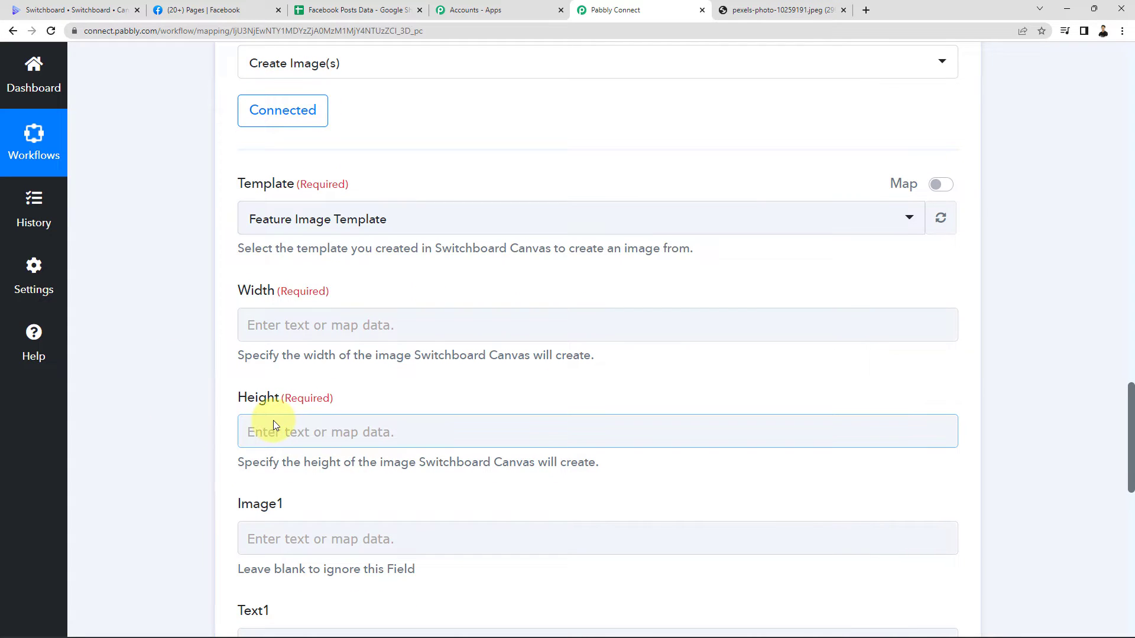
click(60, 8)
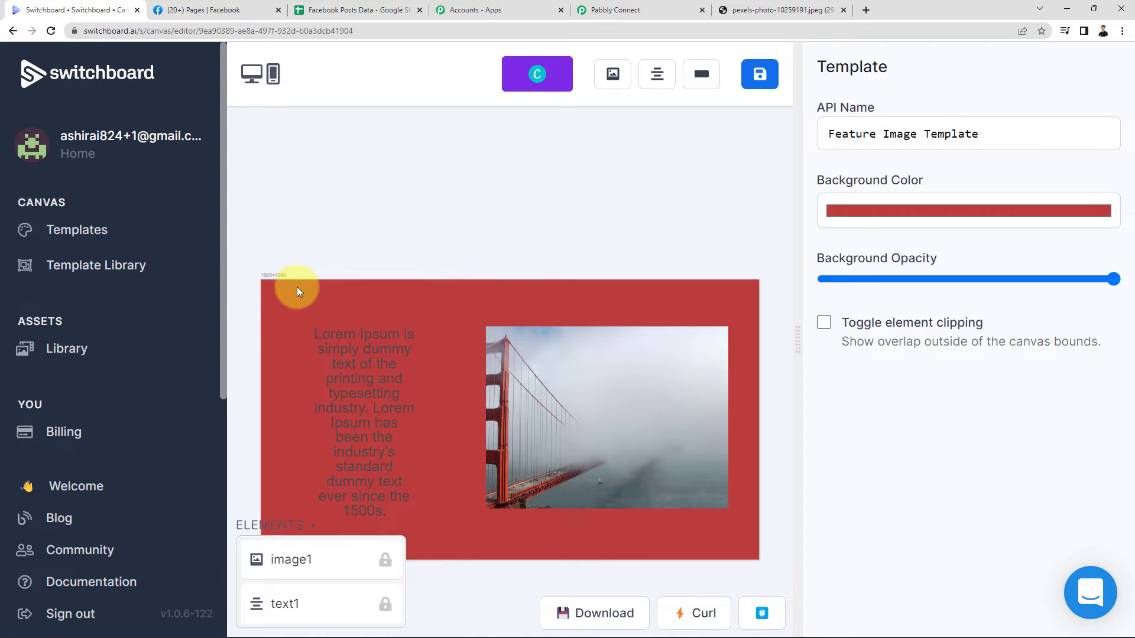
click(653, 8)
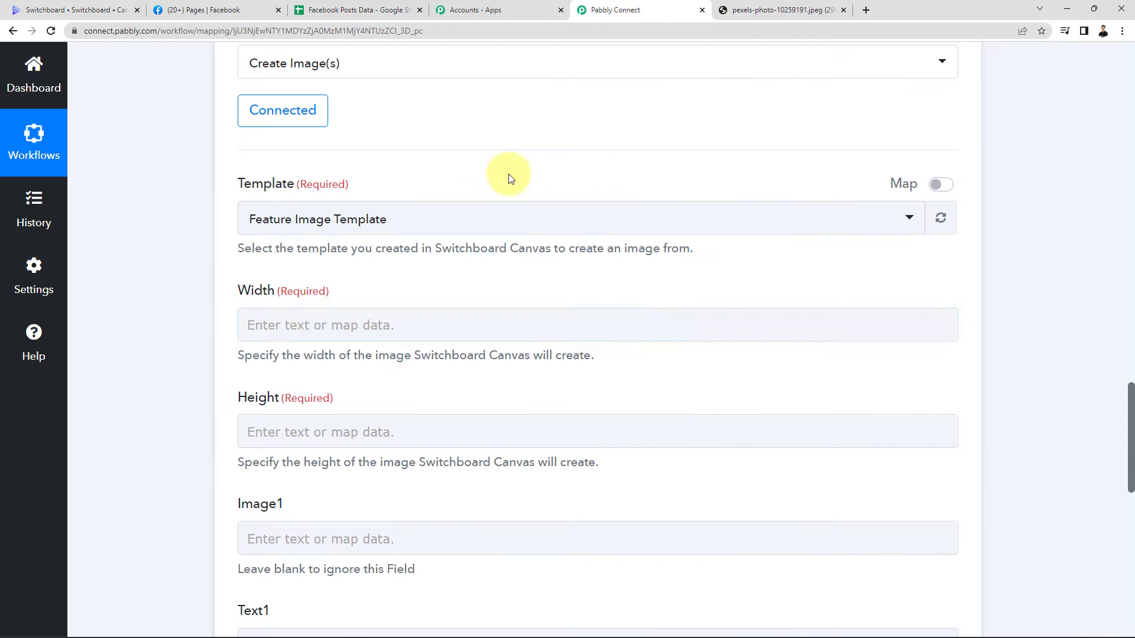
click(309, 322)
text(1920)
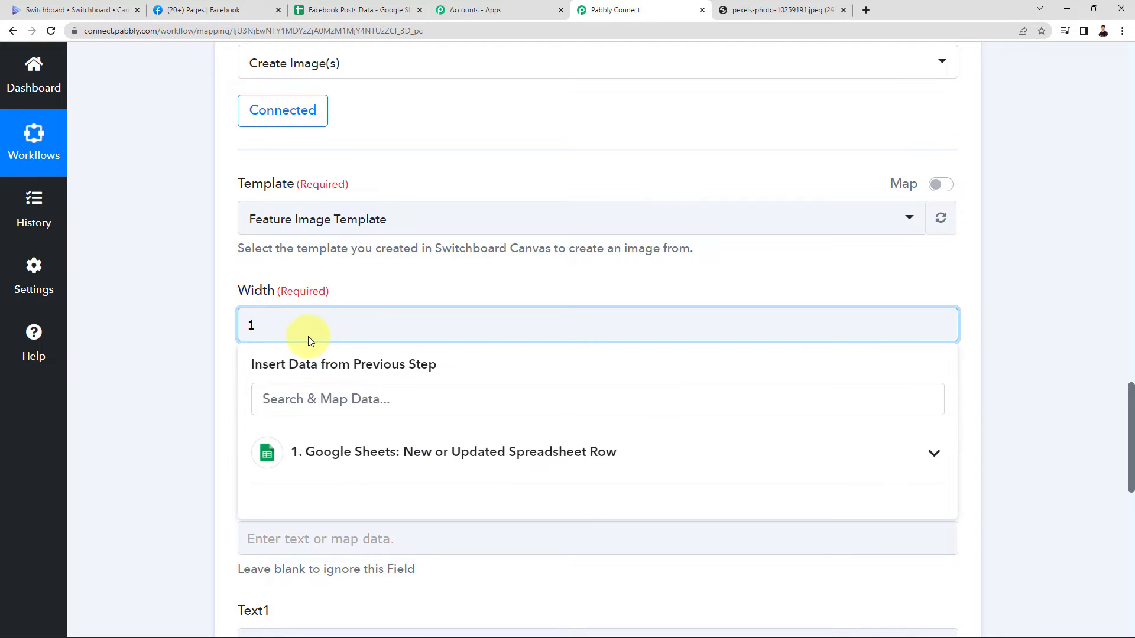
click(208, 343)
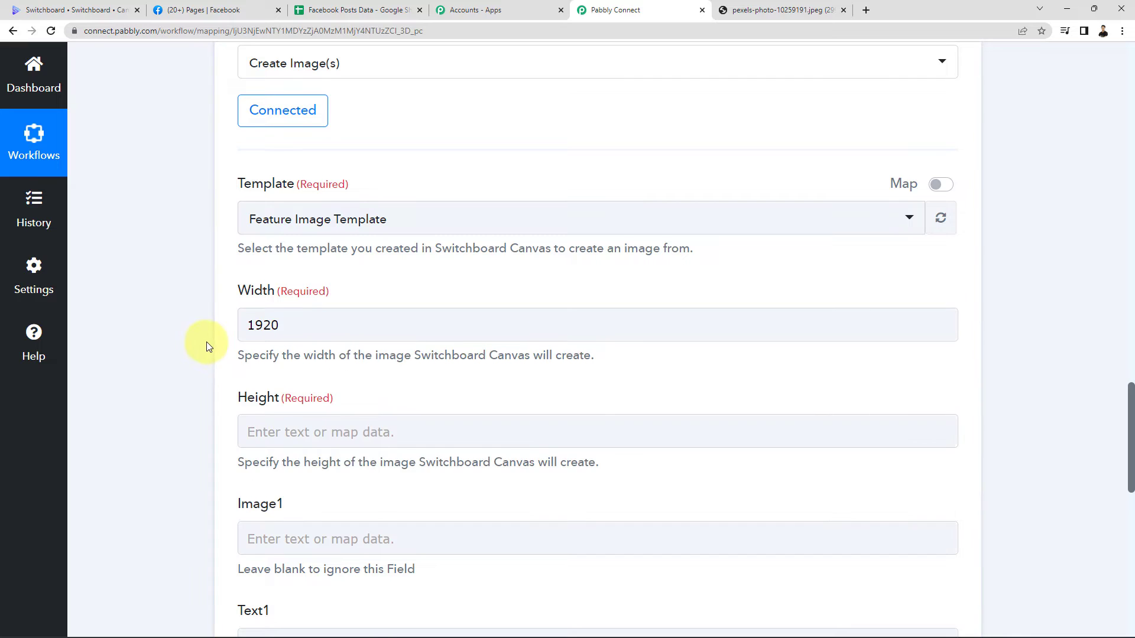
scroll(208, 343, down, 1)
click(292, 377)
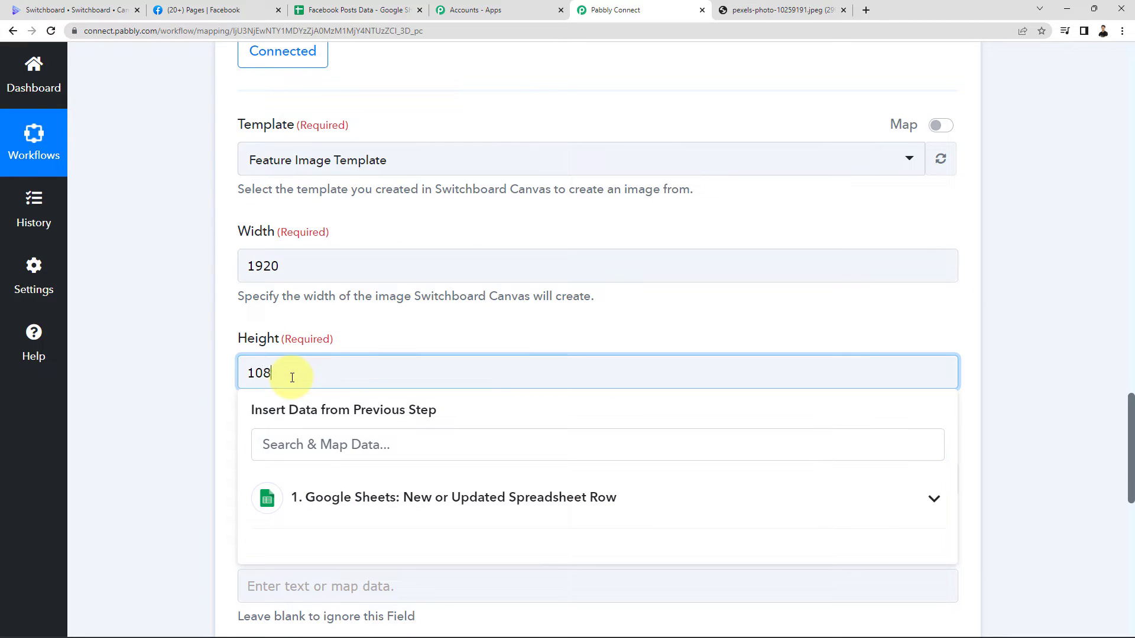
click(223, 385)
Compare the action's Image1 and Text1 fields with the template elements in Switchboard and the trigger's Image Link and Caption data in Pabbly Connect.
scroll(223, 385, down, 3)
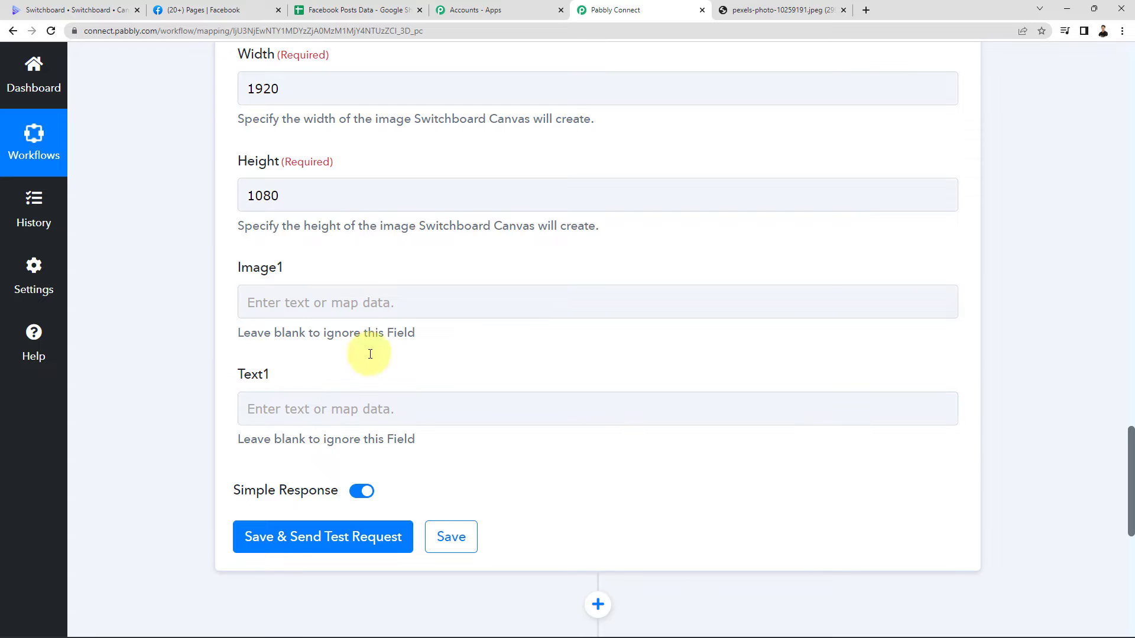
click(92, 9)
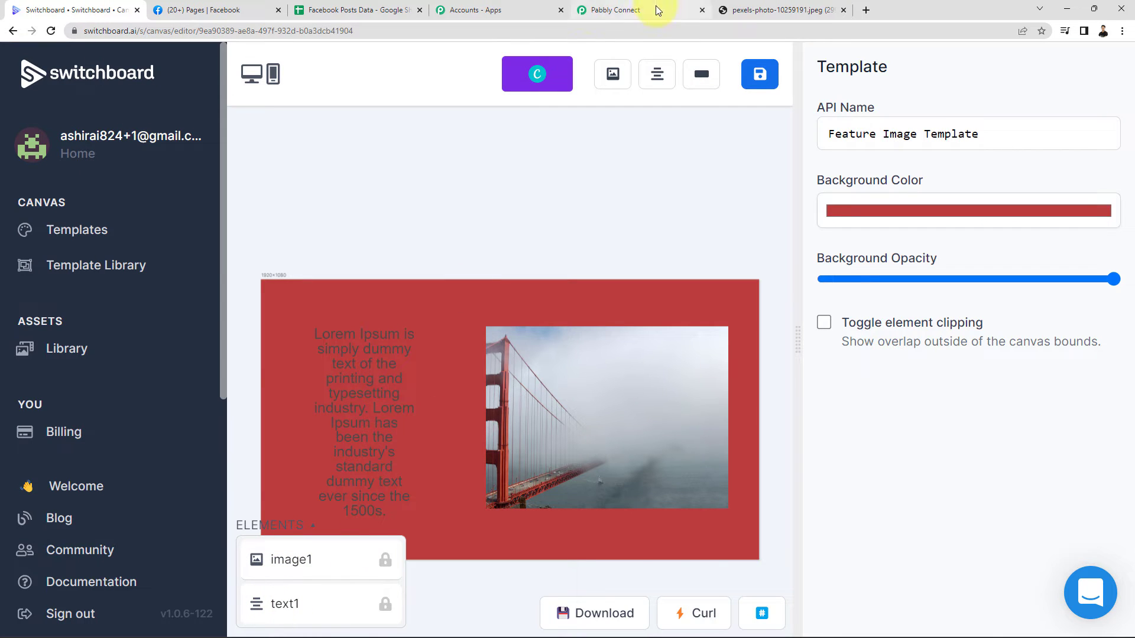
click(614, 9)
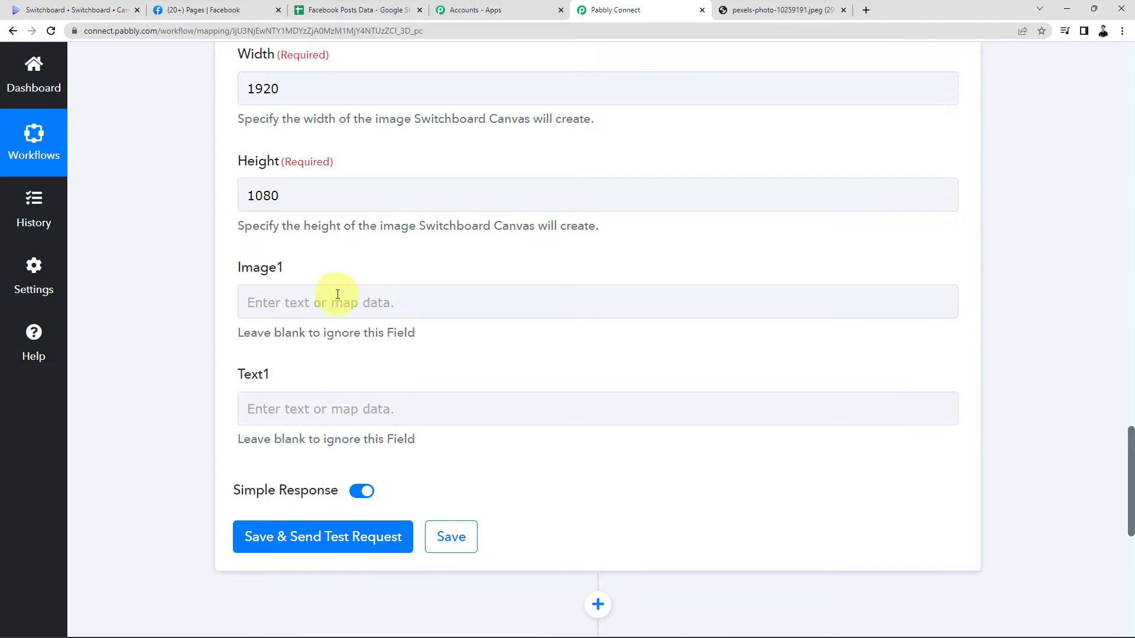
scroll(215, 270, up, 15)
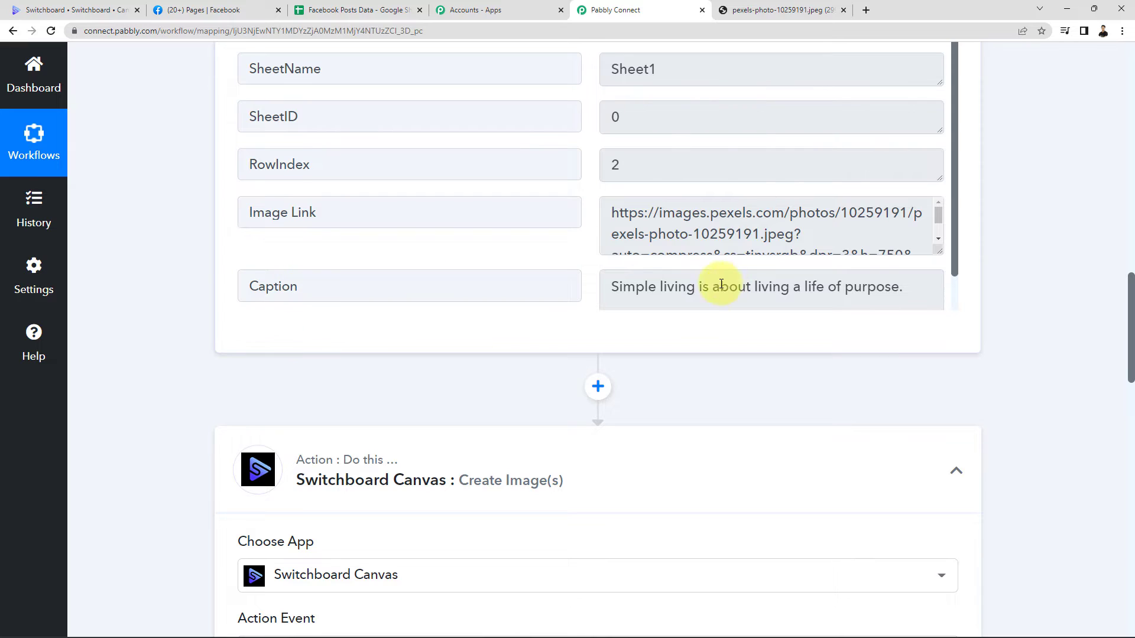
scroll(204, 351, down, 12)
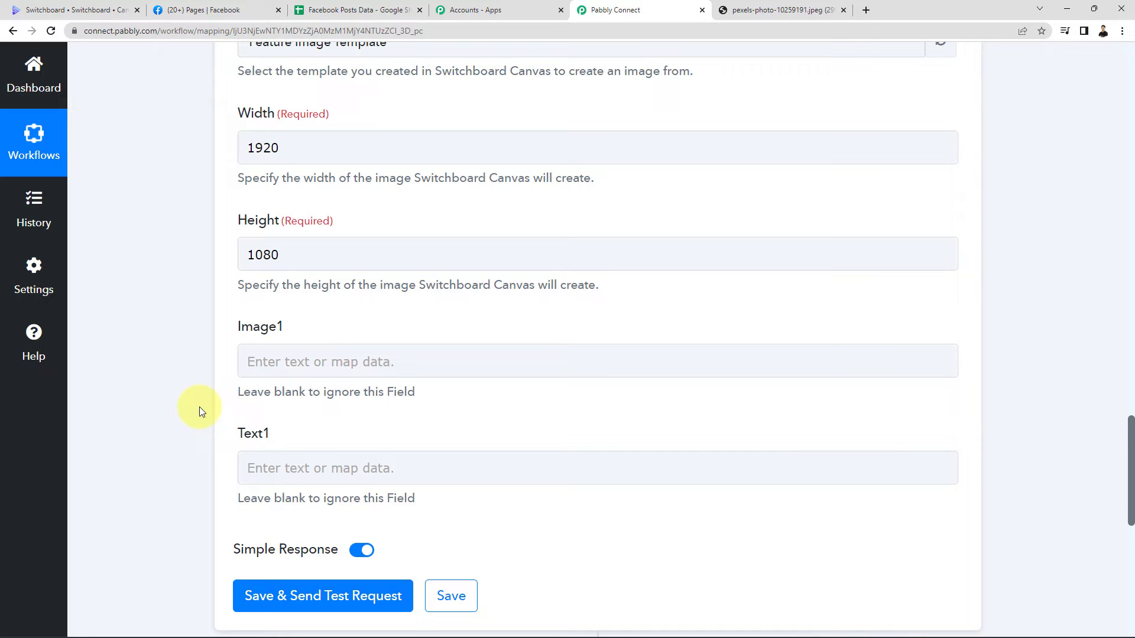
Map the Image Link value from the Google Sheets trigger to the Image1 field.
click(336, 364)
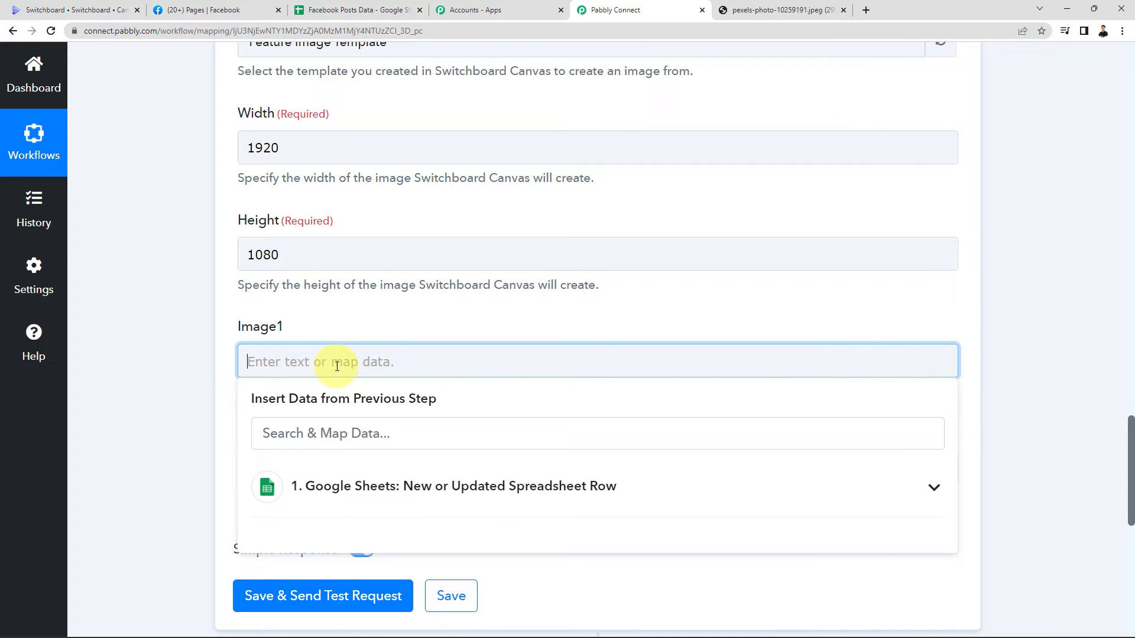
scroll(134, 365, down, 2)
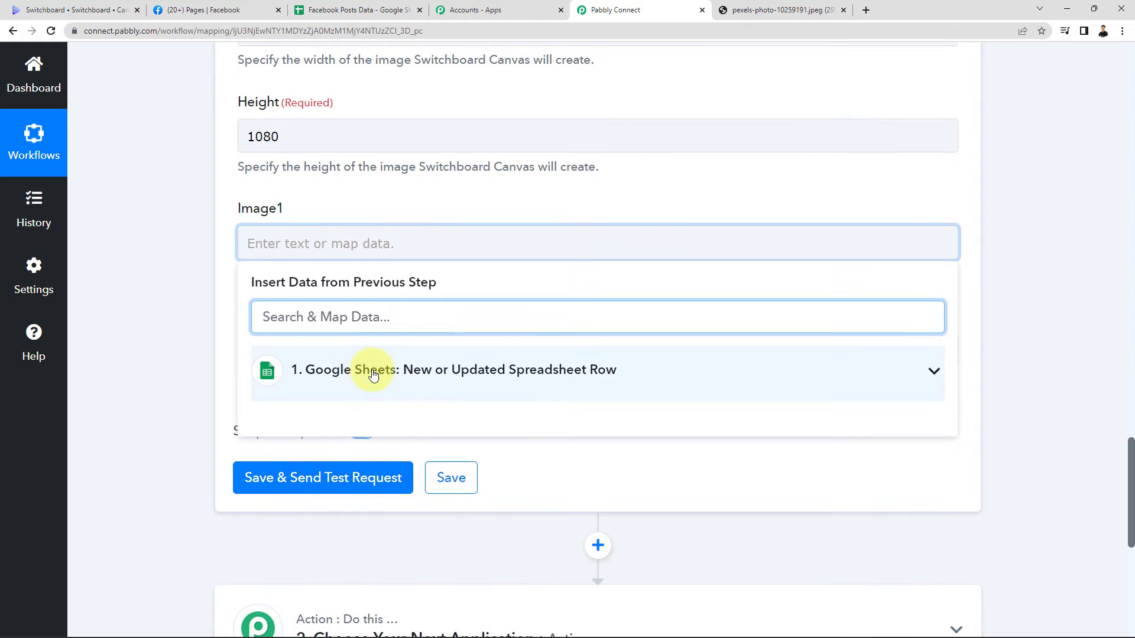
click(373, 371)
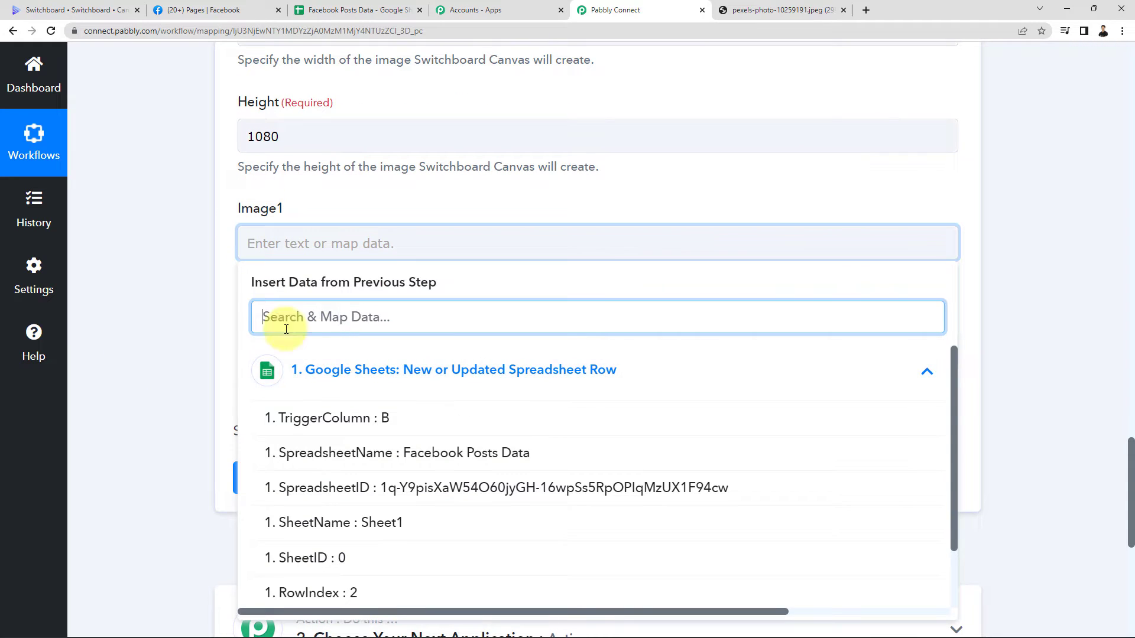
scroll(401, 538, down, 2)
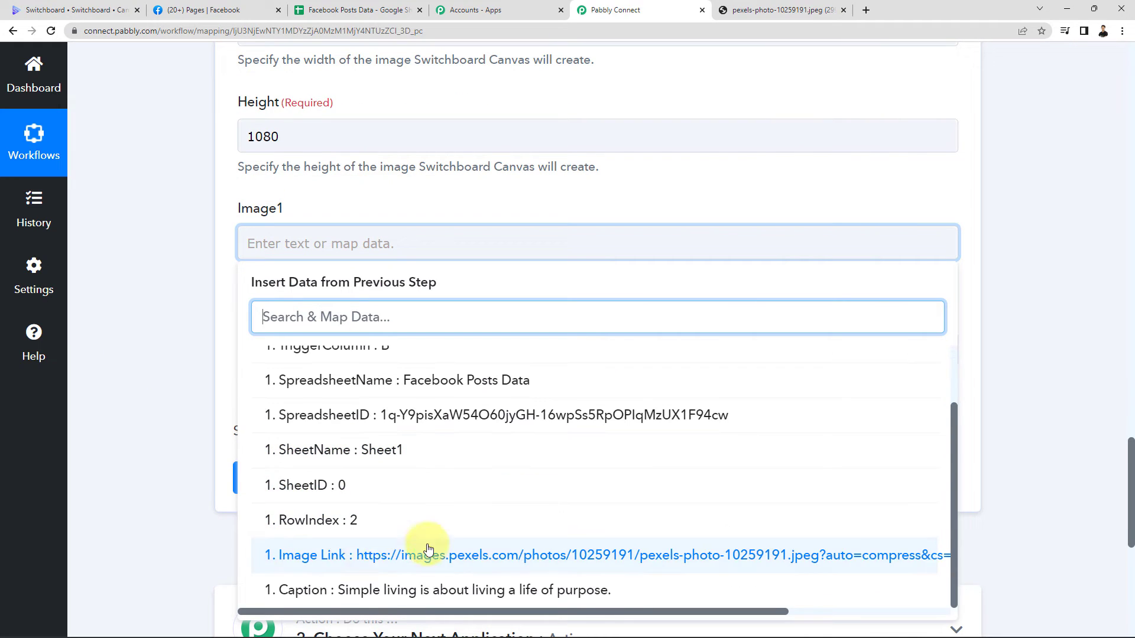
click(373, 559)
click(197, 285)
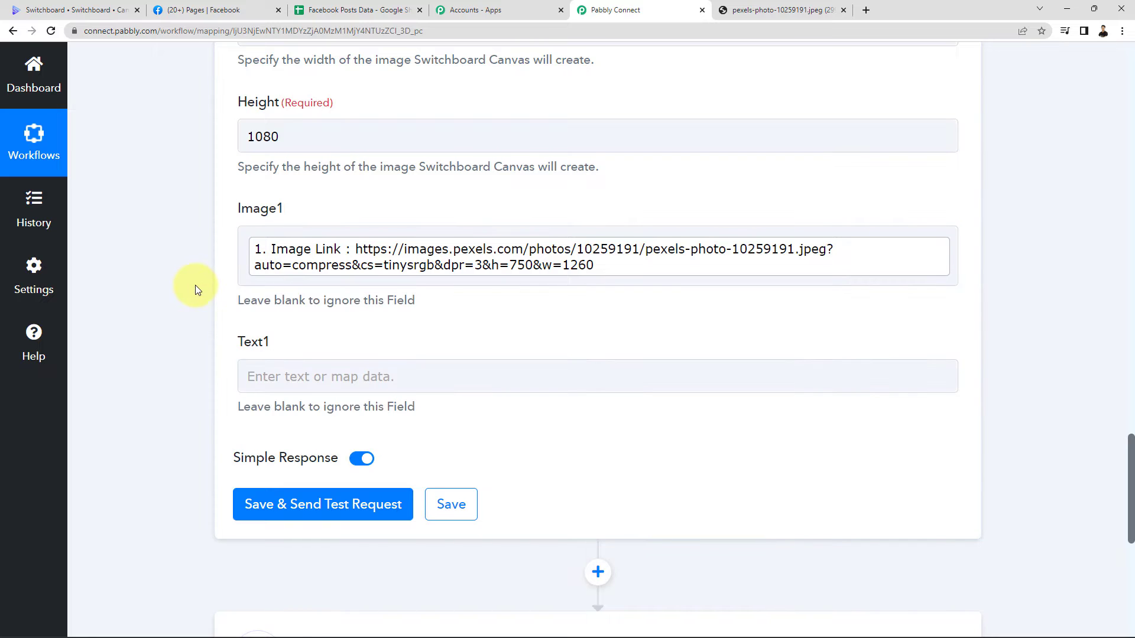
Map the Caption value from the Google Sheets trigger to the Text1 field.
scroll(230, 287, down, 2)
click(294, 256)
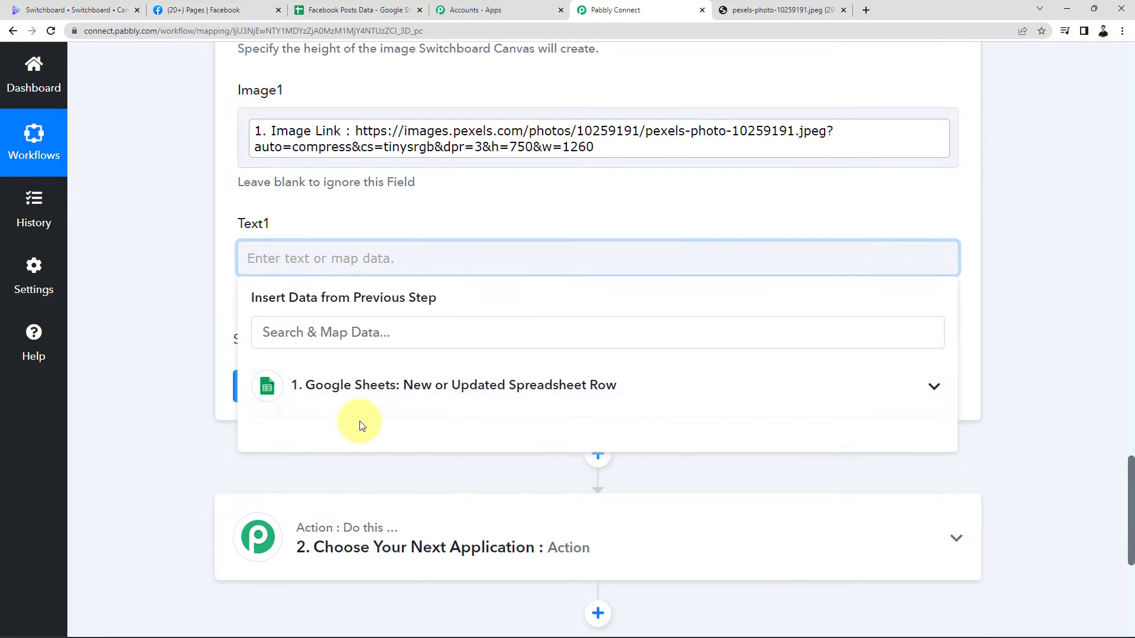
click(364, 395)
scroll(375, 505, down, 5)
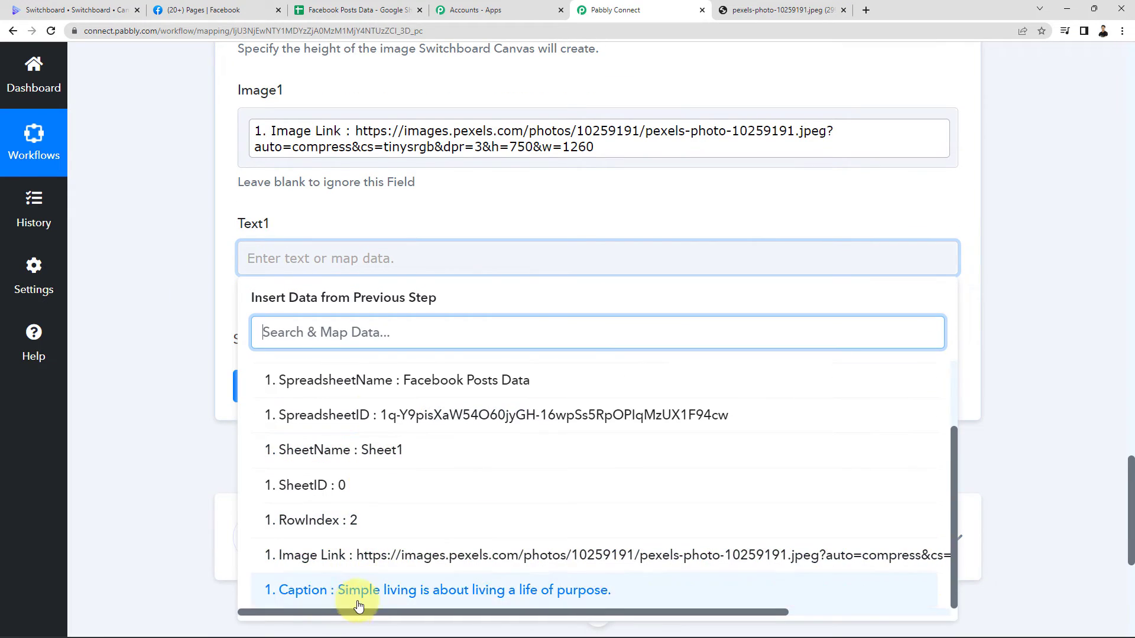
click(359, 606)
click(200, 286)
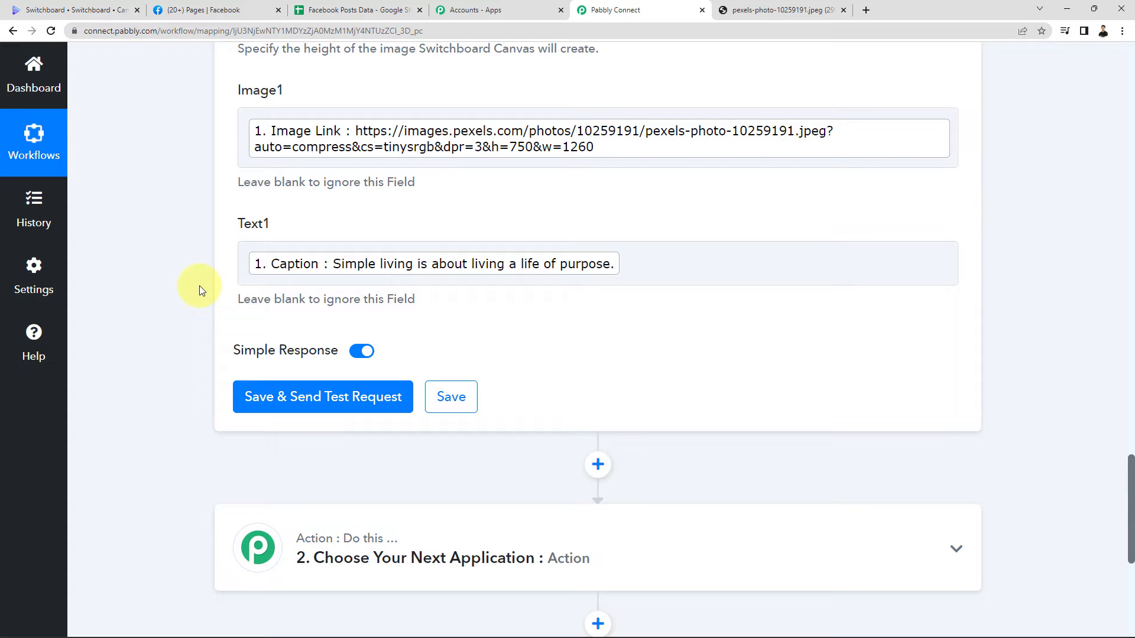
Switch to the Facebook Posts Data sheet in Google Sheets and examine the Caption and Image Link columns that feed the mapping.
click(366, 10)
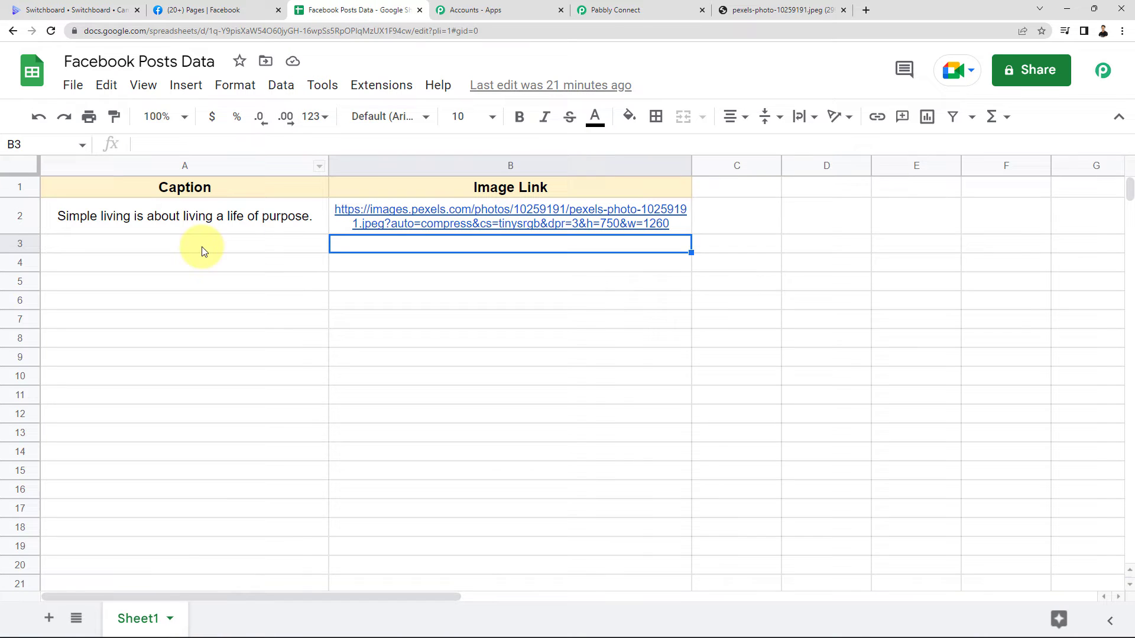
click(133, 251)
click(466, 253)
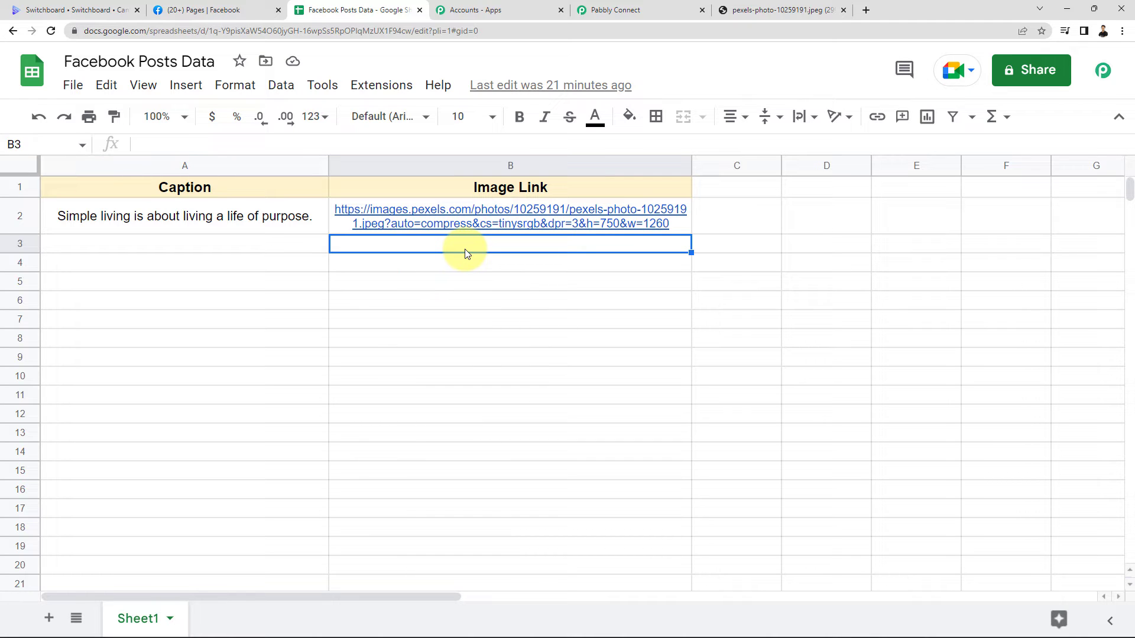
click(171, 214)
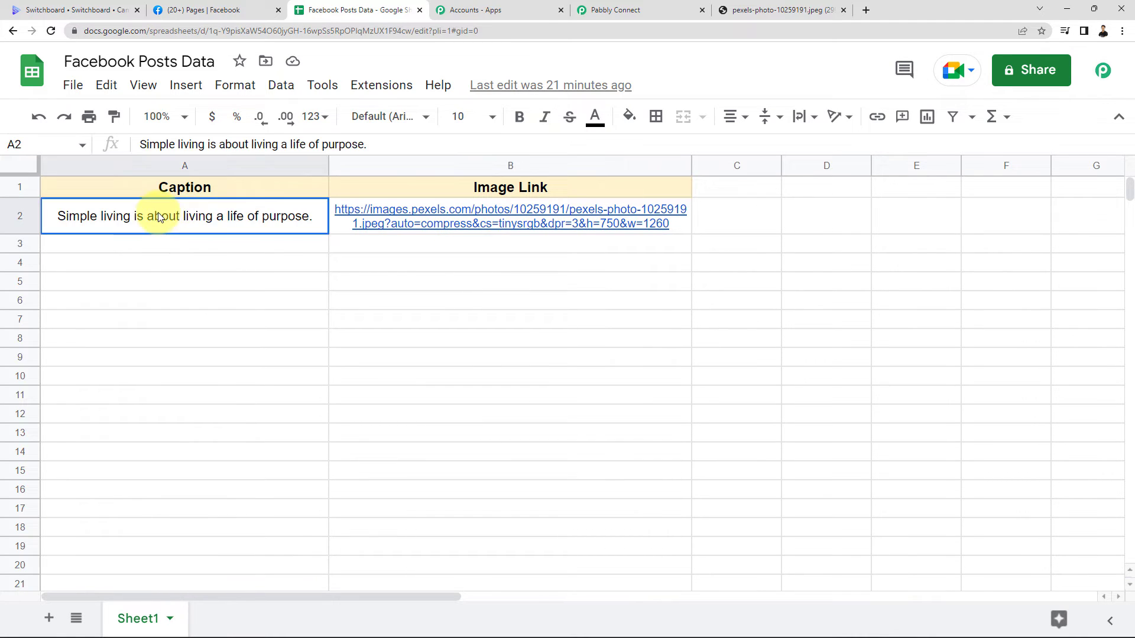
click(187, 243)
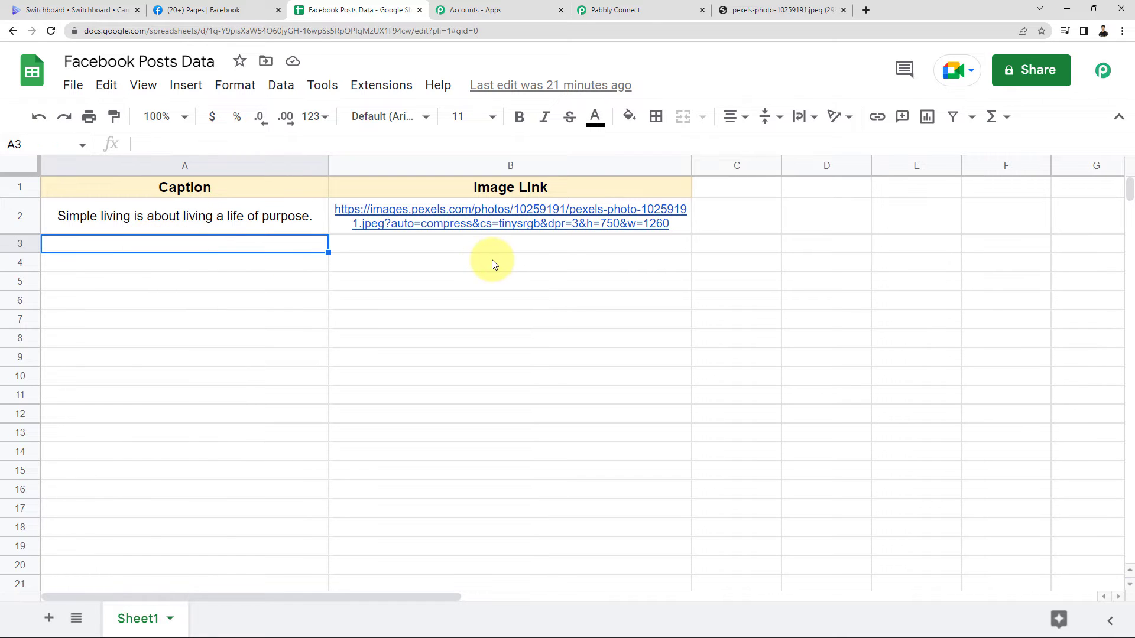
click(452, 248)
click(246, 249)
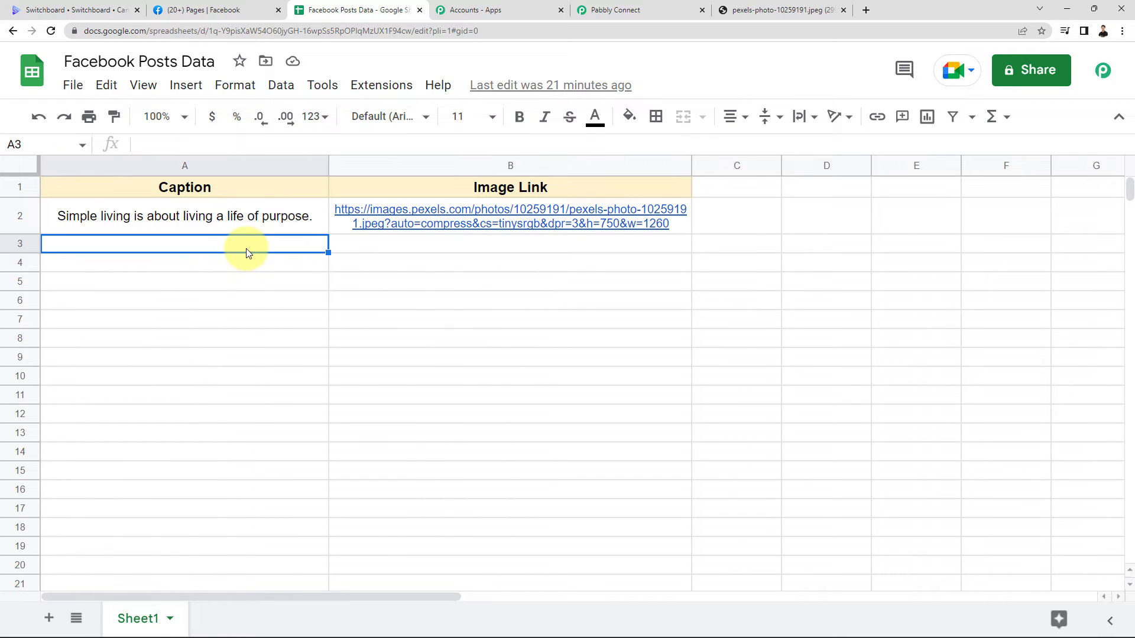
Return to Pabbly Connect, save the Create Image(s) action and send a test request.
click(624, 10)
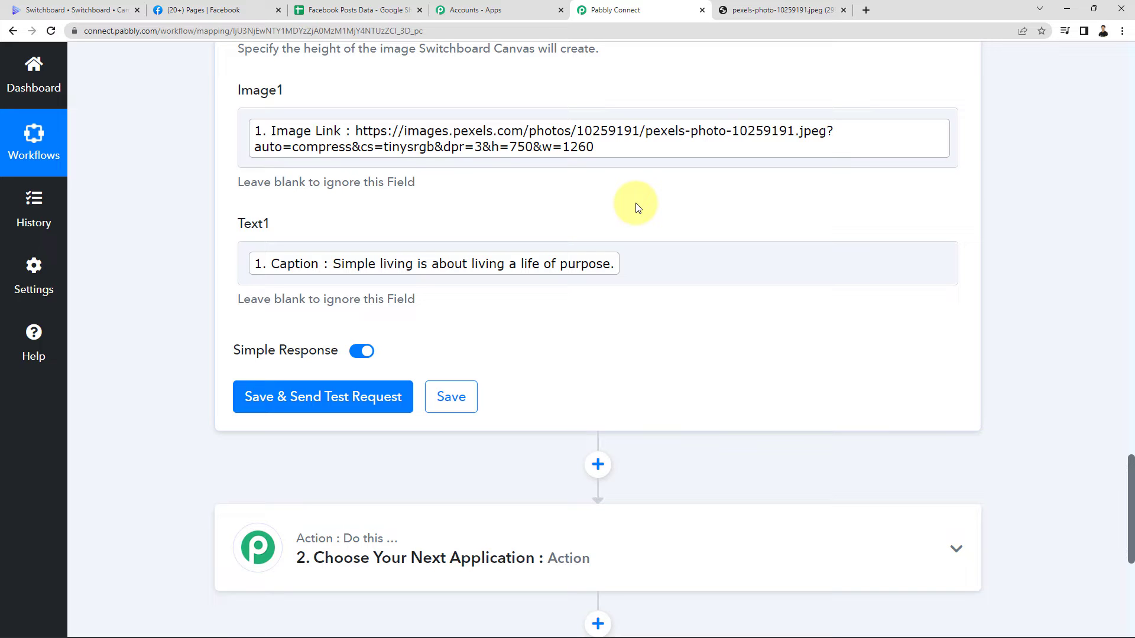
scroll(636, 207, down, 2)
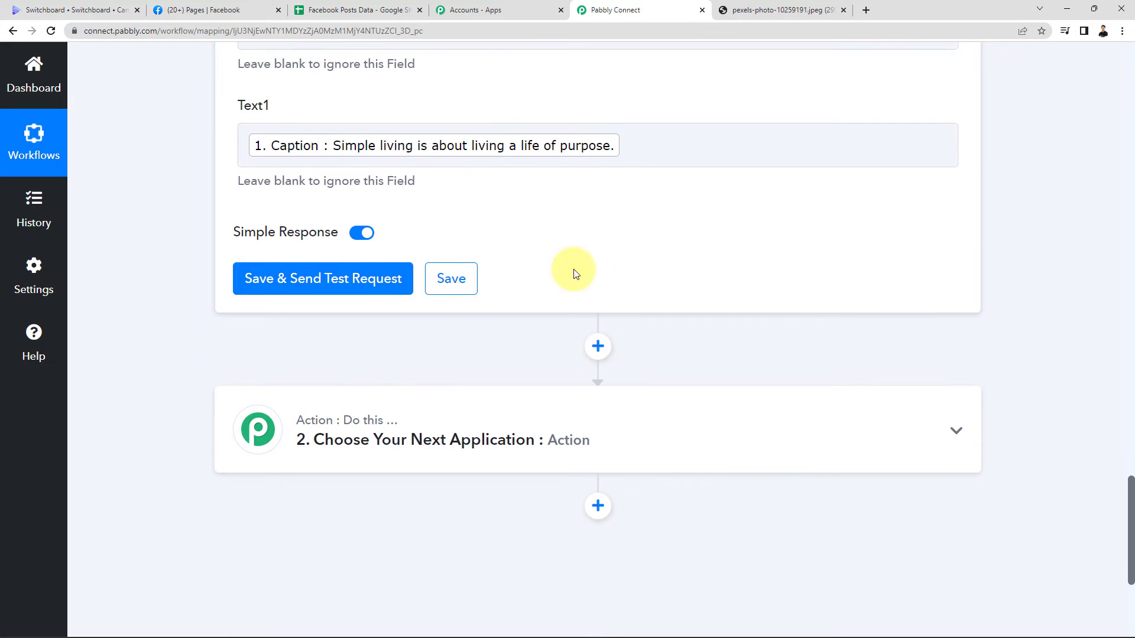
click(341, 285)
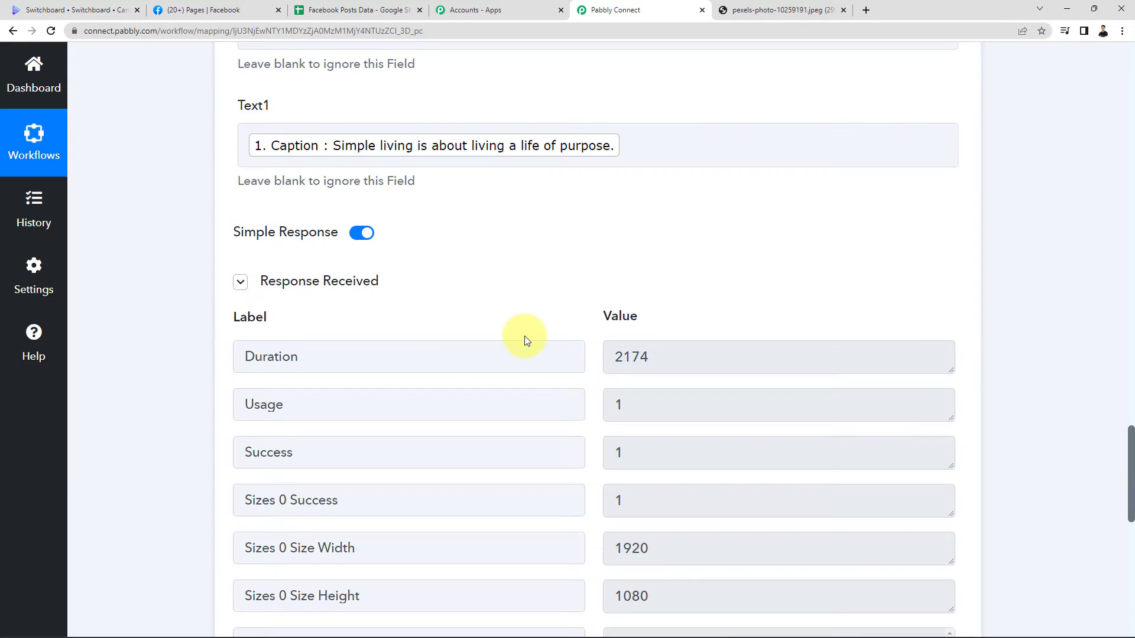
Copy the Sizes 0 Url value from the response and open the generated image in a new browser tab.
scroll(170, 347, down, 4)
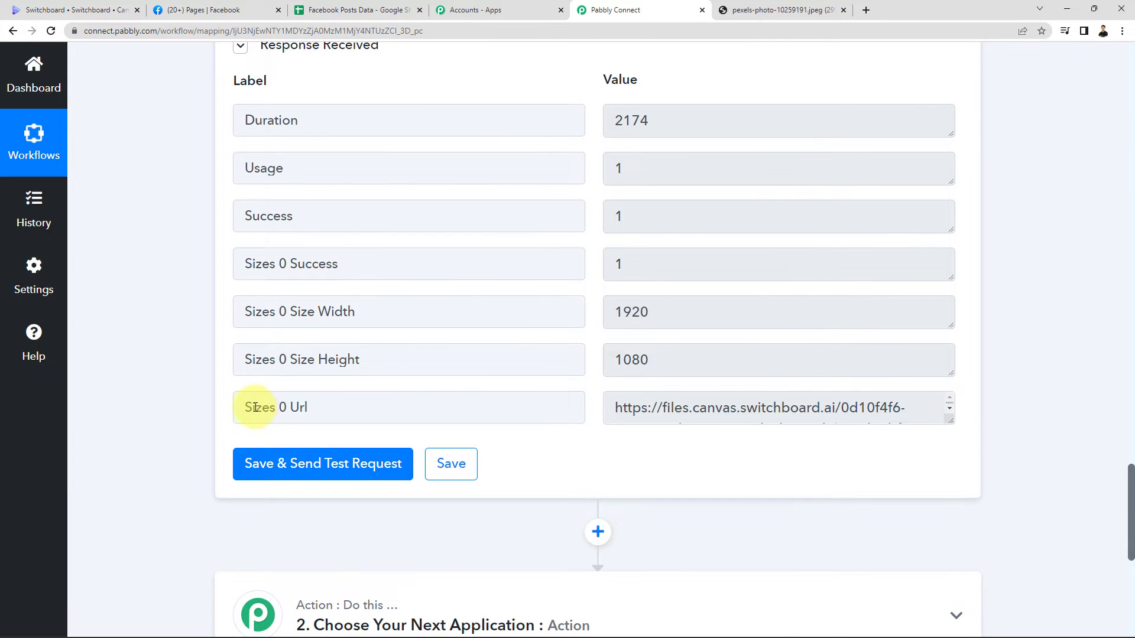
drag(246, 407, 481, 405)
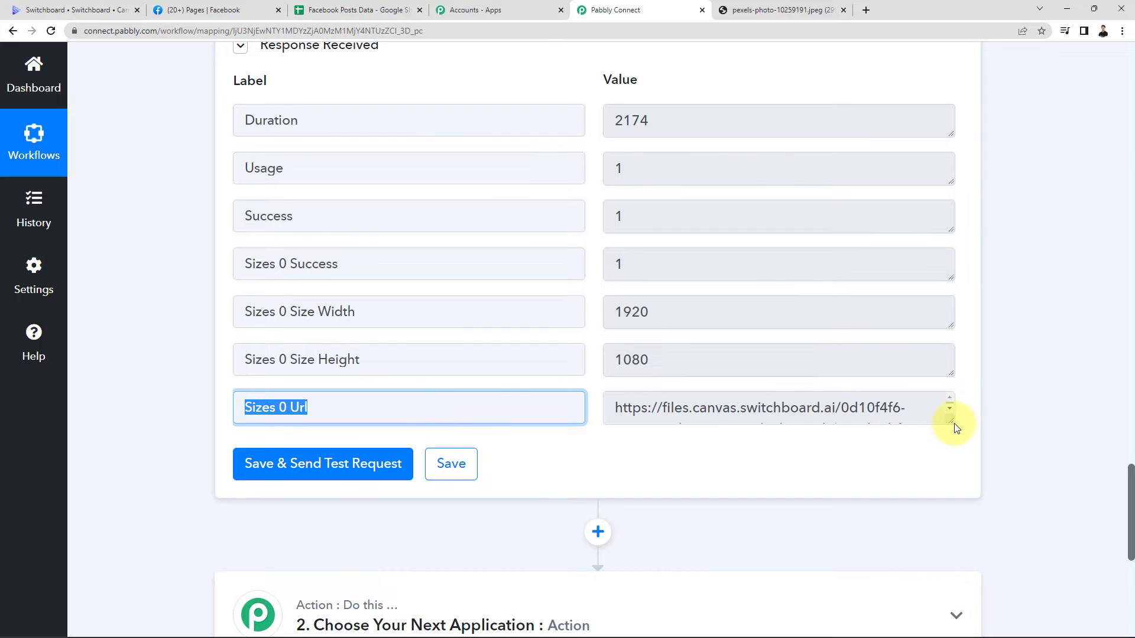
drag(956, 428, 949, 467)
click(814, 423)
key(ctrl+a)
key(ctrl+c)
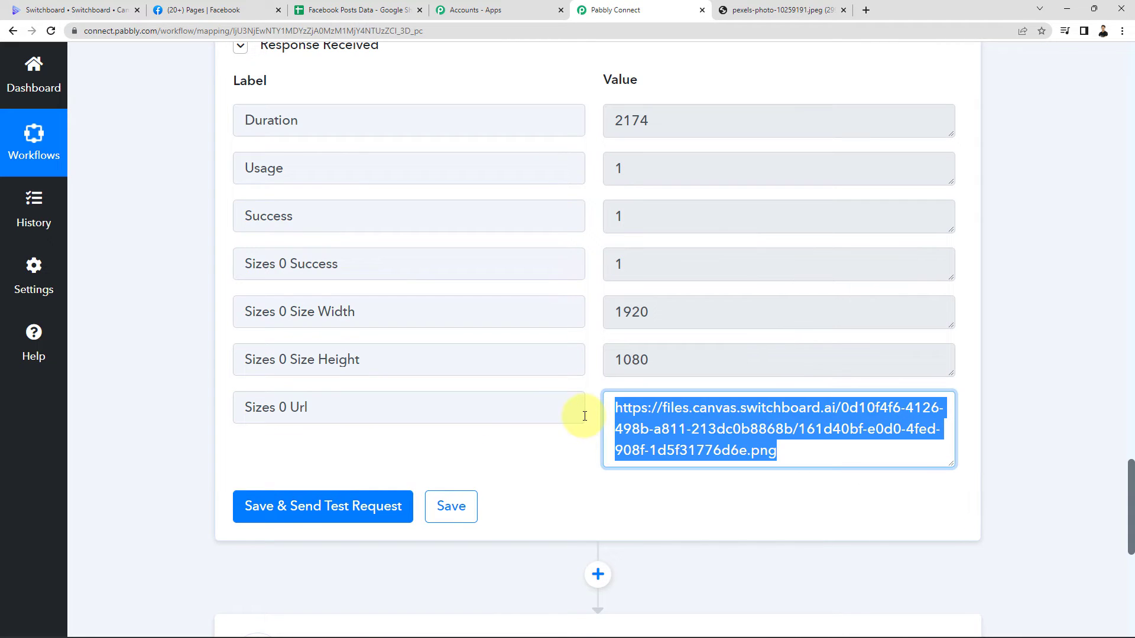
click(866, 9)
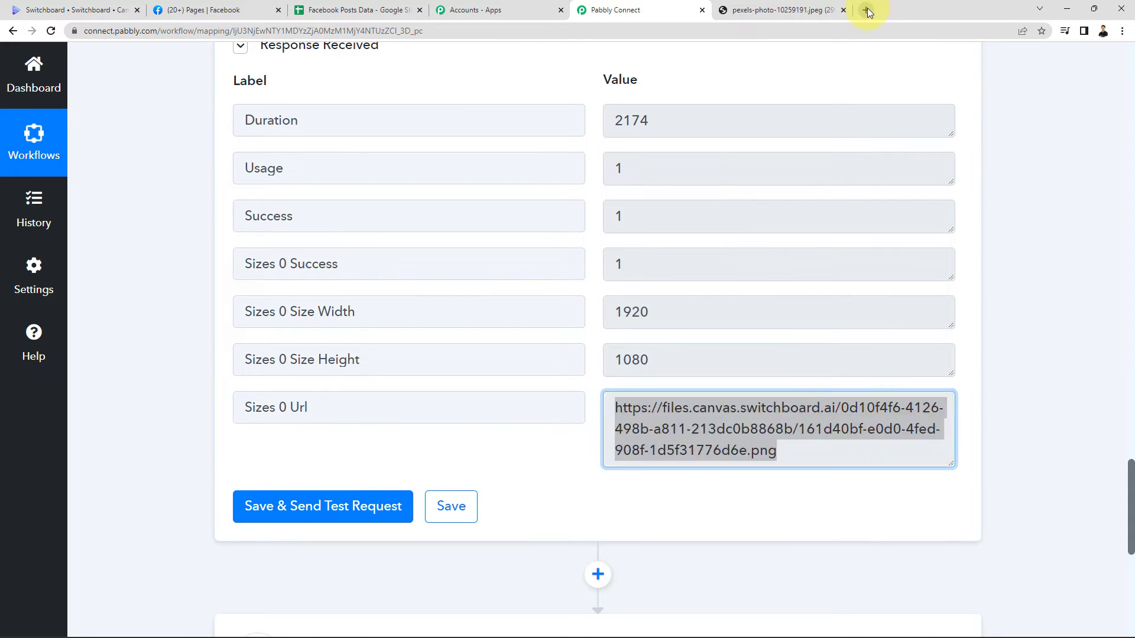
key(ctrl+v)
key(Return)
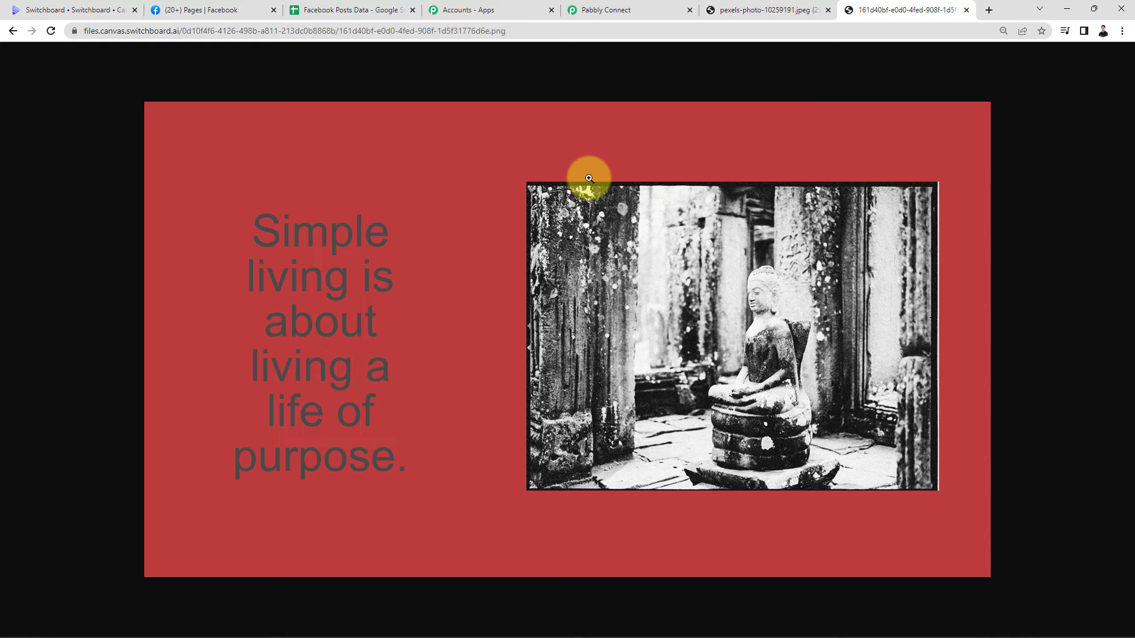
Switch back to Pabbly Connect and set the next action to Facebook Pages with the Create Page Photo event.
click(601, 8)
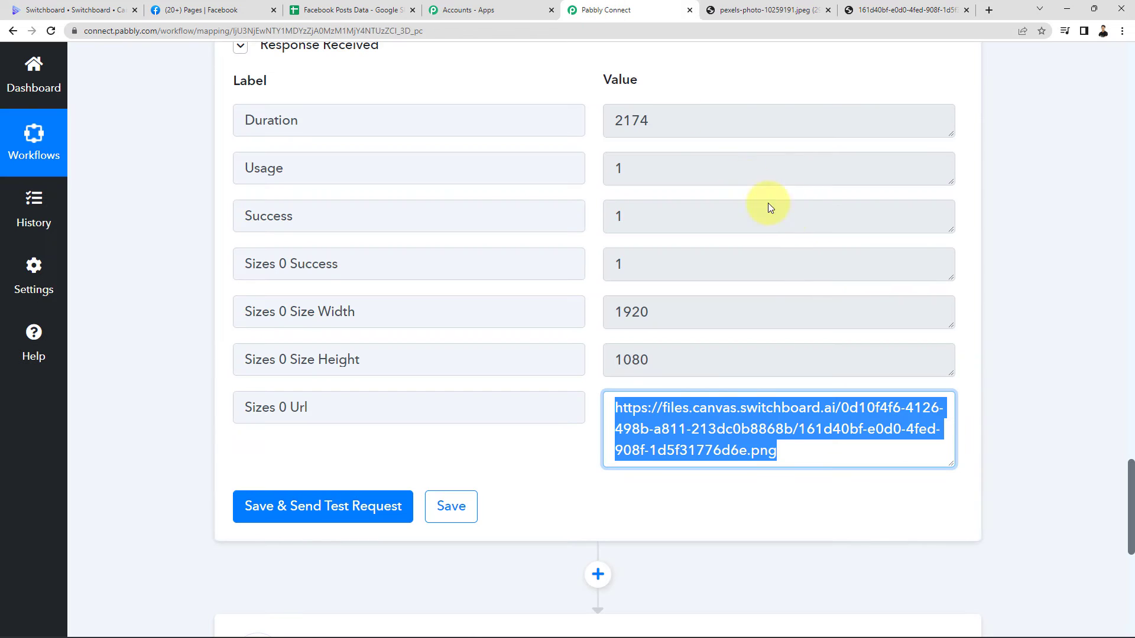
scroll(1026, 291, down, 5)
click(446, 346)
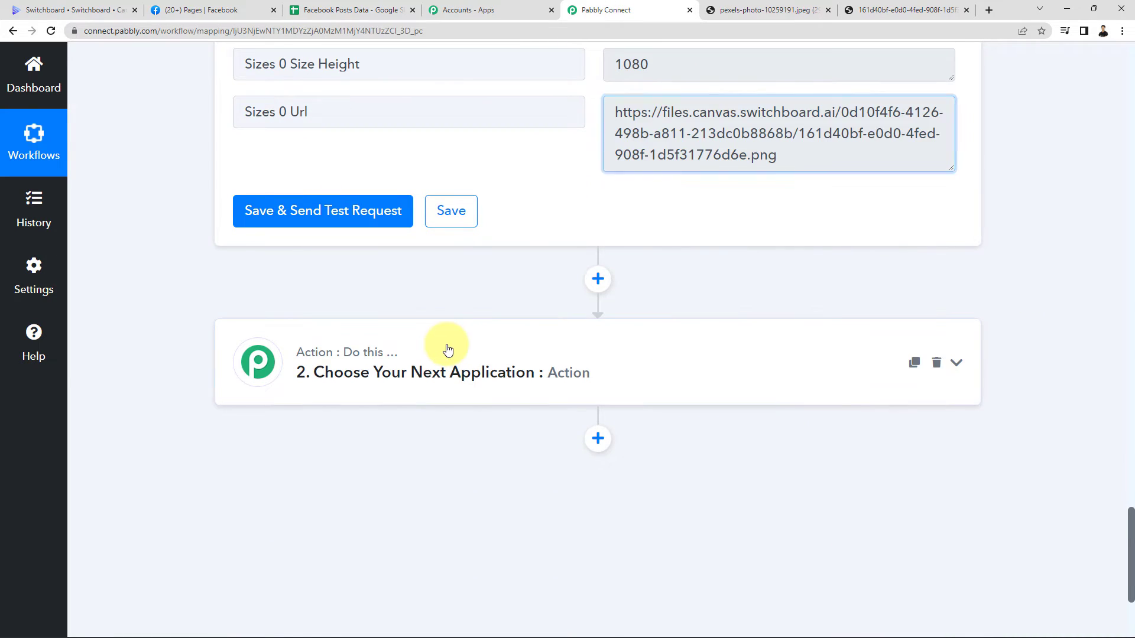
click(290, 467)
text(Face)
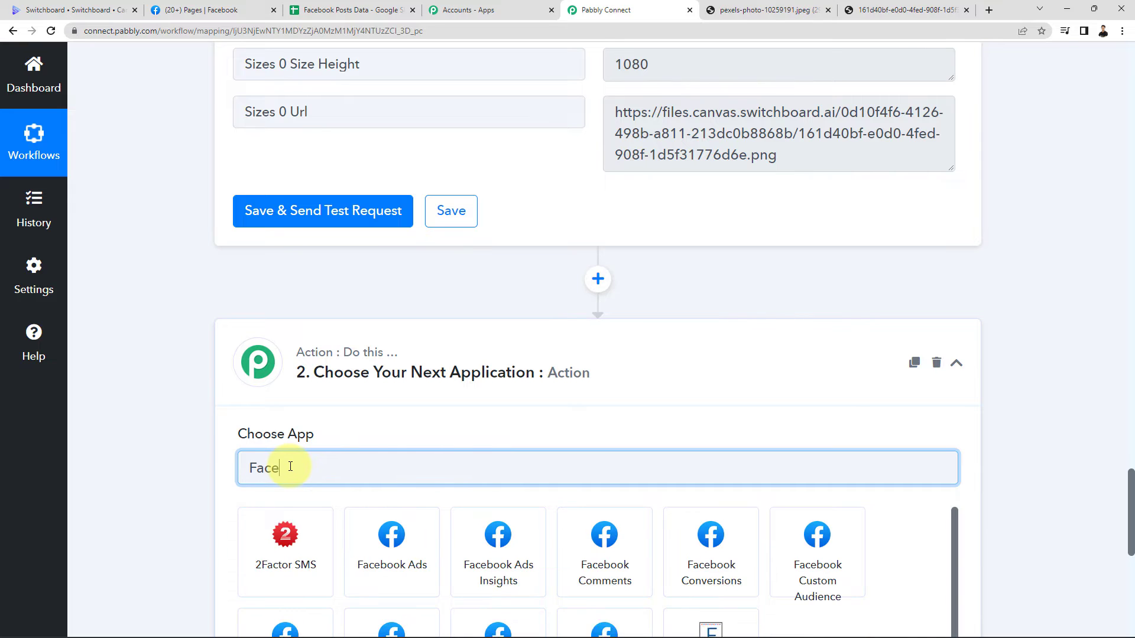
scroll(283, 464, down, 2)
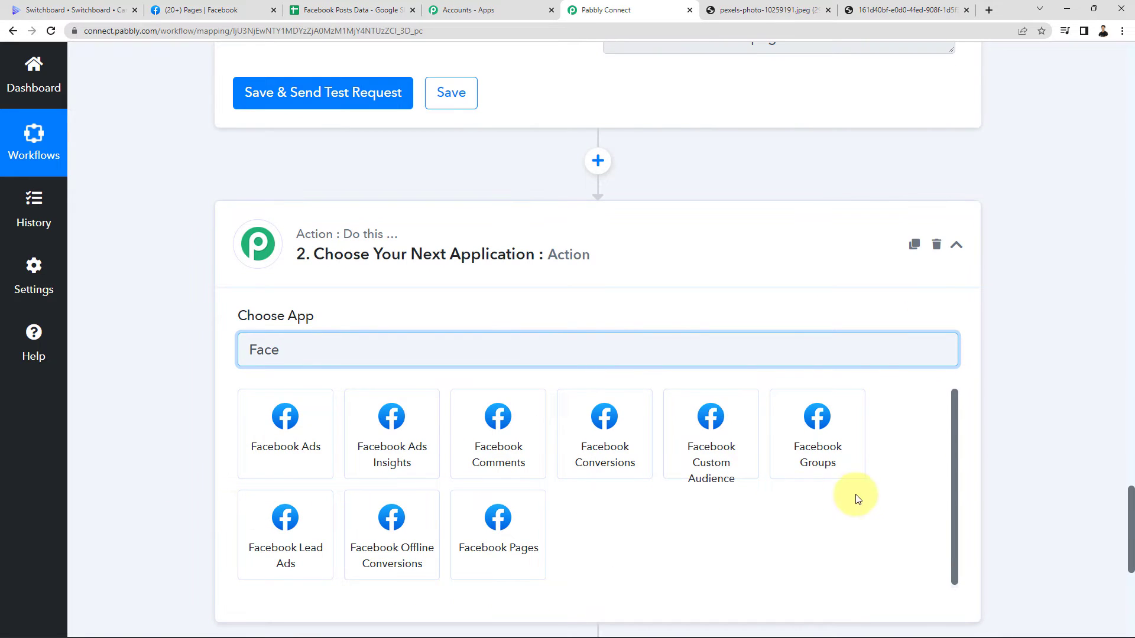
click(462, 558)
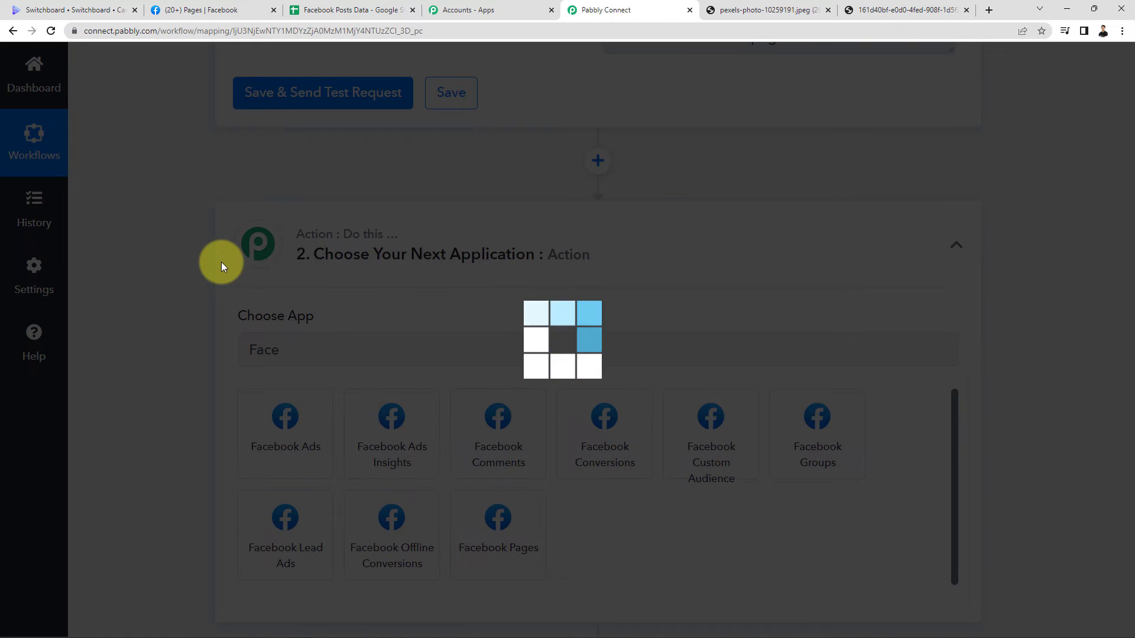
scroll(195, 257, down, 2)
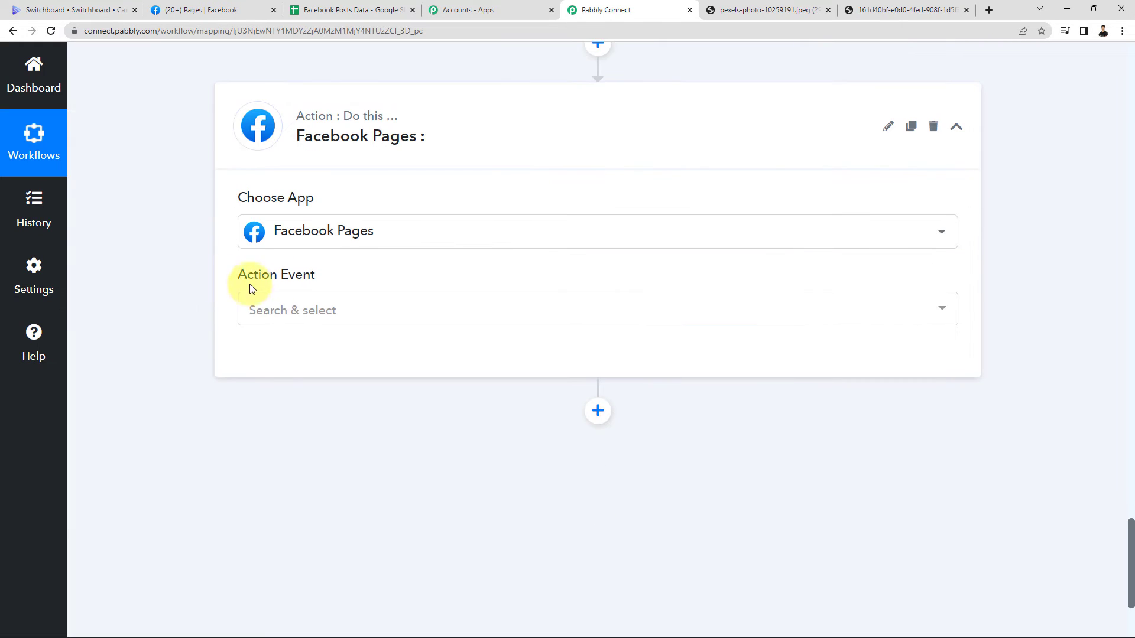
click(281, 312)
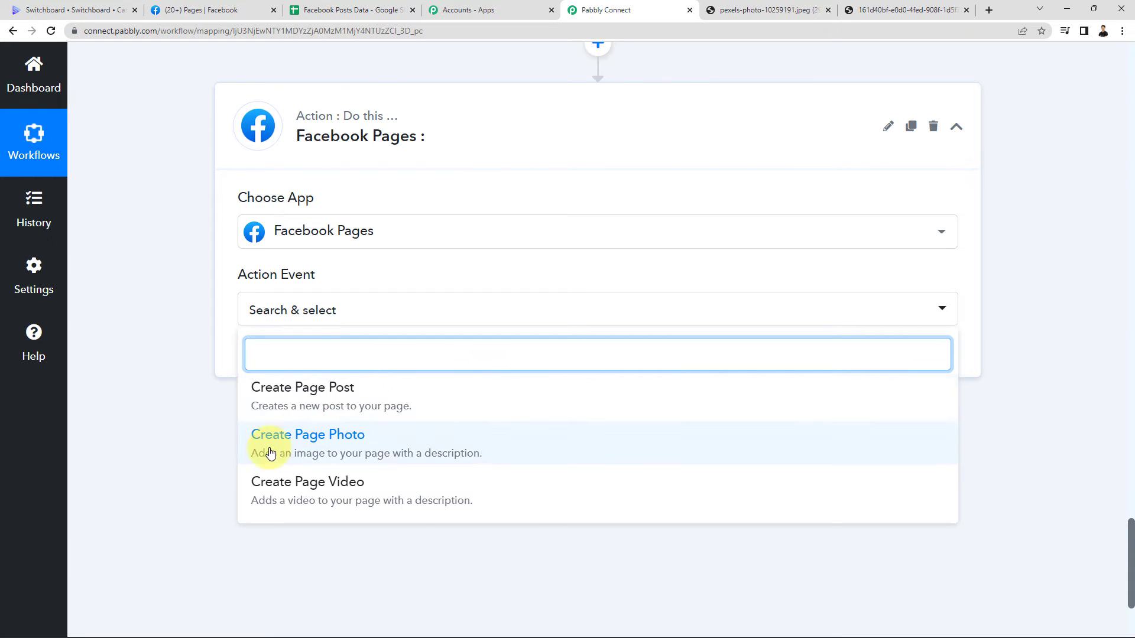
click(333, 440)
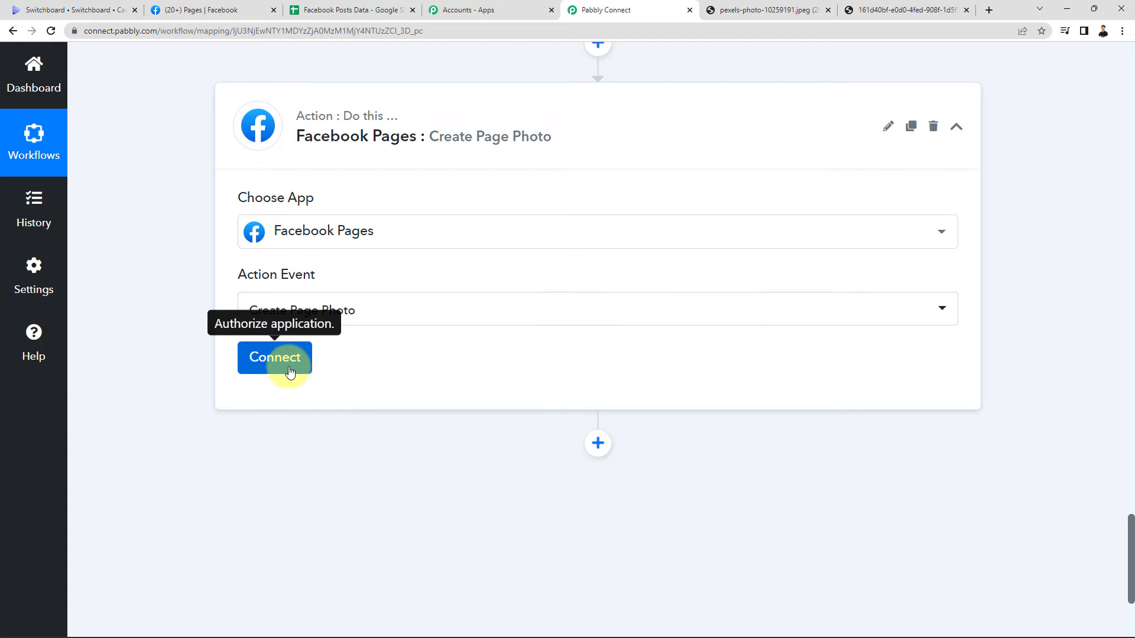
Add a new Facebook Pages connection for the Create Page Photo action and authorize it through the Facebook login.
click(274, 357)
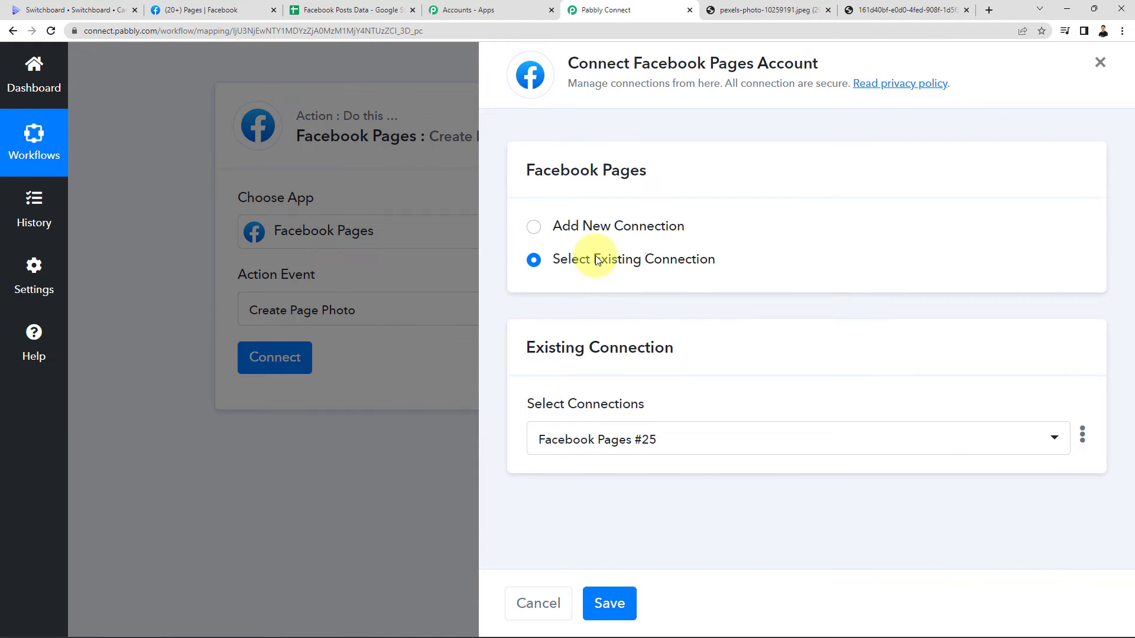
click(603, 226)
click(590, 413)
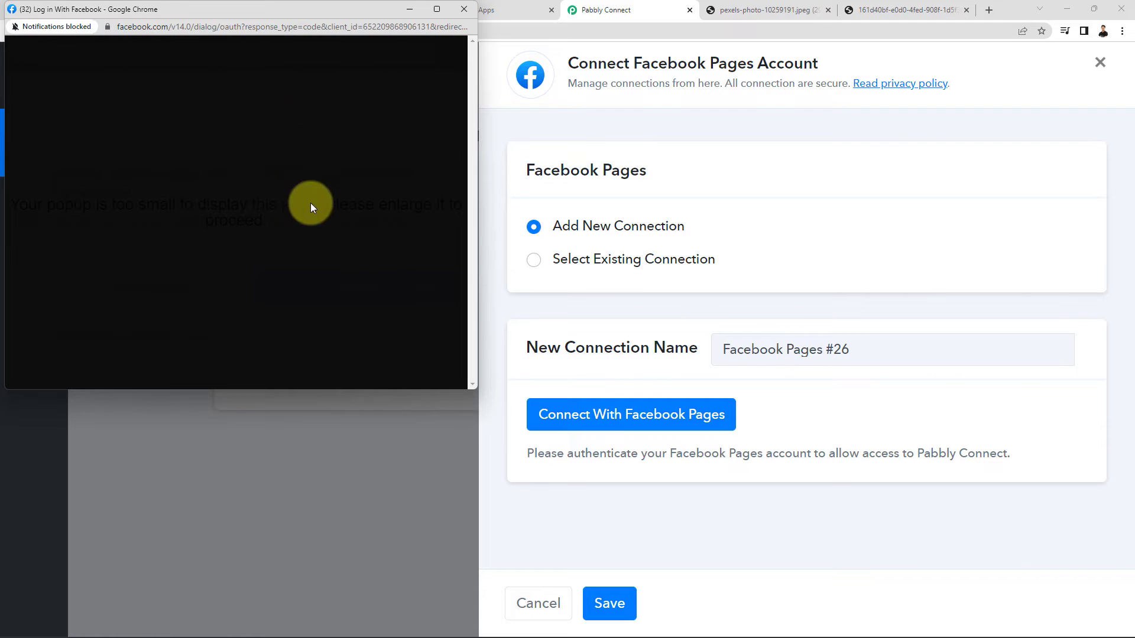
click(215, 9)
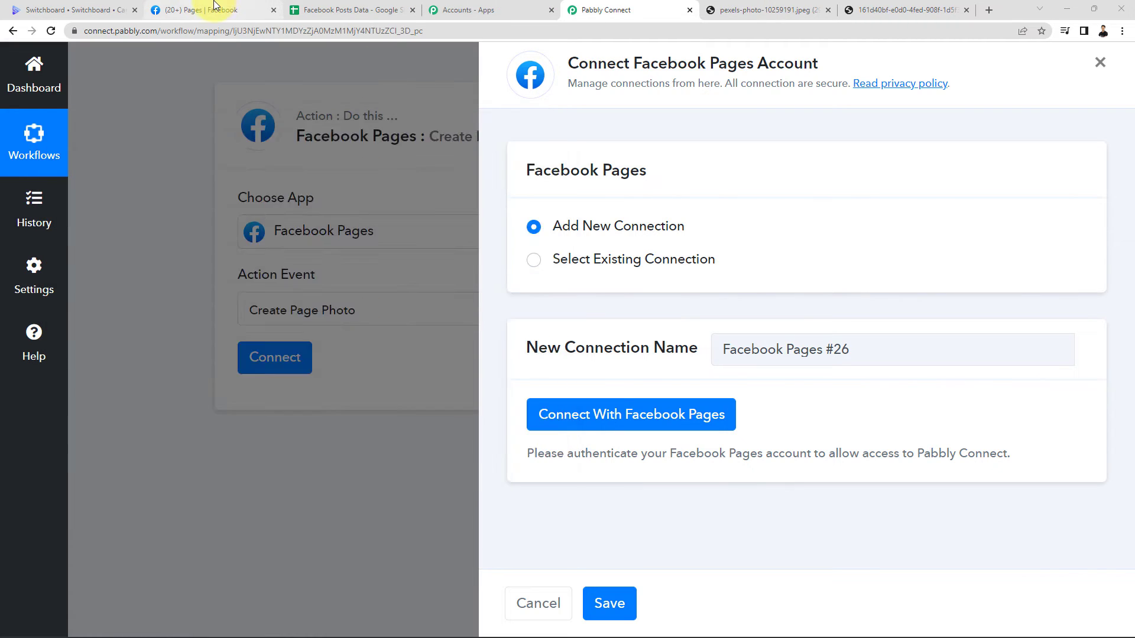
click(598, 10)
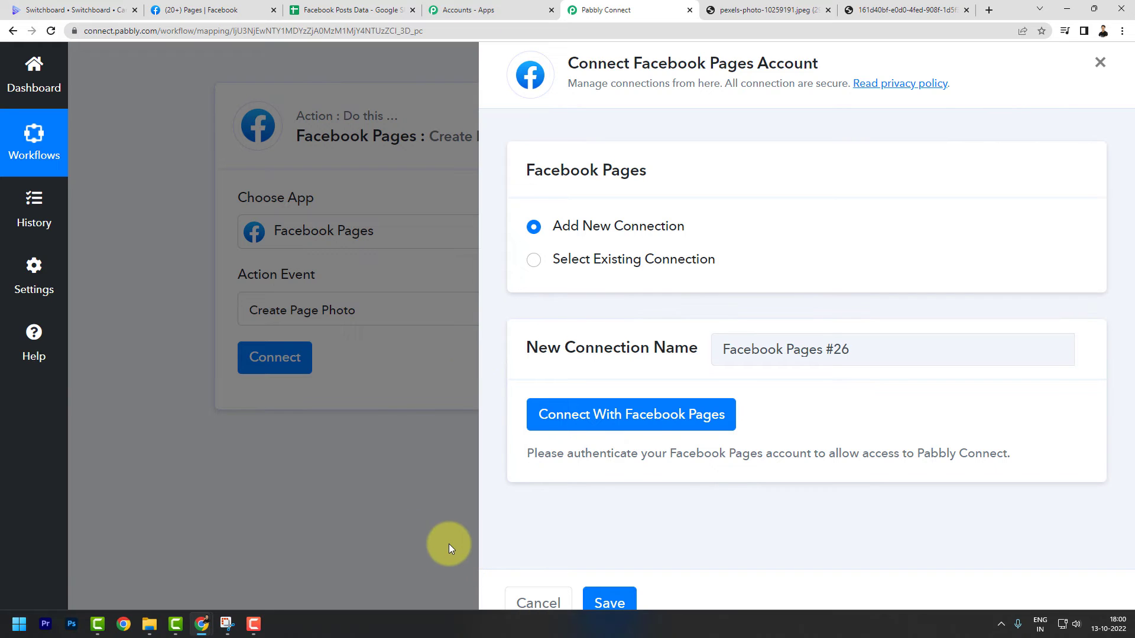
click(633, 436)
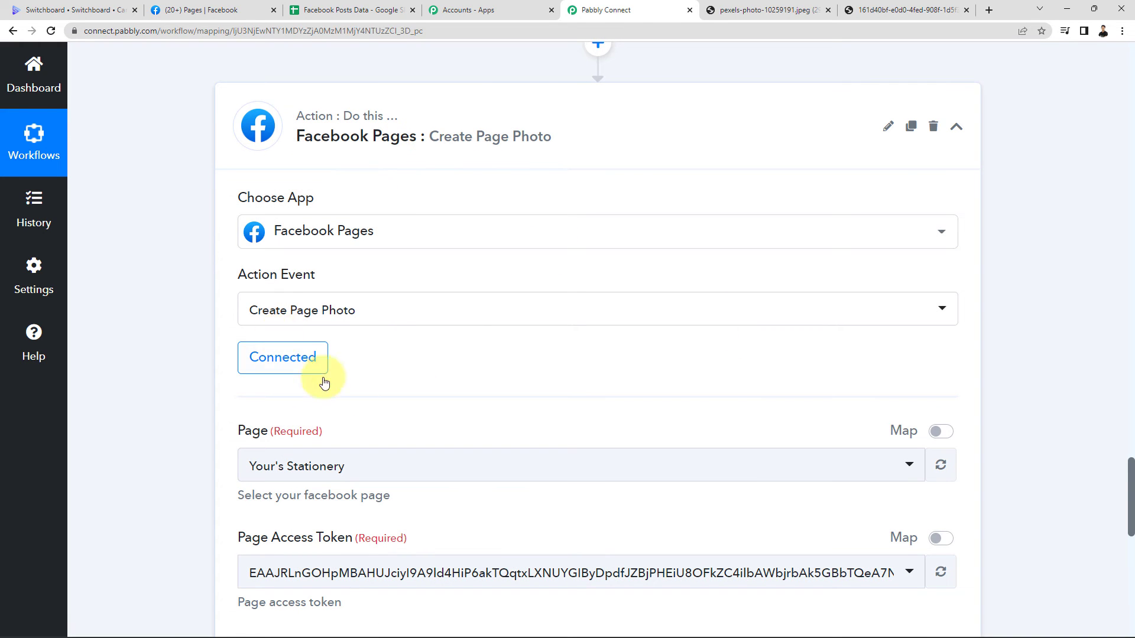
Bring up the action's page choices, switch to Facebook and open the Honest Tech Review page to examine its posts.
scroll(349, 383, down, 3)
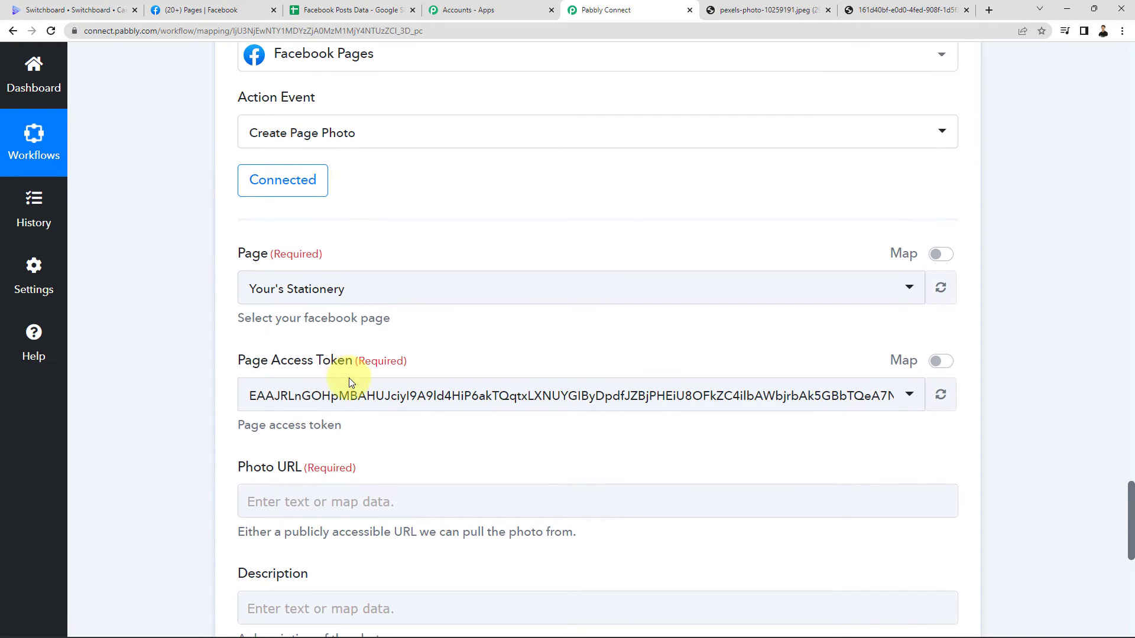
click(294, 294)
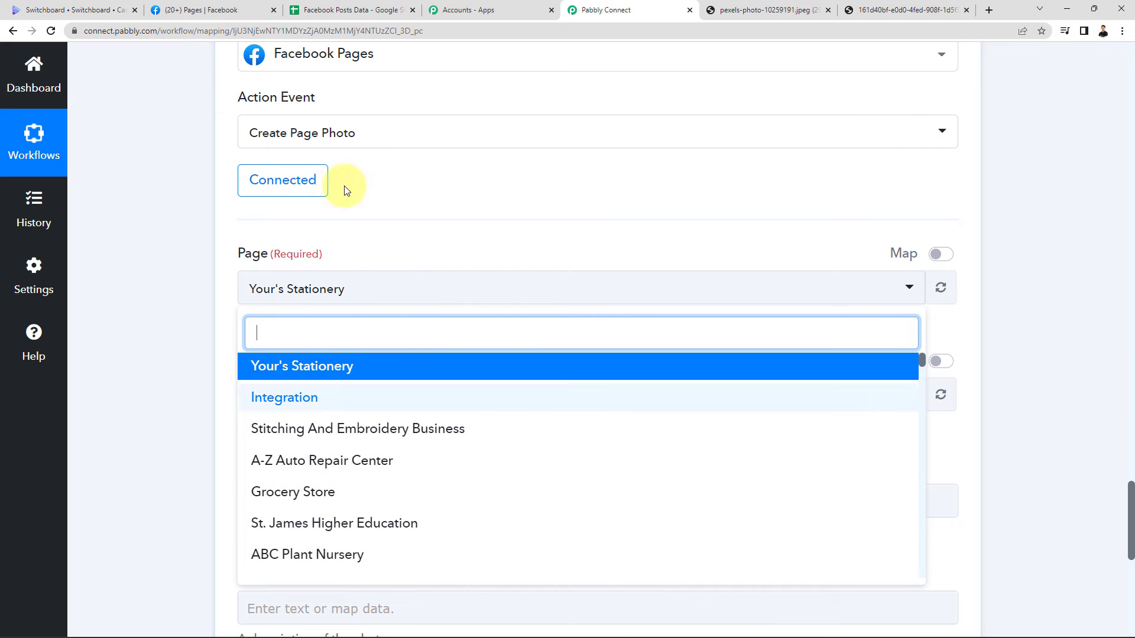
click(219, 10)
scroll(576, 303, down, 3)
scroll(577, 302, down, 2)
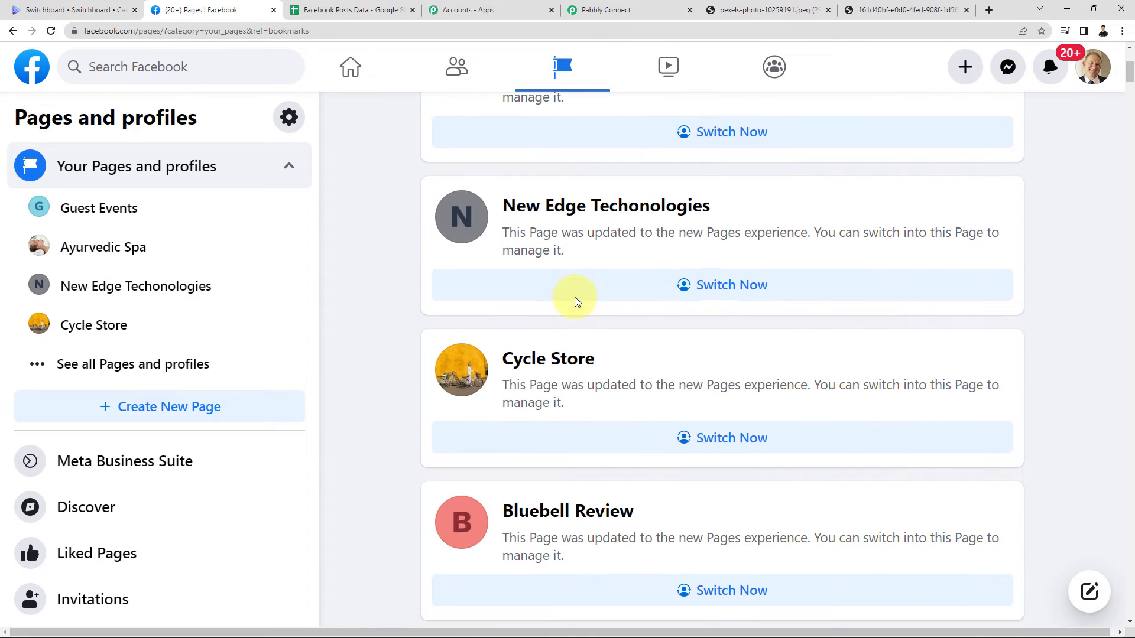
scroll(380, 354, down, 8)
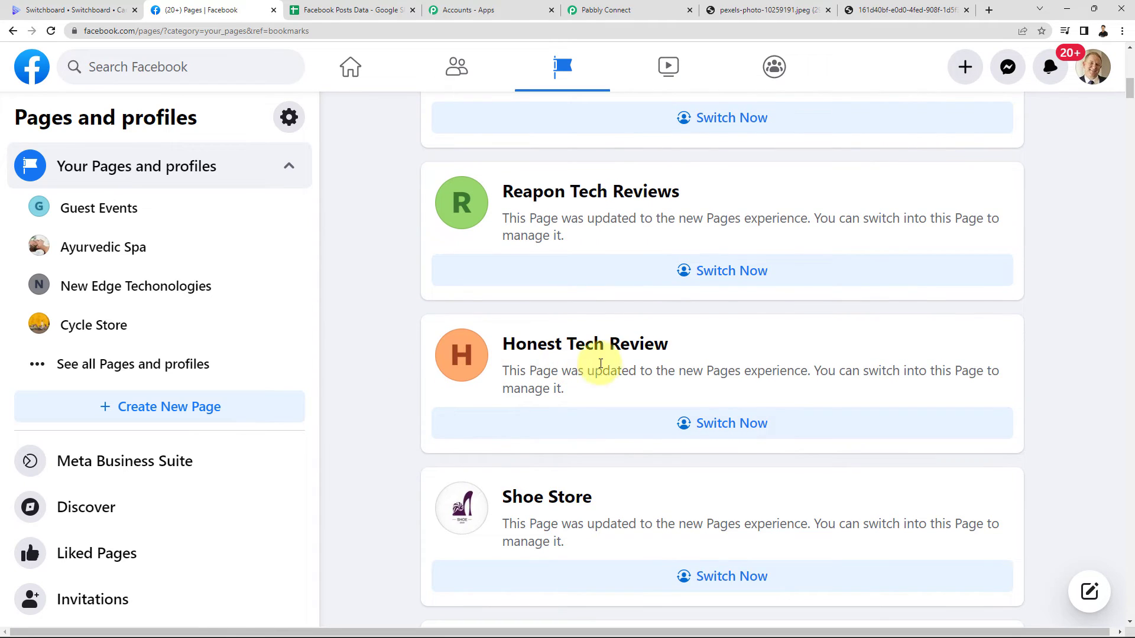
click(646, 349)
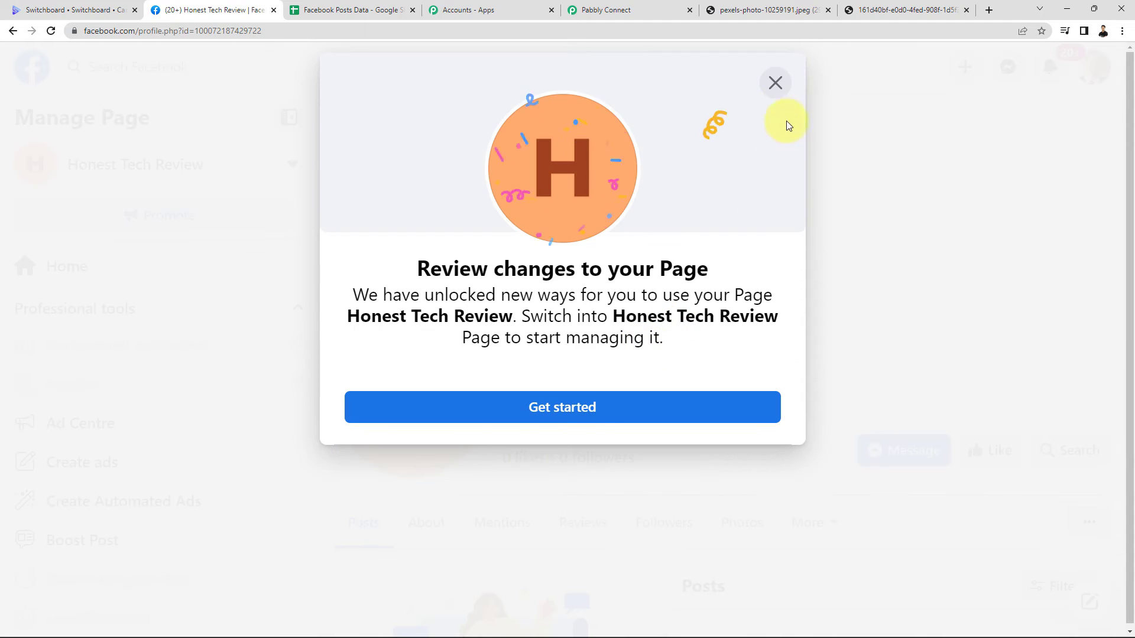
click(775, 83)
scroll(730, 284, down, 9)
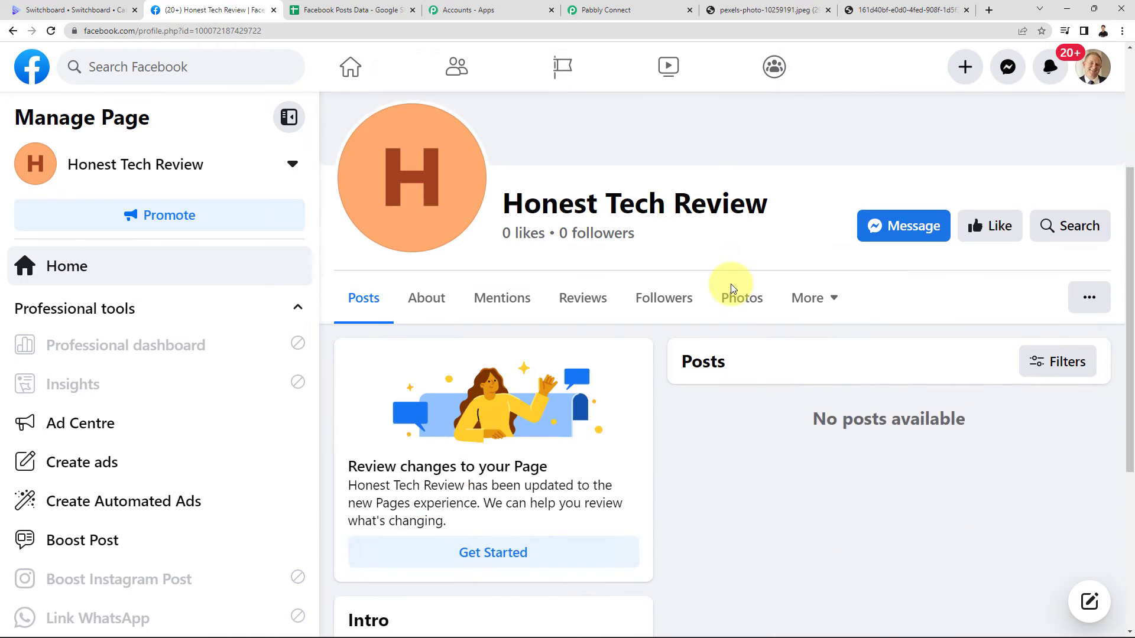
scroll(998, 380, up, 5)
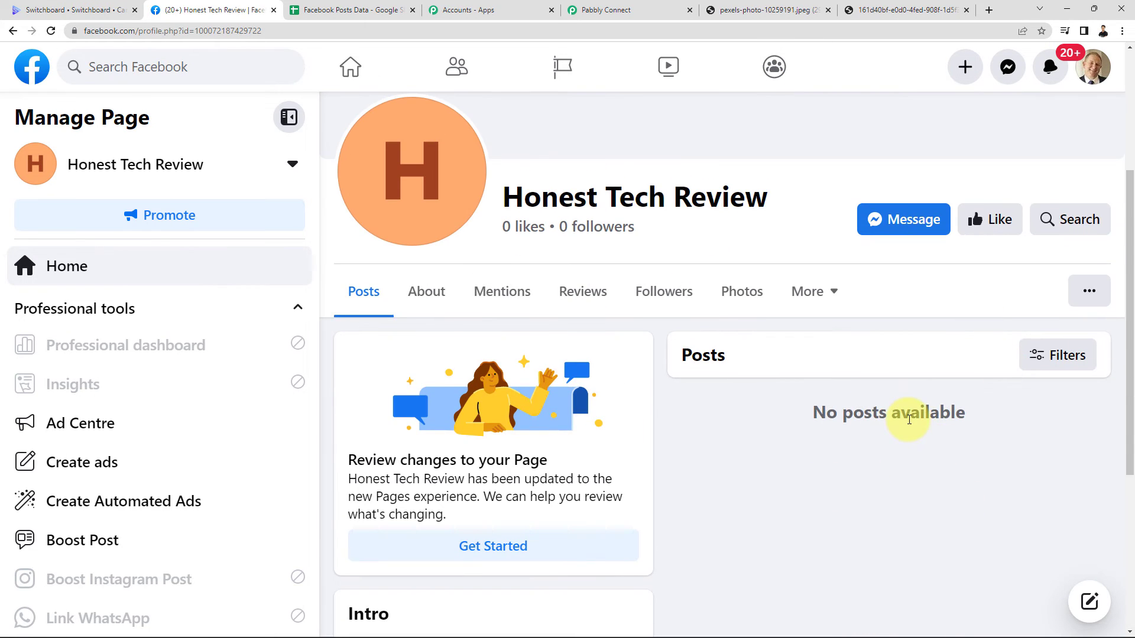
scroll(907, 418, up, 4)
Switch back to Pabbly Connect and set the target Facebook page to Honest Tech Review.
click(643, 10)
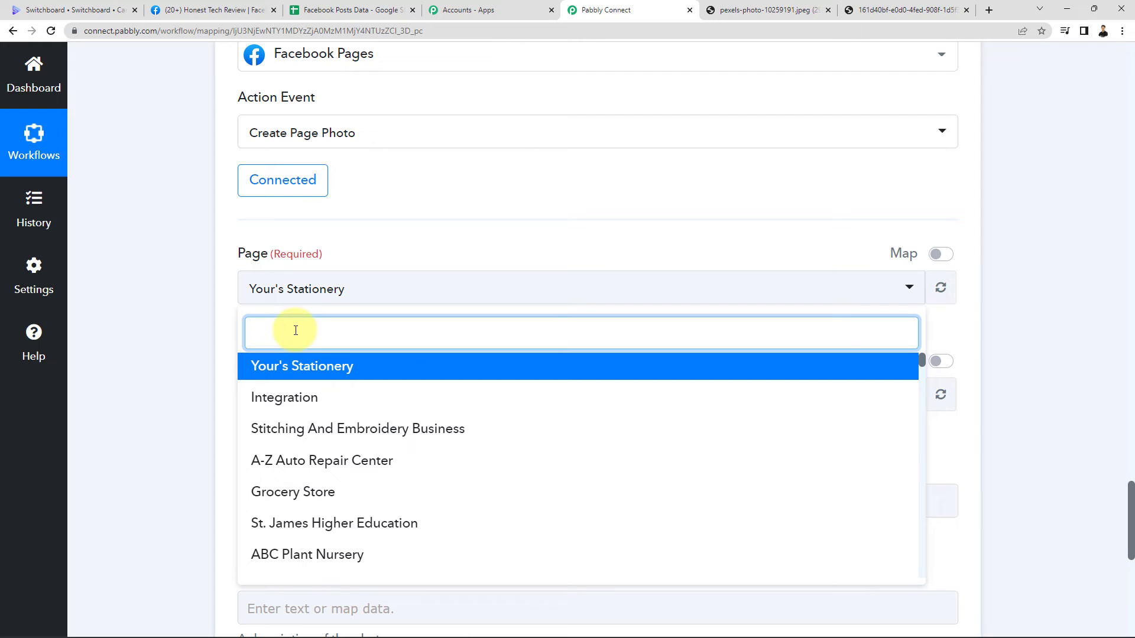
text(hon)
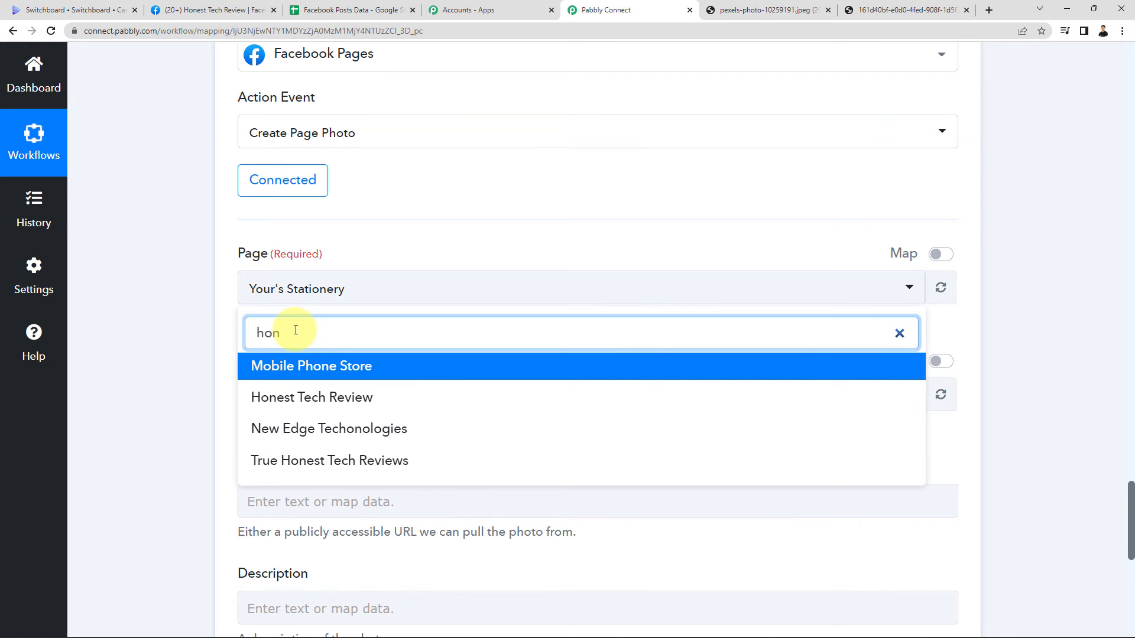
click(344, 399)
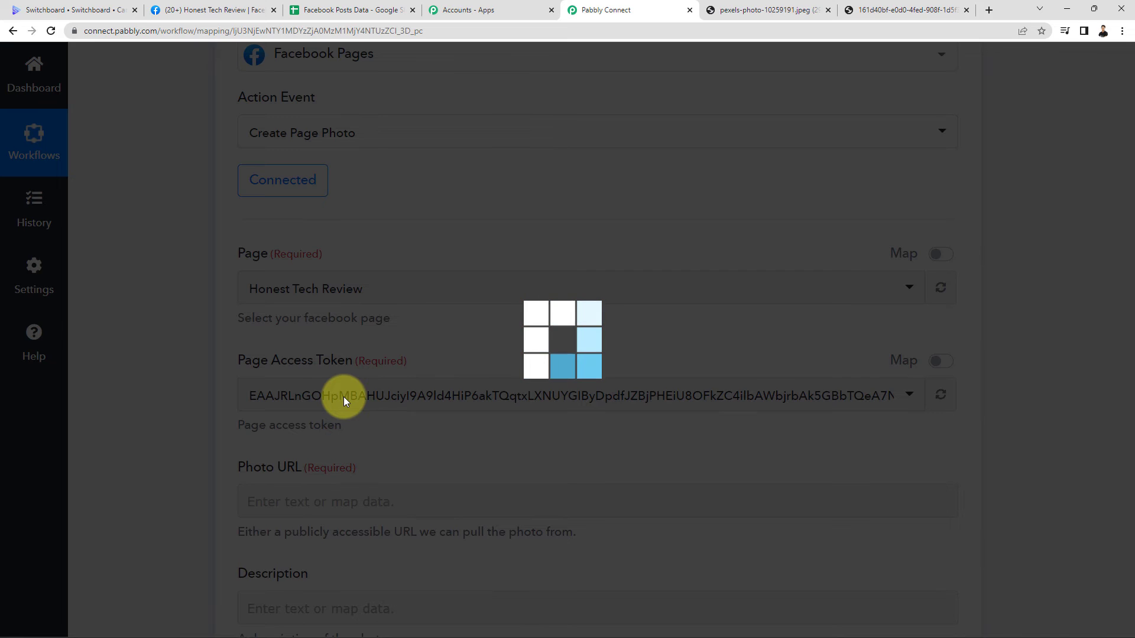
Map the Photo URL to the Sizes 0 Url value from the Switchboard Canvas Create Image(s) response.
scroll(169, 361, down, 2)
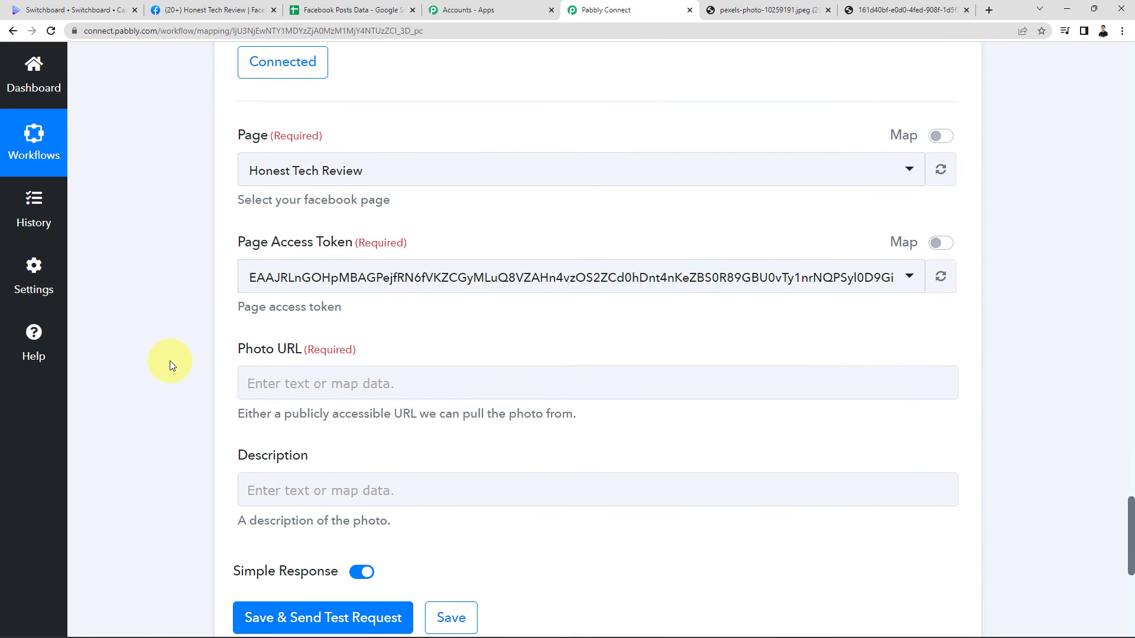
scroll(169, 360, down, 2)
click(251, 264)
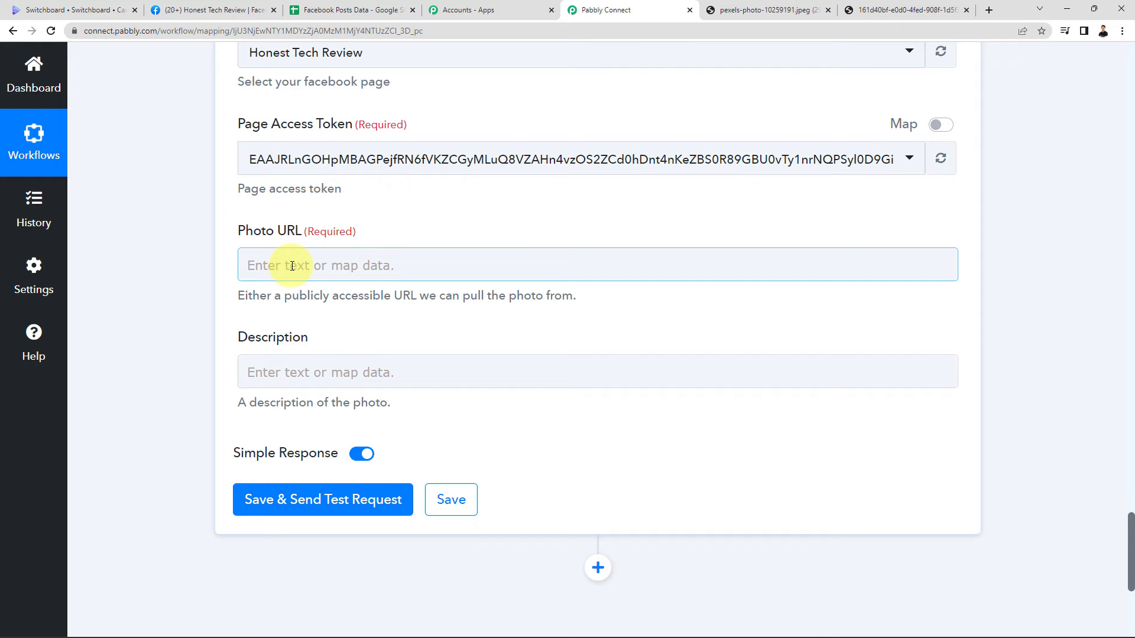
scroll(295, 272, up, 13)
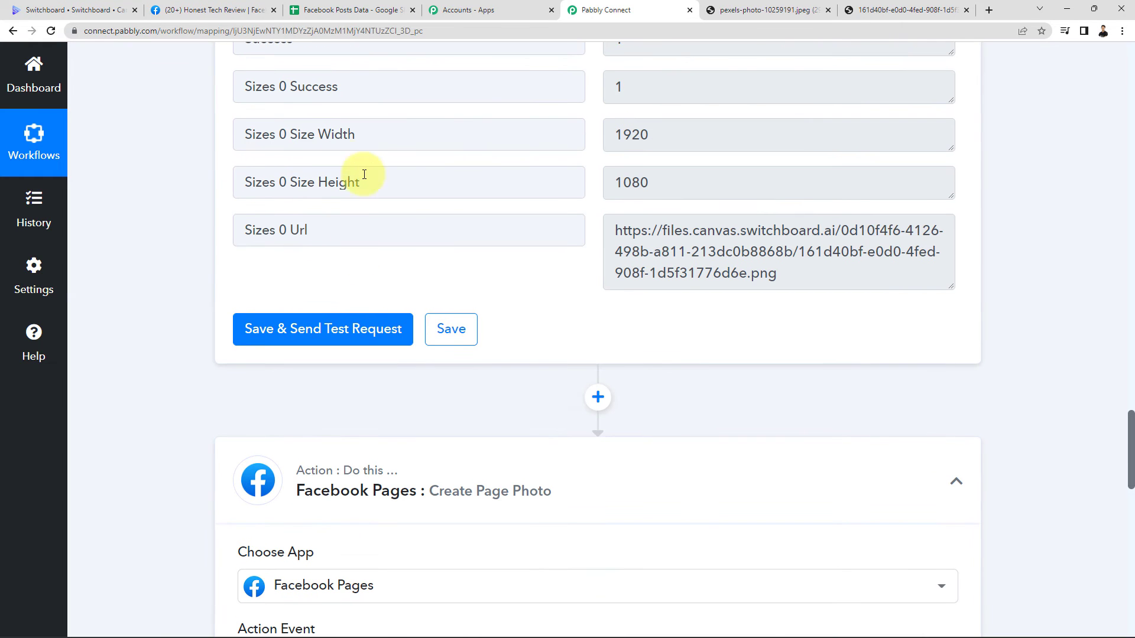
drag(836, 274, 527, 223)
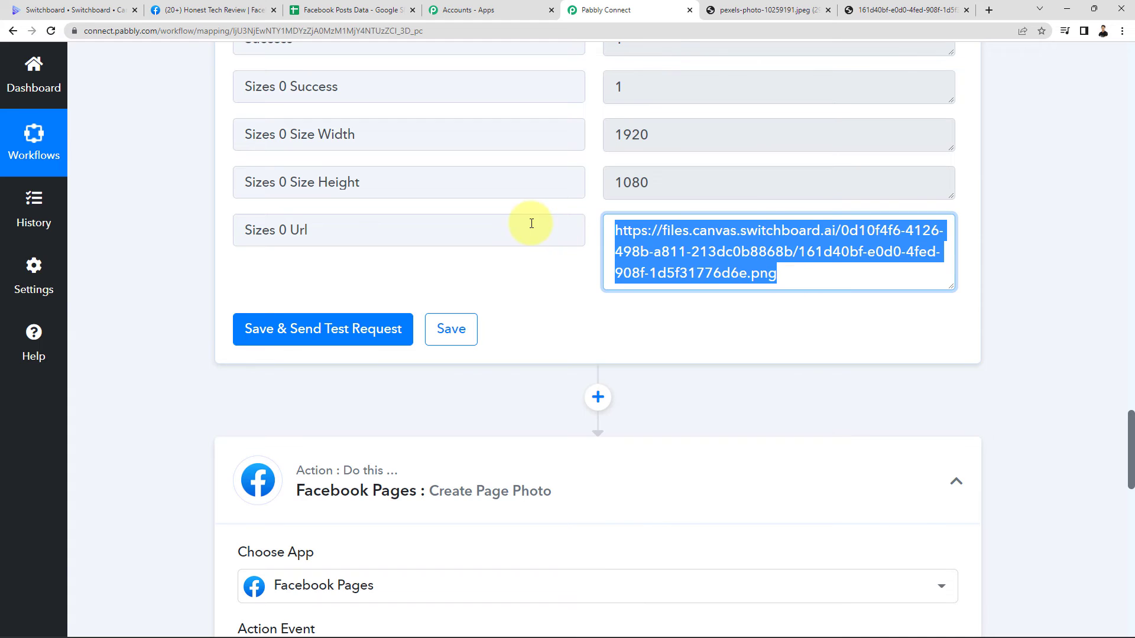
scroll(570, 294, down, 9)
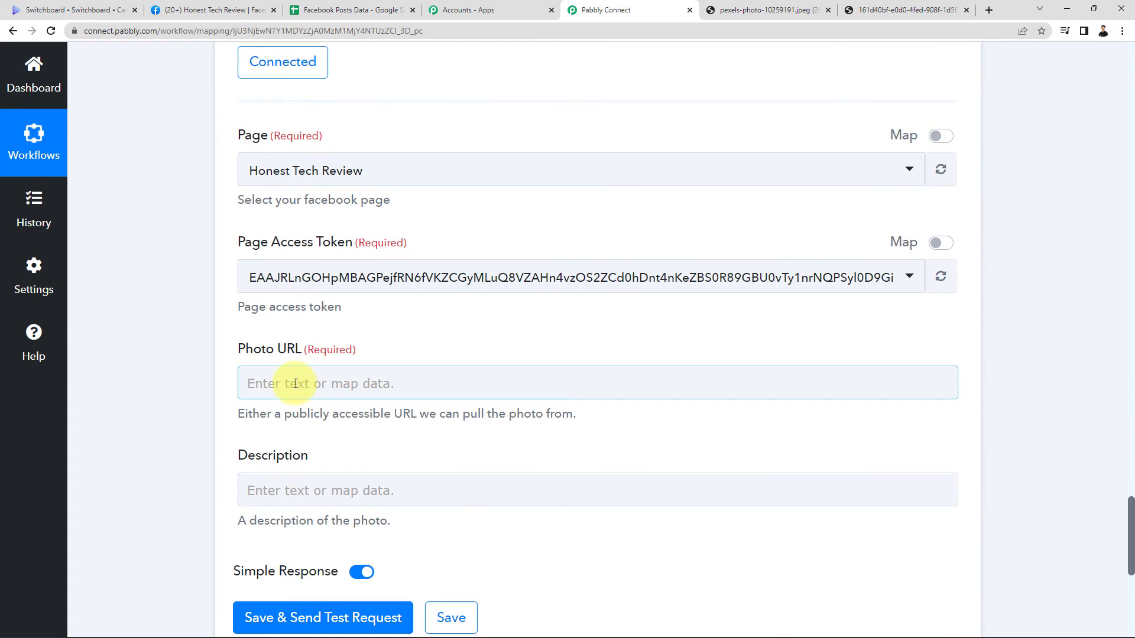
click(291, 381)
scroll(278, 466, down, 2)
click(381, 469)
scroll(381, 468, down, 2)
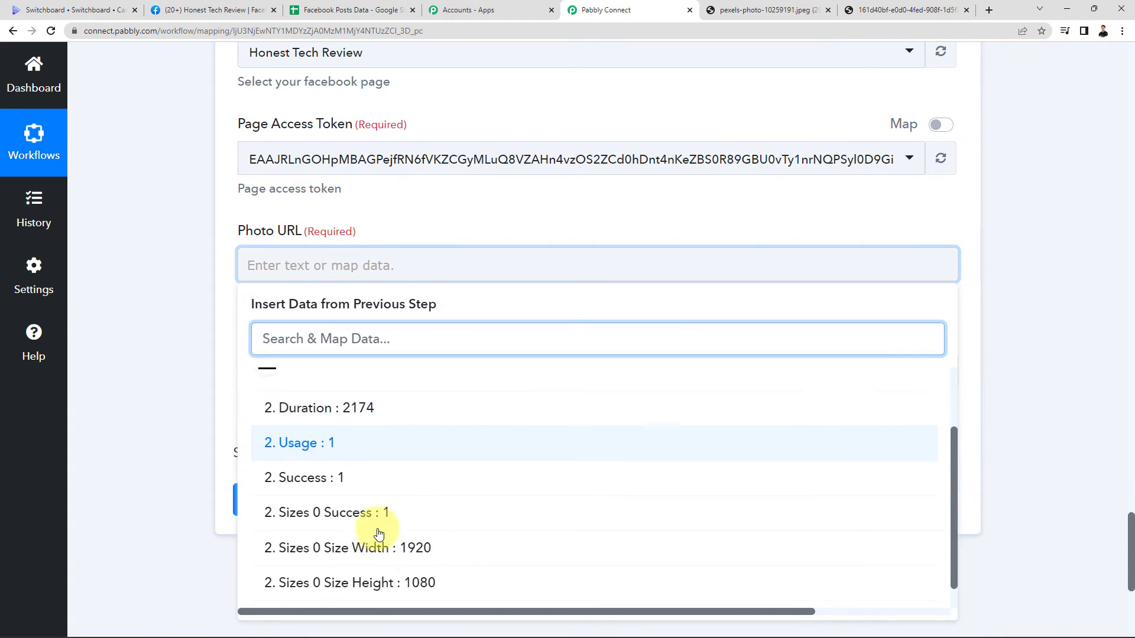
click(445, 589)
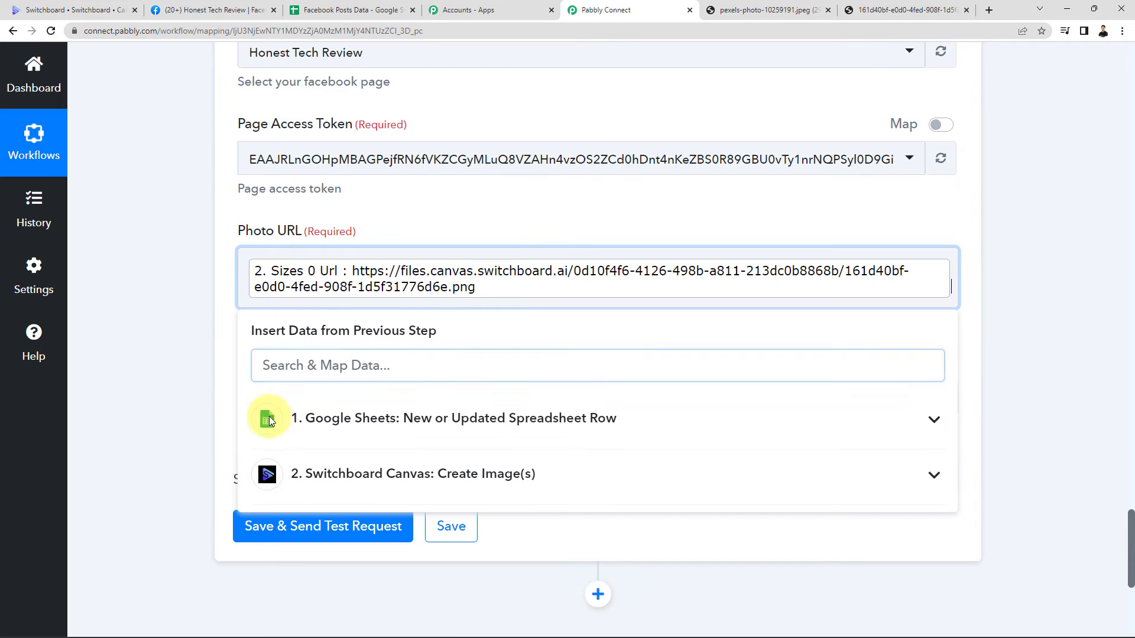
click(214, 354)
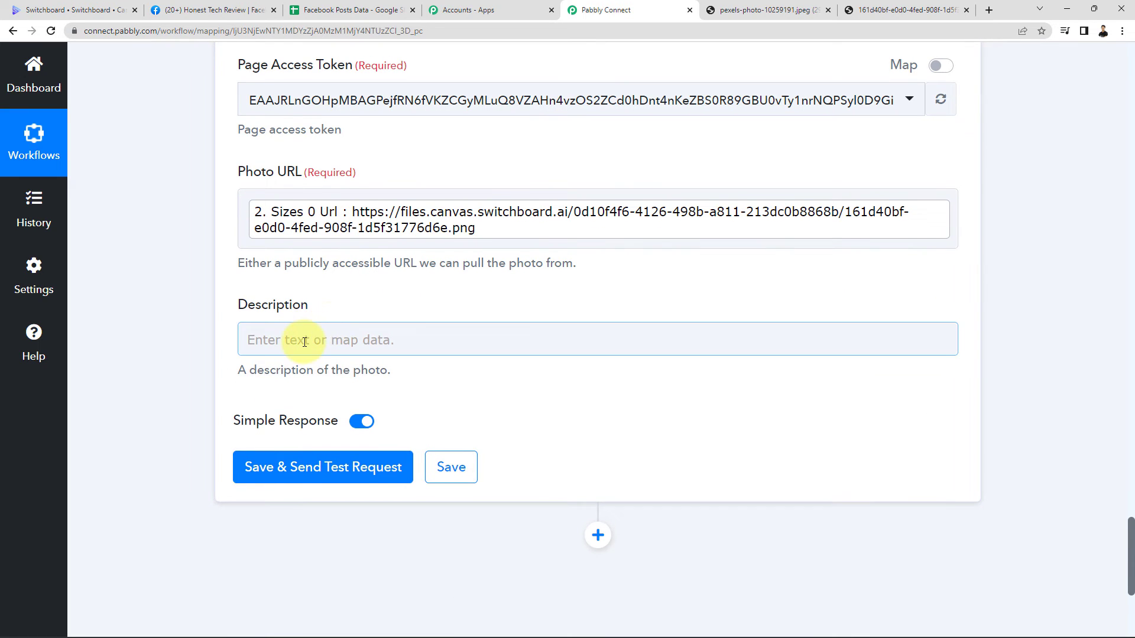
Map the photo's Description to the Caption value from the Google Sheets trigger.
click(304, 341)
click(357, 466)
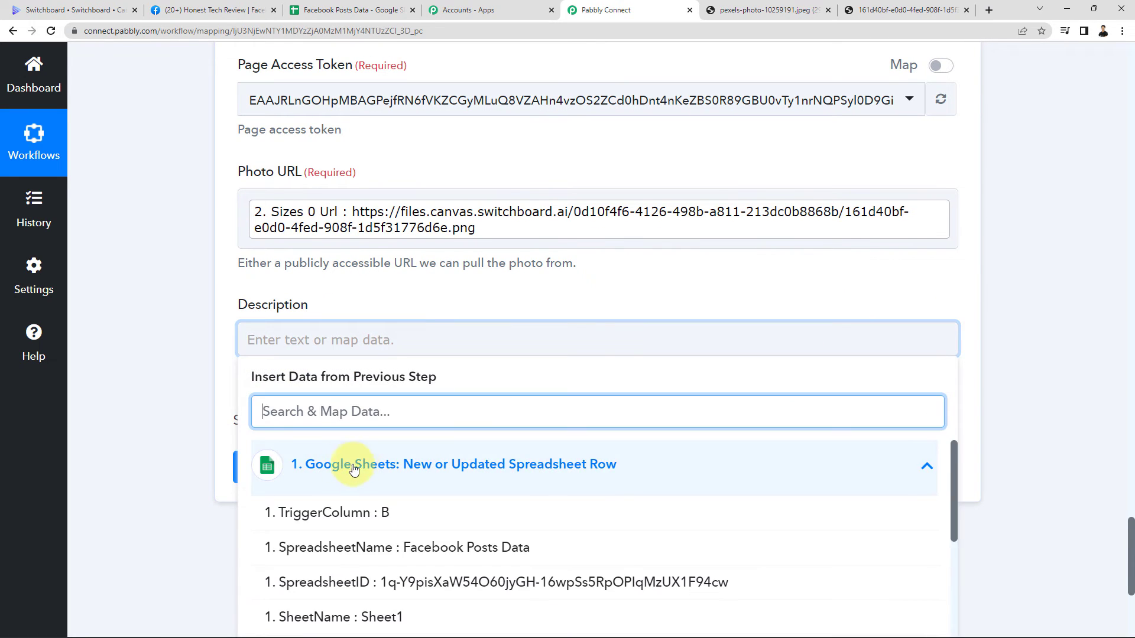
scroll(219, 469, down, 3)
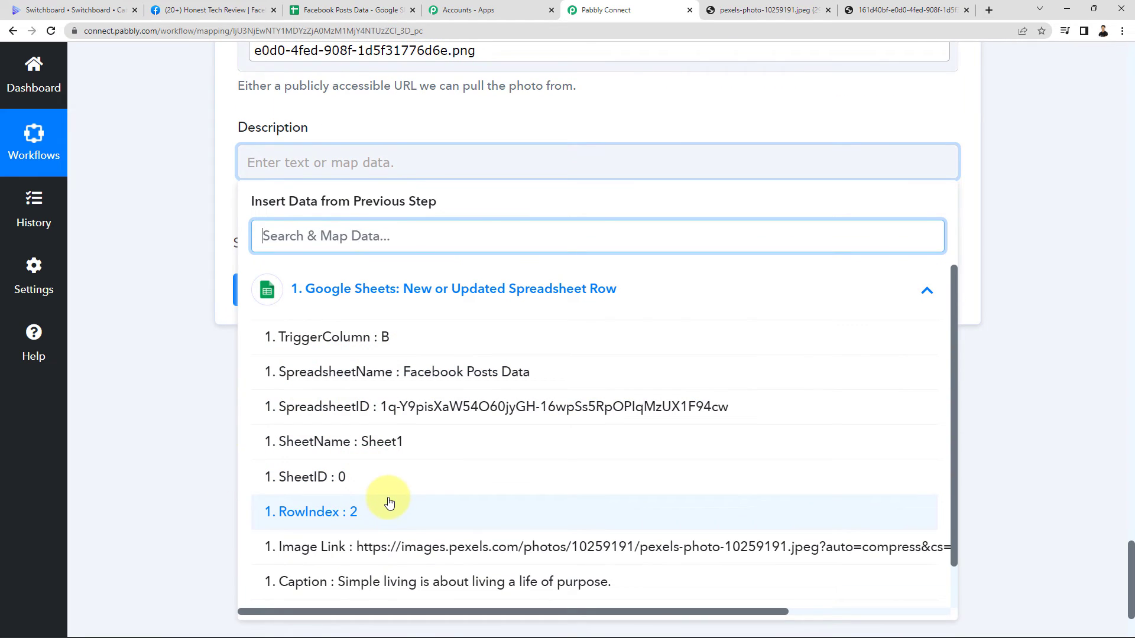
click(351, 579)
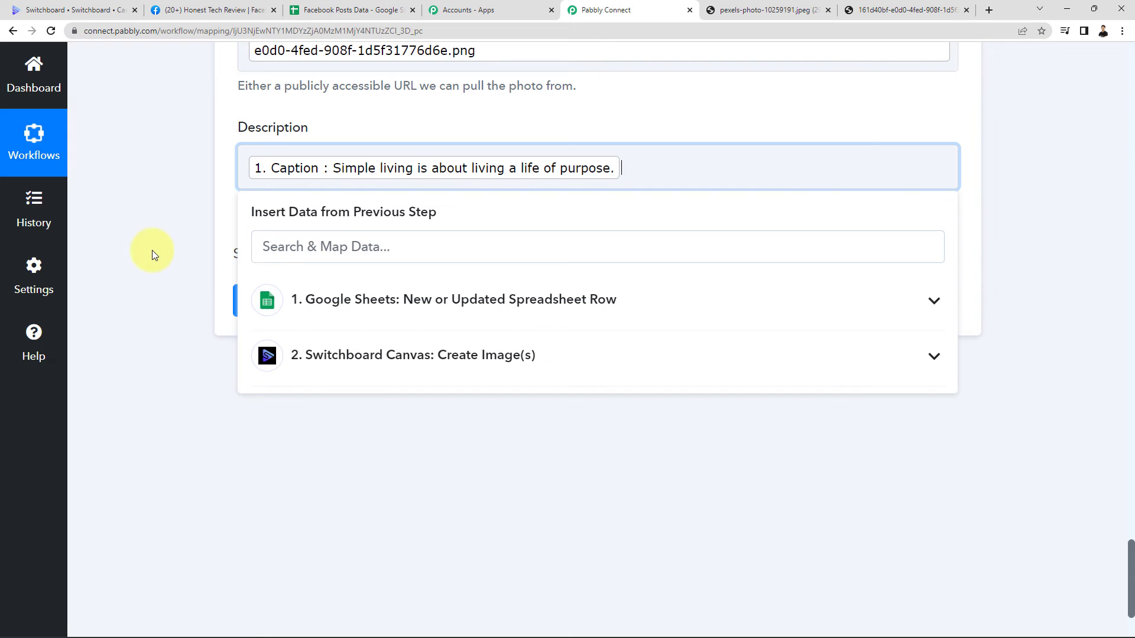
click(209, 311)
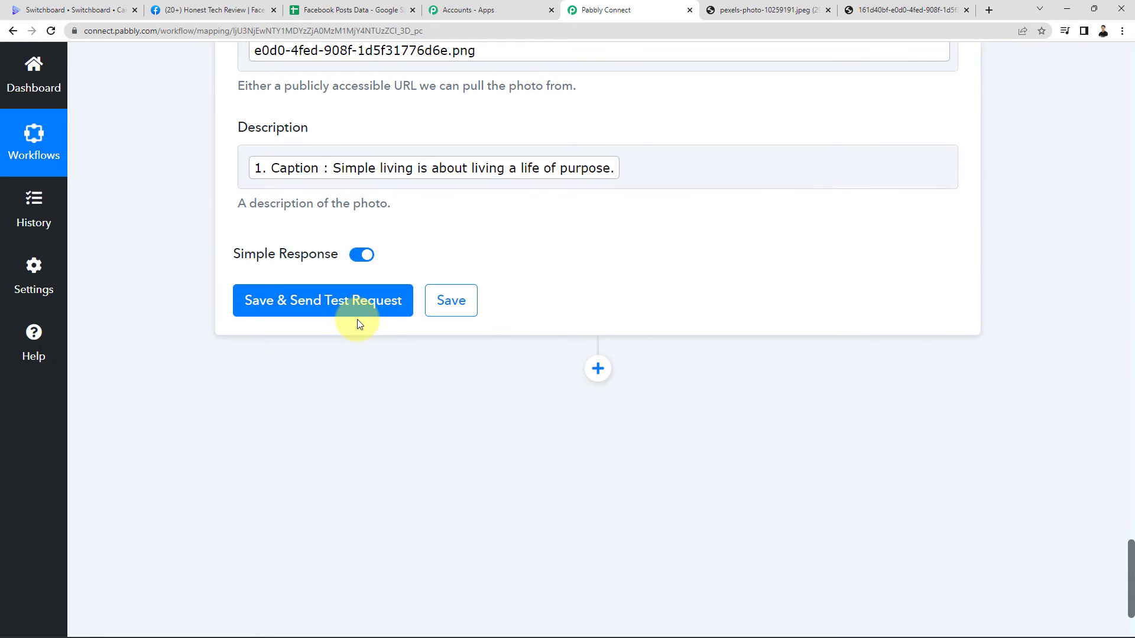
Check the Honest Tech Review page on Facebook, then return to Pabbly Connect, save the Create Page Photo action and send a test request.
click(204, 10)
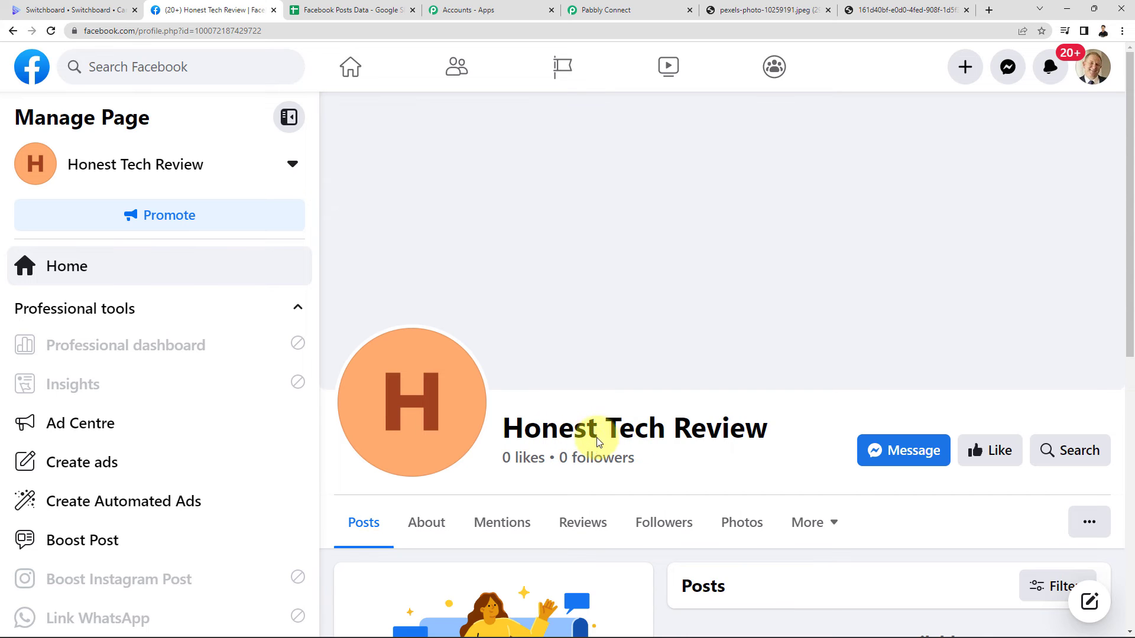
click(634, 5)
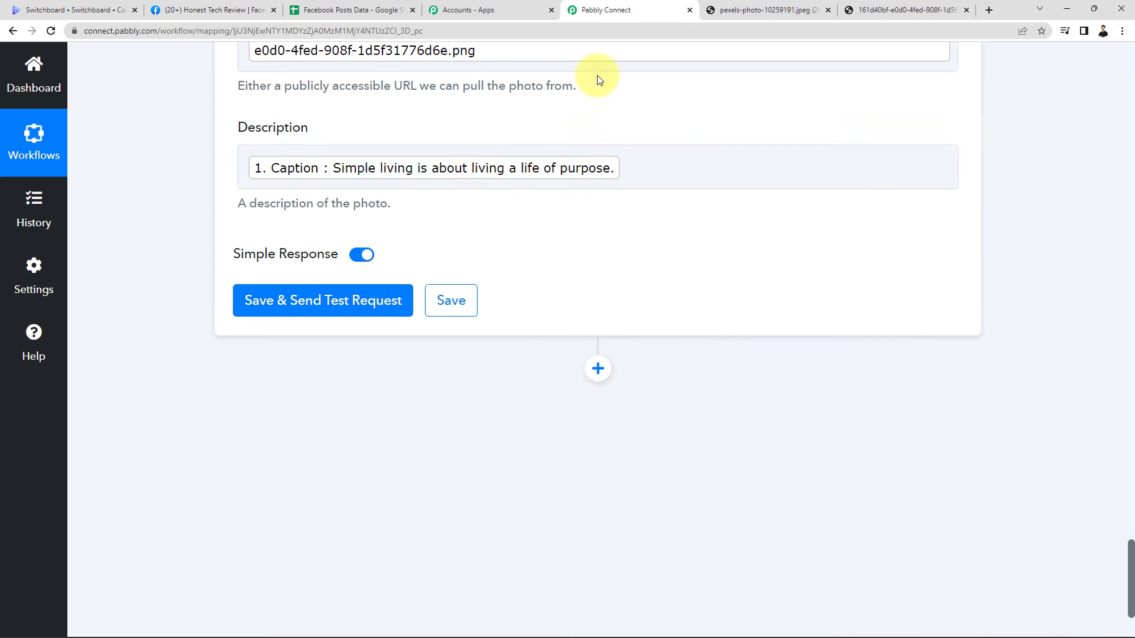
click(326, 306)
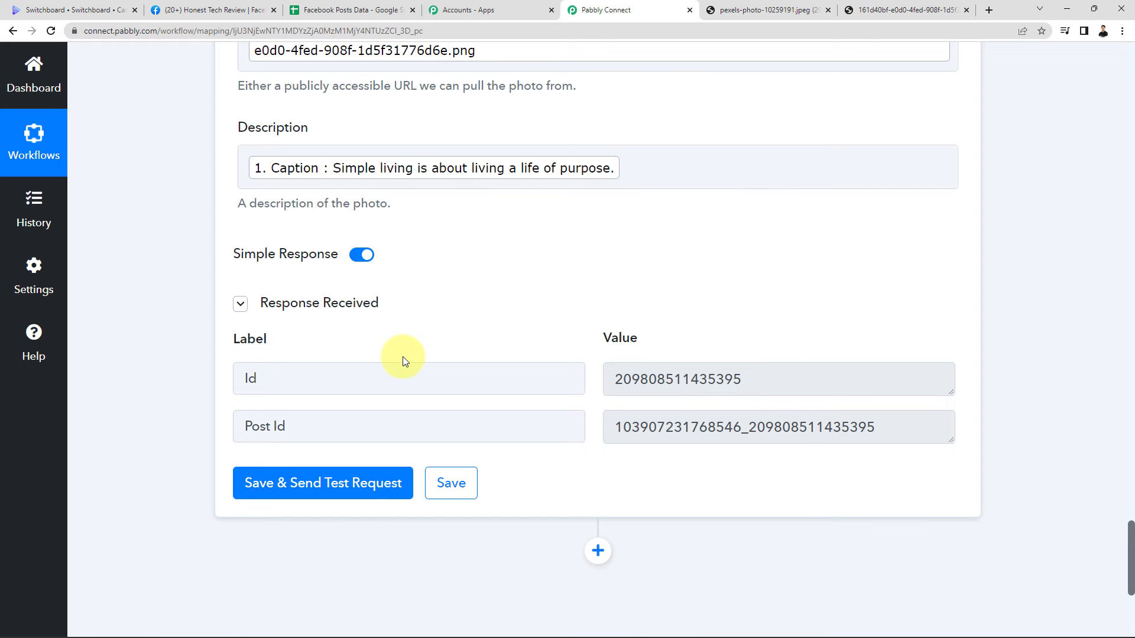
Switch to Facebook, reload the Honest Tech Review page, dismiss the page-changes notice and examine the newest post's caption and image.
click(215, 13)
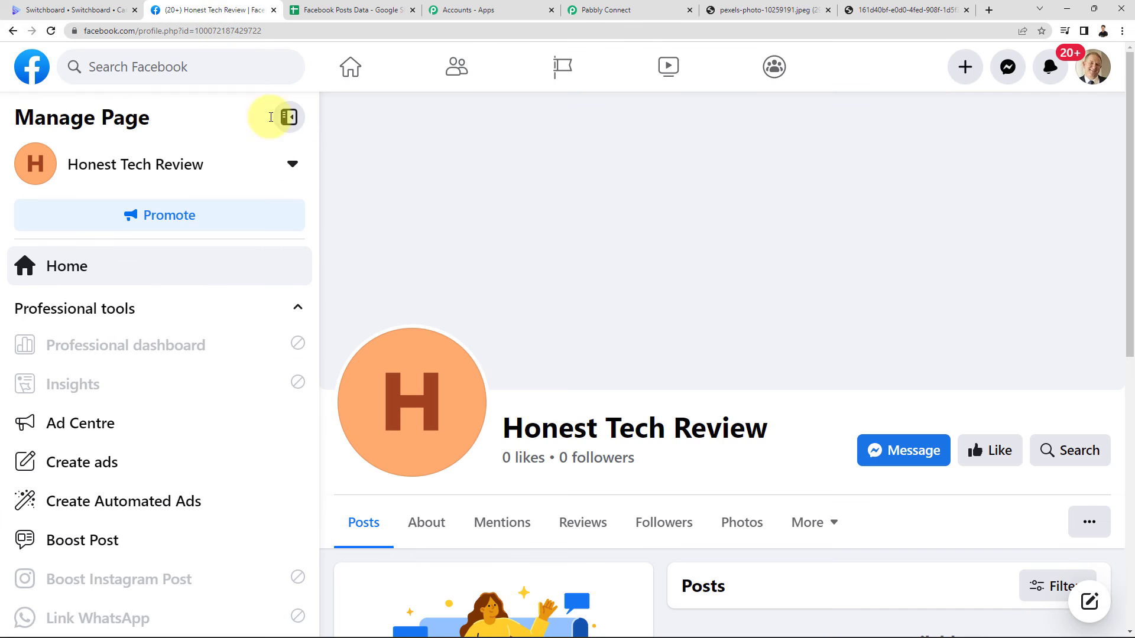
scroll(793, 273, down, 8)
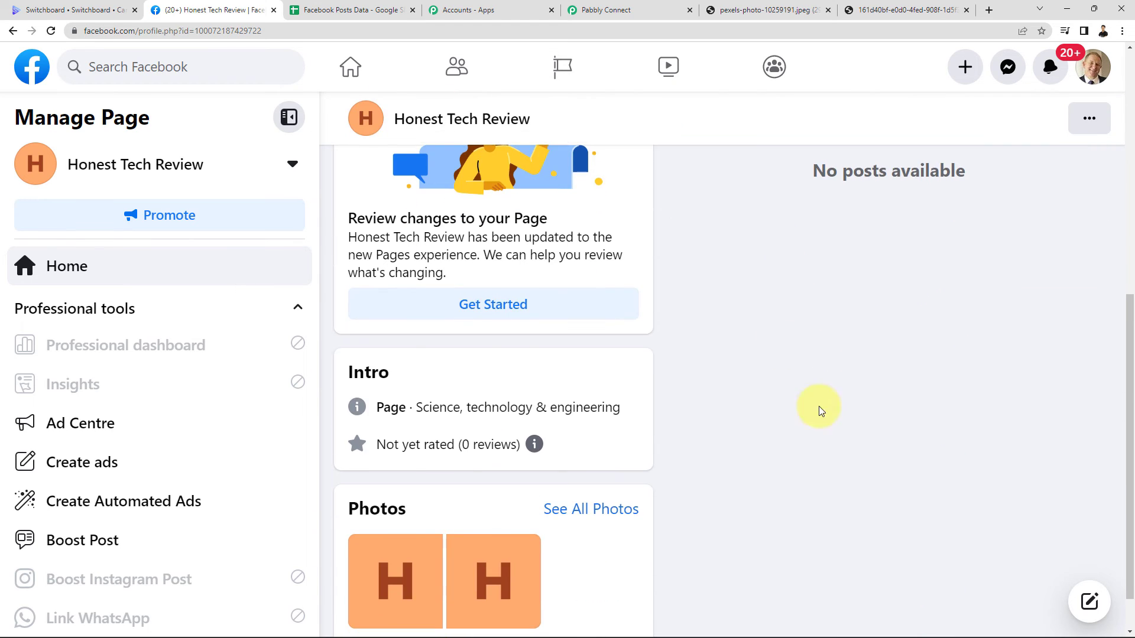
scroll(729, 335, up, 3)
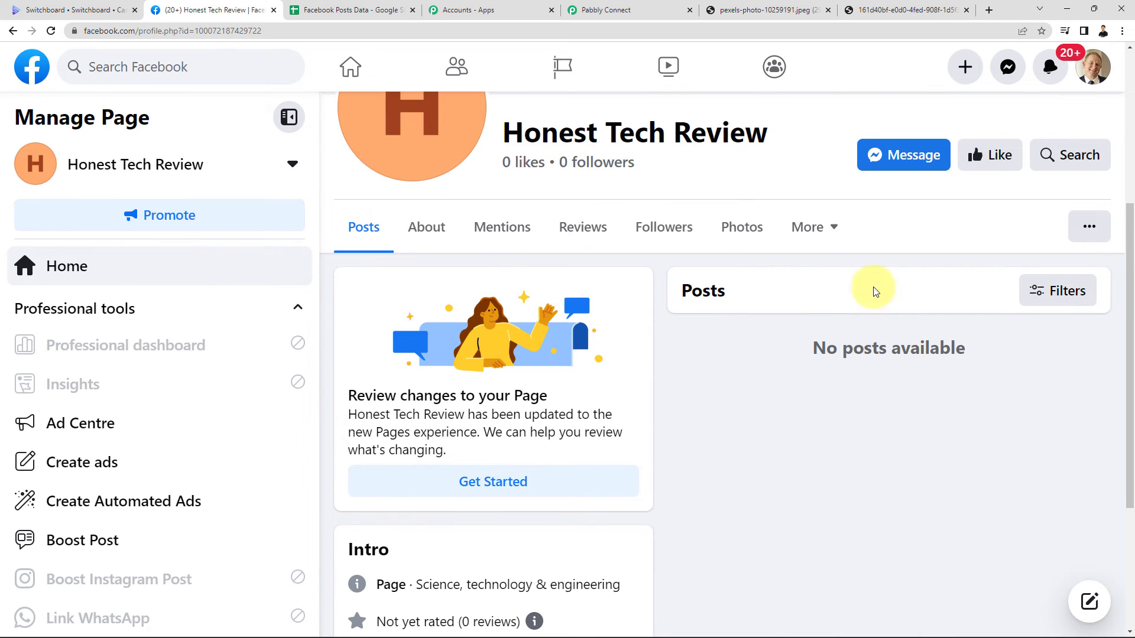
click(51, 30)
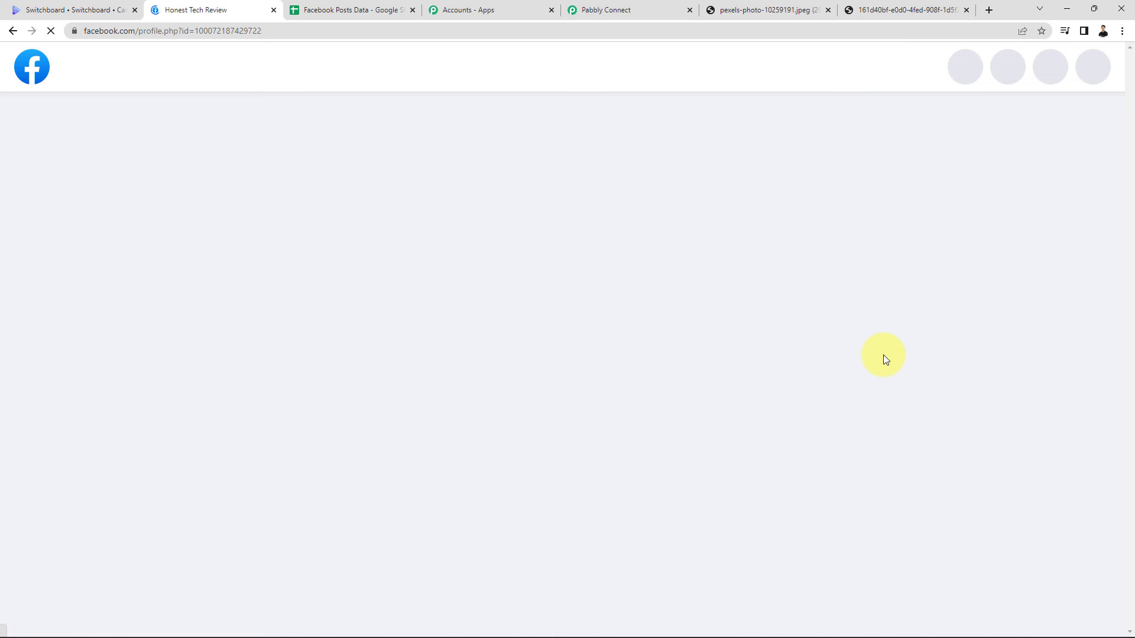
scroll(884, 355, down, 7)
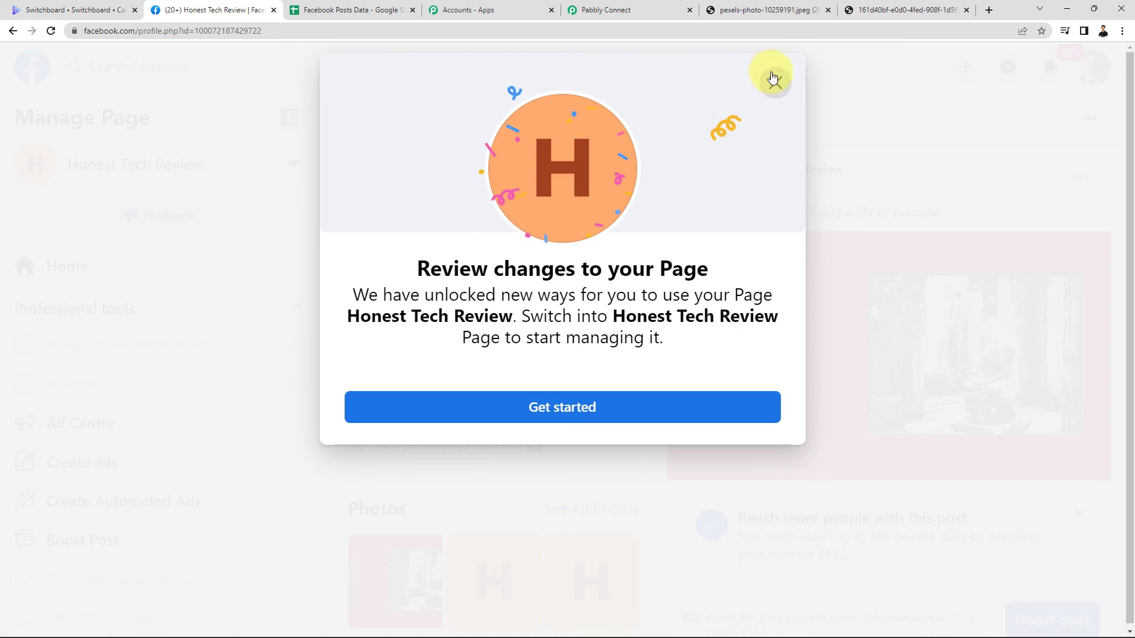
click(775, 83)
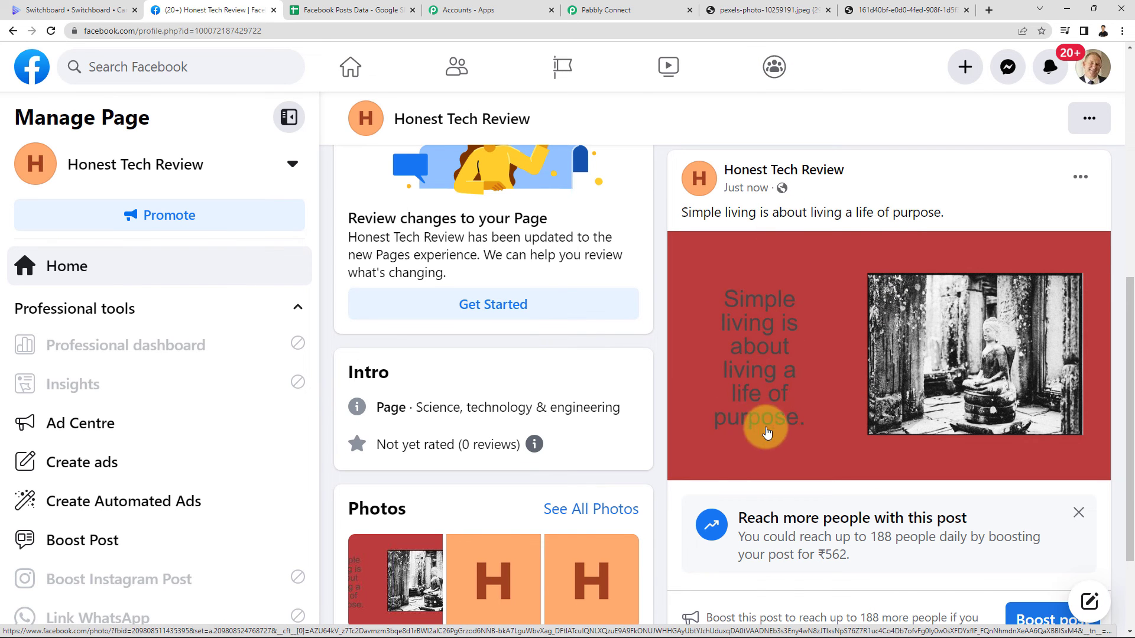
drag(682, 214, 977, 218)
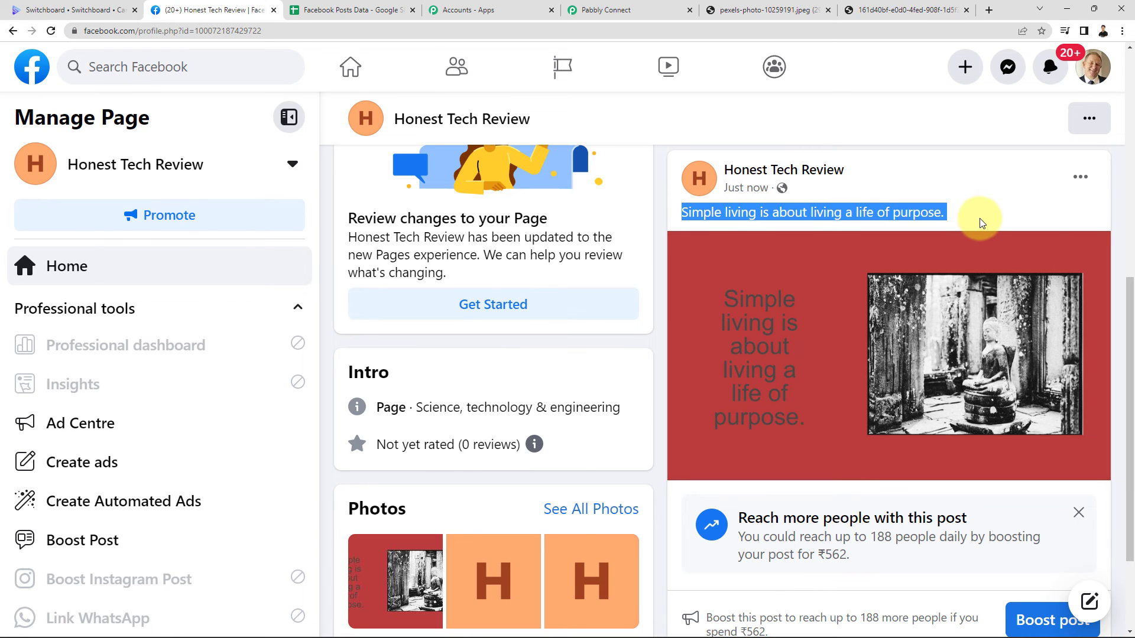
click(917, 220)
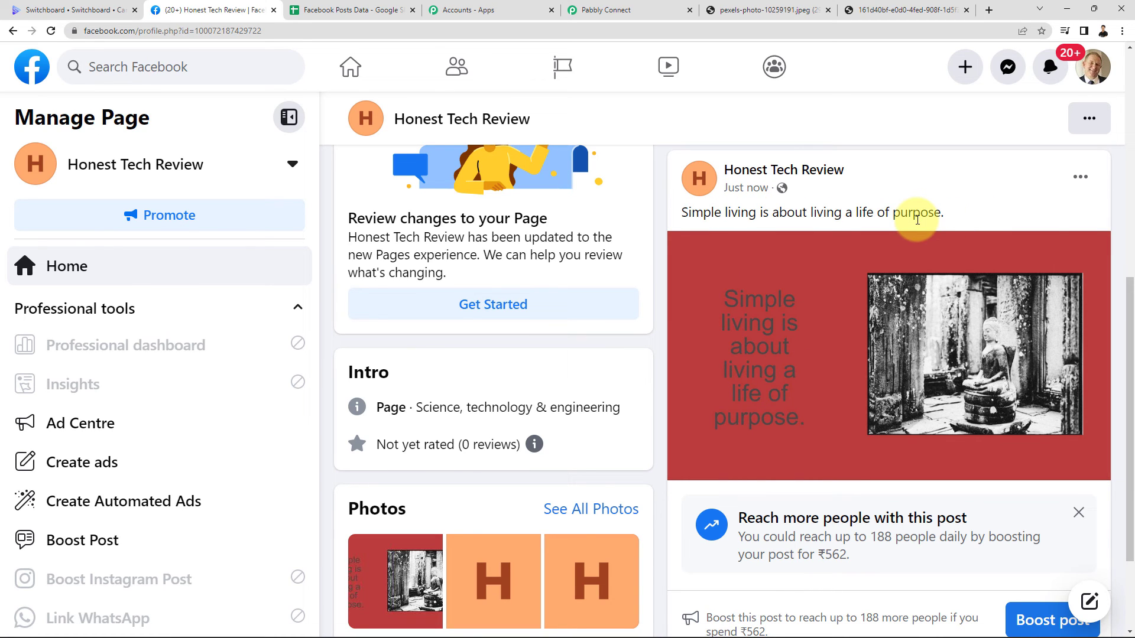
Return to Pabbly Connect, save the Facebook Pages Create Page Photo action and collapse all the workflow steps.
click(701, 16)
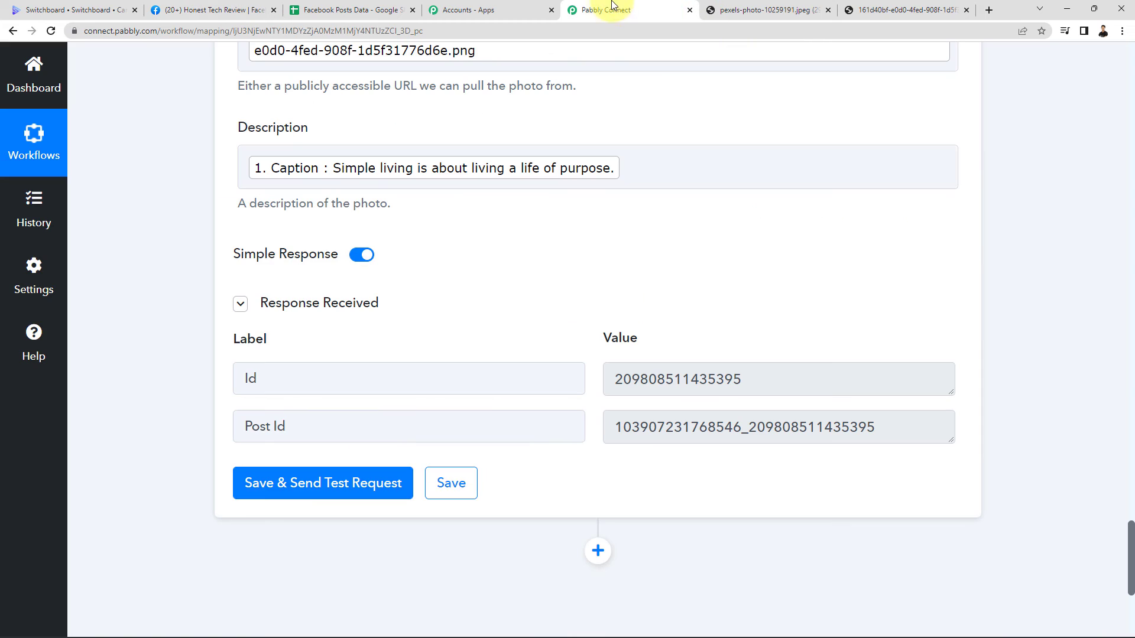
click(463, 486)
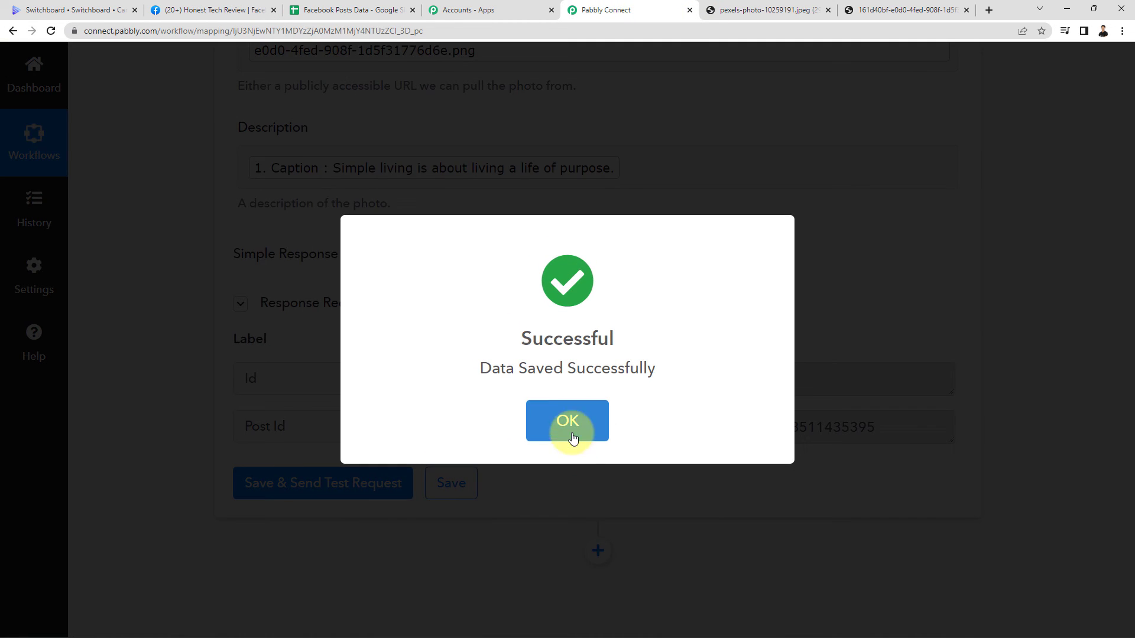
click(572, 429)
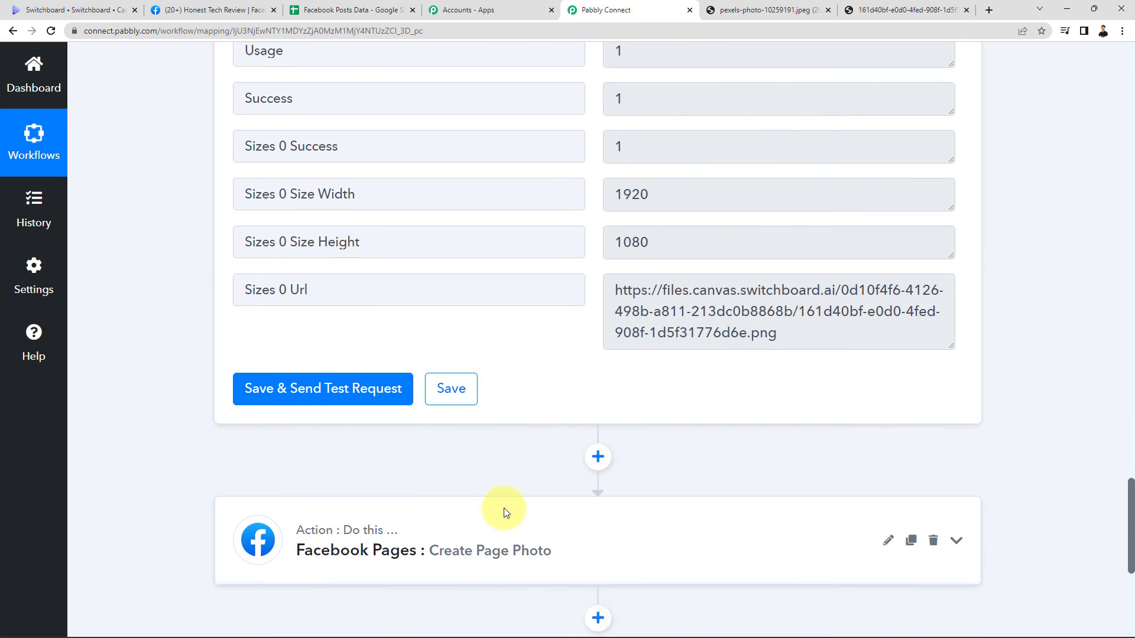
scroll(504, 513, up, 15)
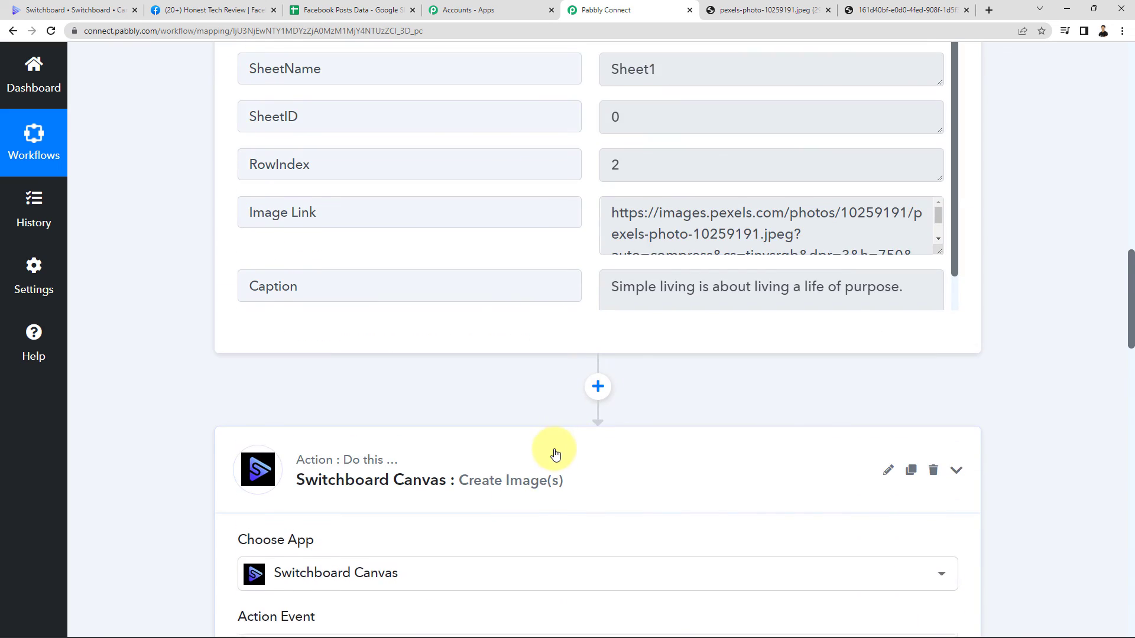
scroll(555, 454, up, 20)
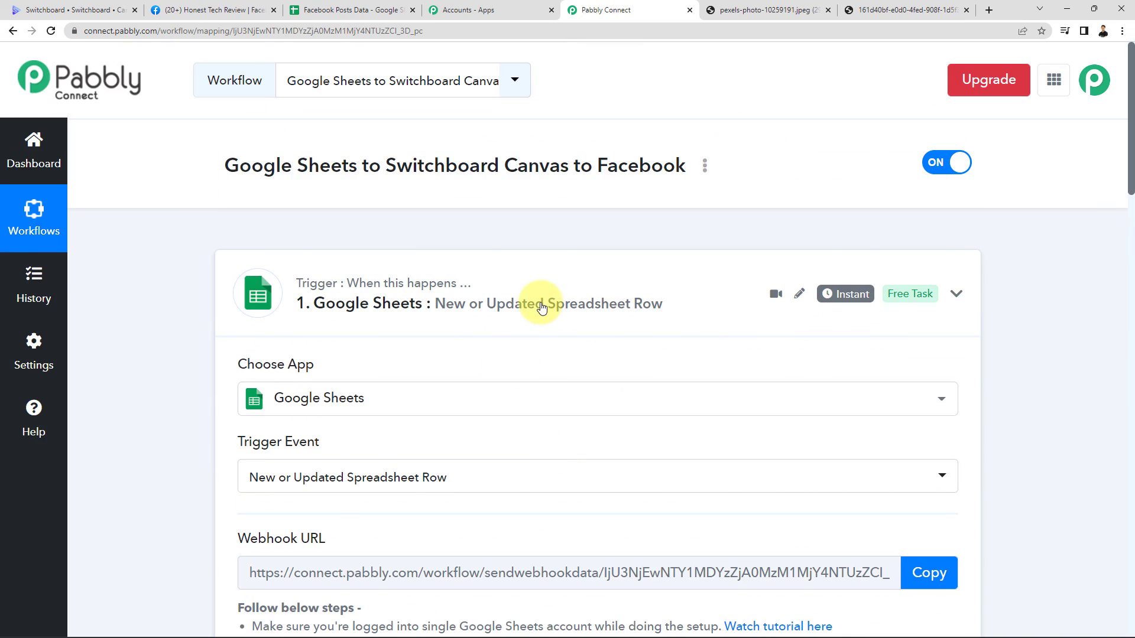
click(542, 307)
Review the Caption and Image Link in row 2 of the Facebook Posts Data sheet, then the collapsed workflow steps in Pabbly Connect.
click(349, 10)
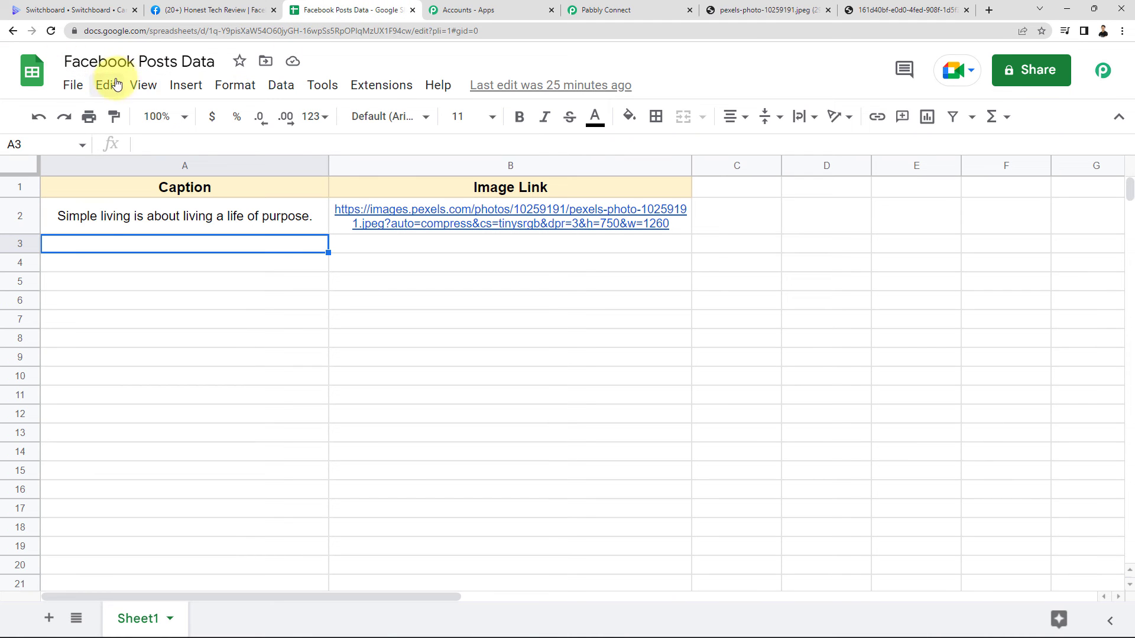
click(205, 223)
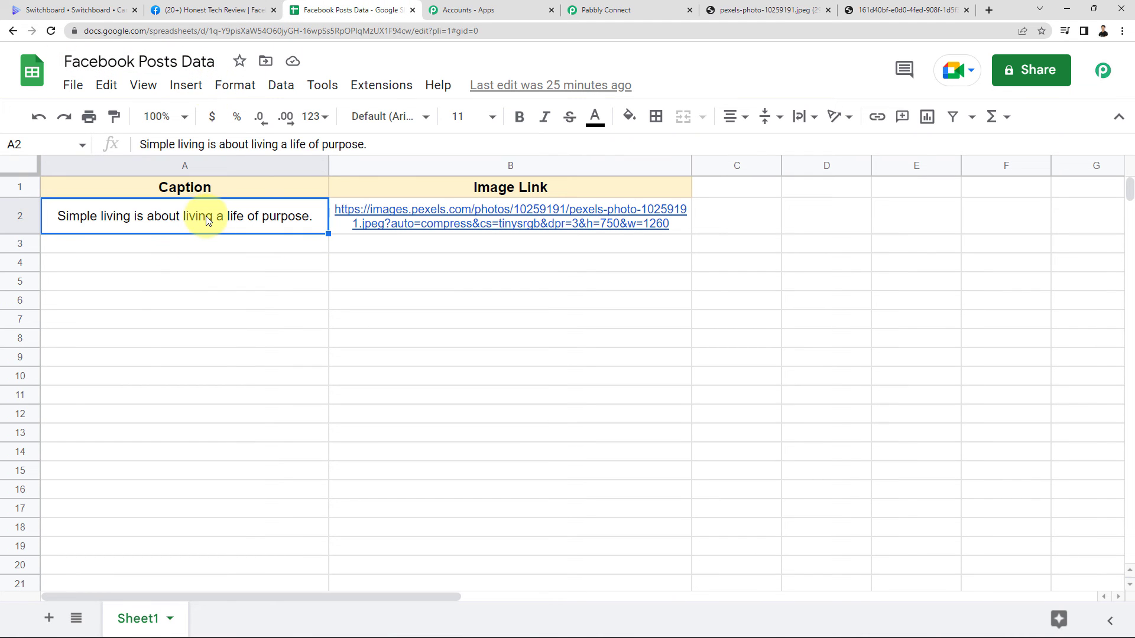
click(510, 214)
click(242, 265)
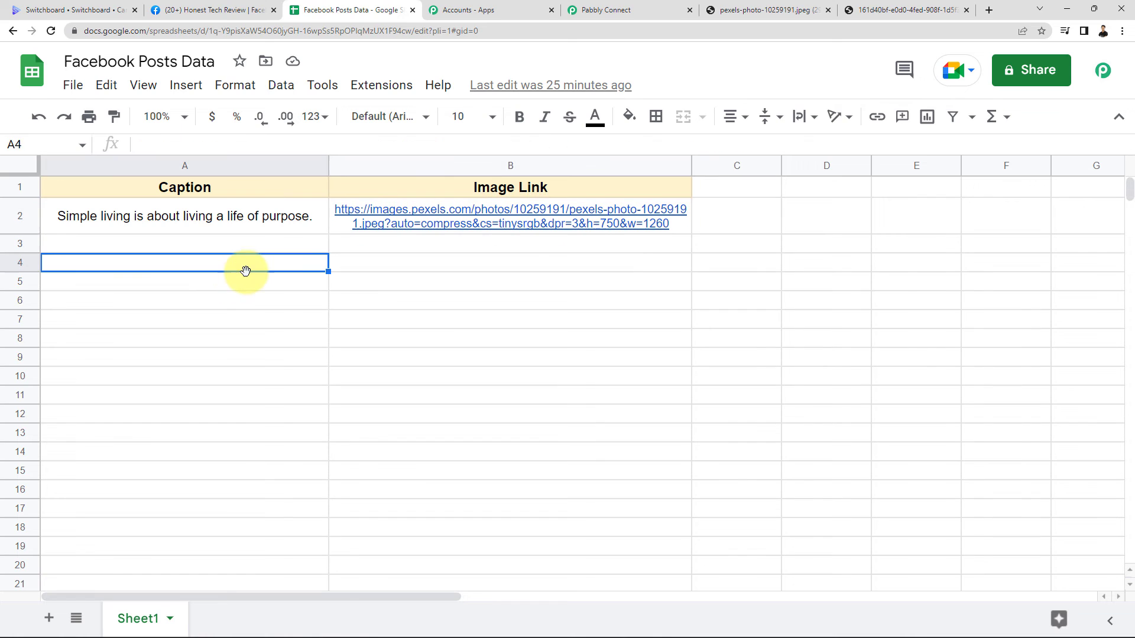
click(598, 10)
scroll(438, 297, down, 2)
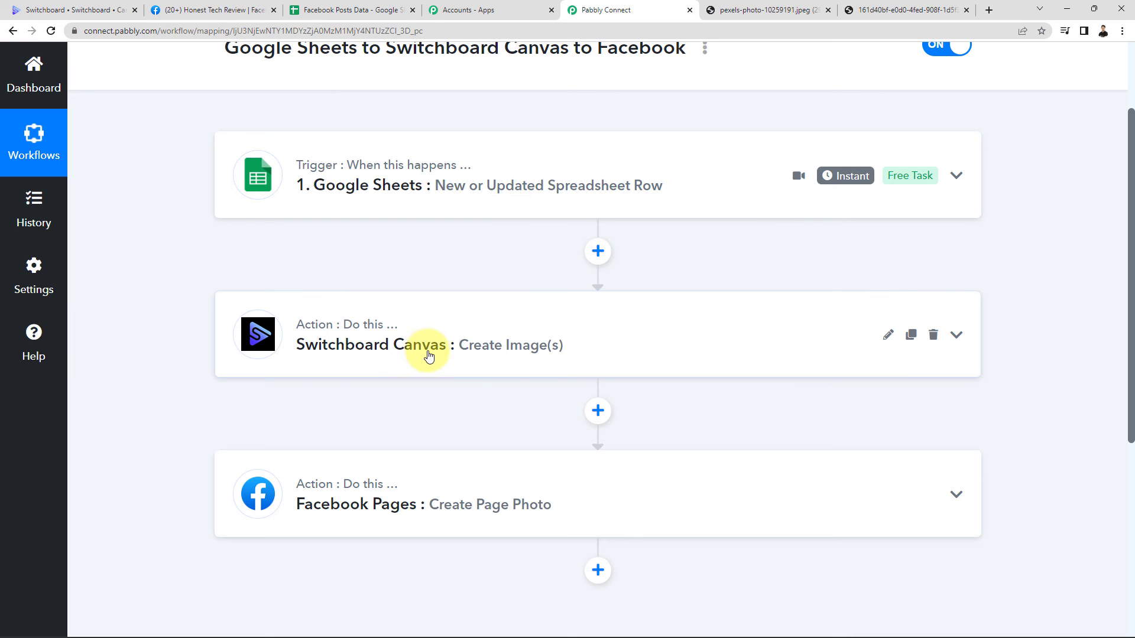
scroll(429, 355, down, 2)
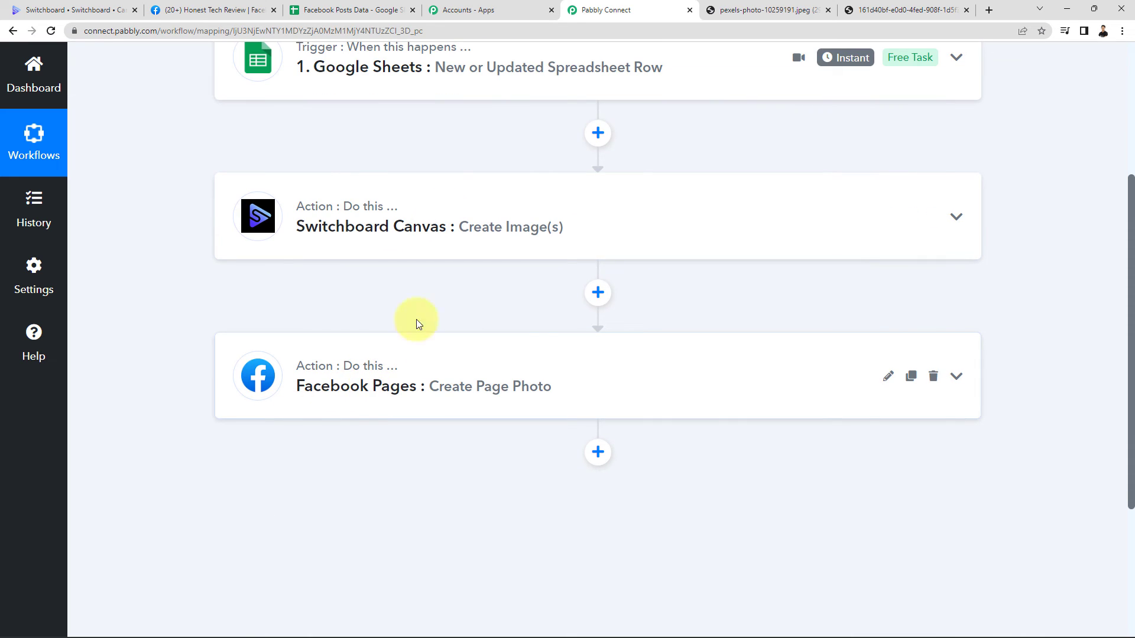
Check the published post's caption and image on the Honest Tech Review Facebook page, then return to the workflow overview in Pabbly Connect.
click(196, 10)
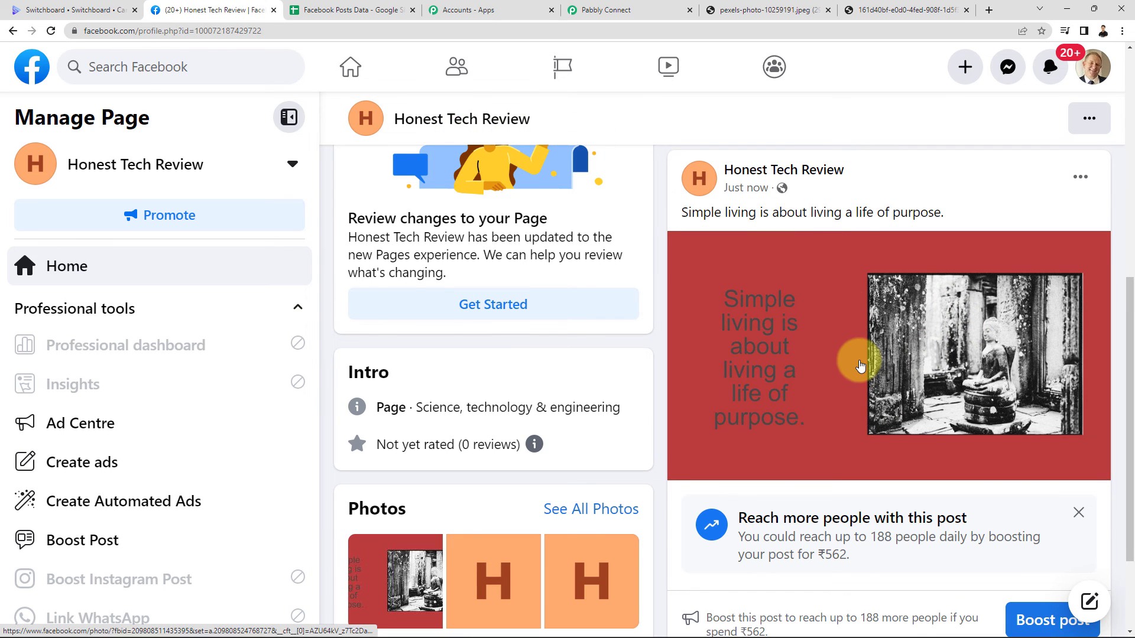
drag(684, 215, 943, 217)
click(953, 217)
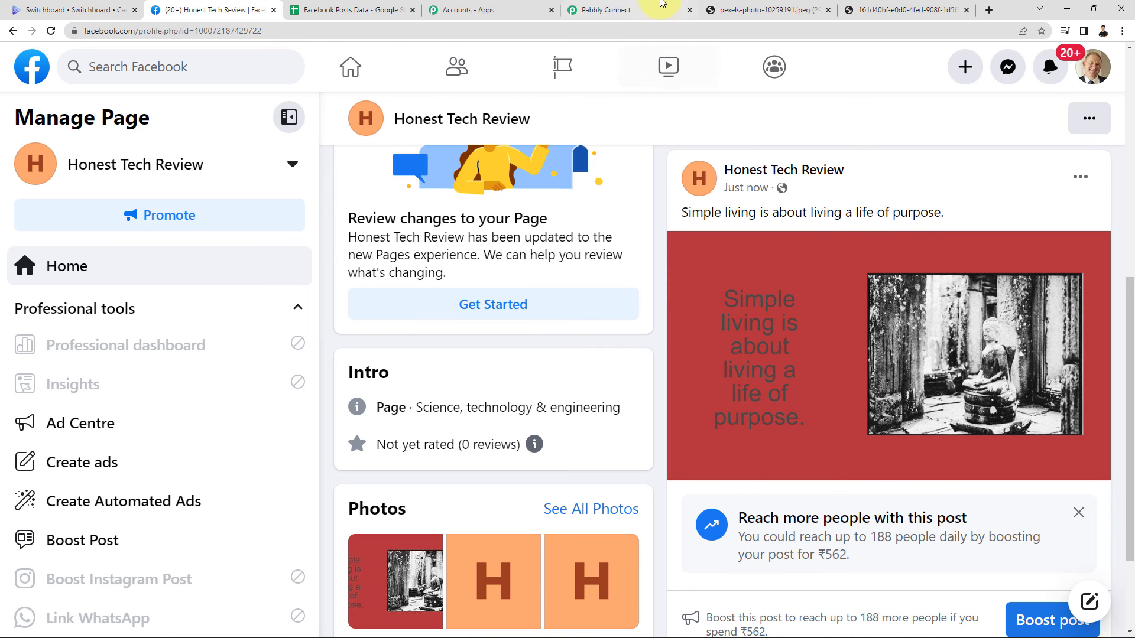
click(650, 7)
scroll(752, 390, up, 4)
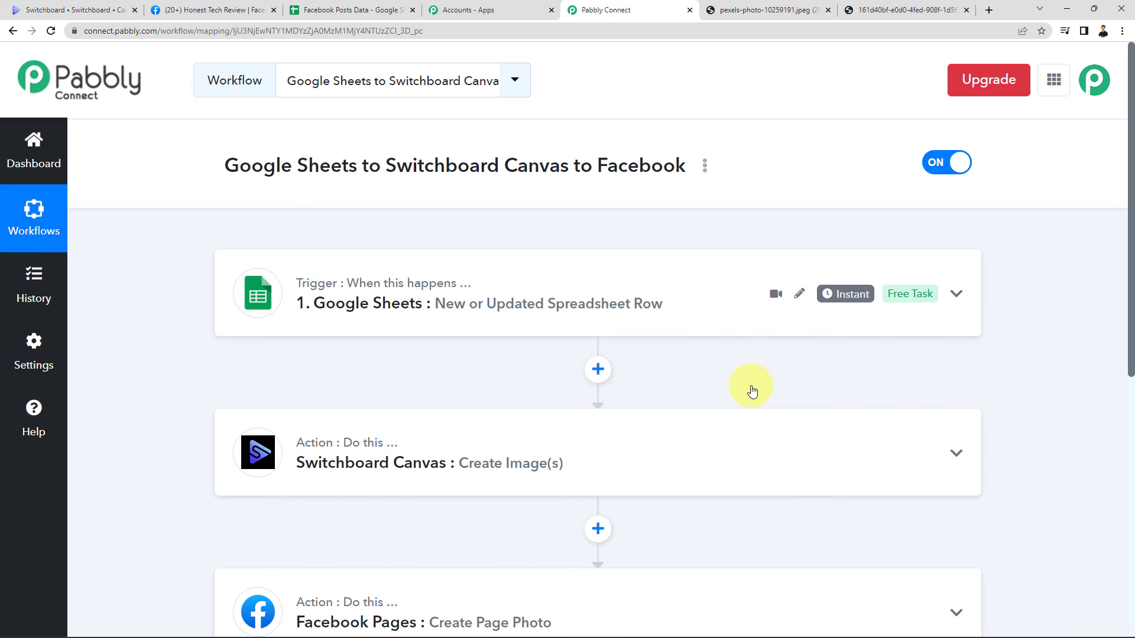
Inspect the row 3 cells under Caption and Image Link in the Google sheet, then switch back to Pabbly Connect.
click(353, 9)
click(185, 243)
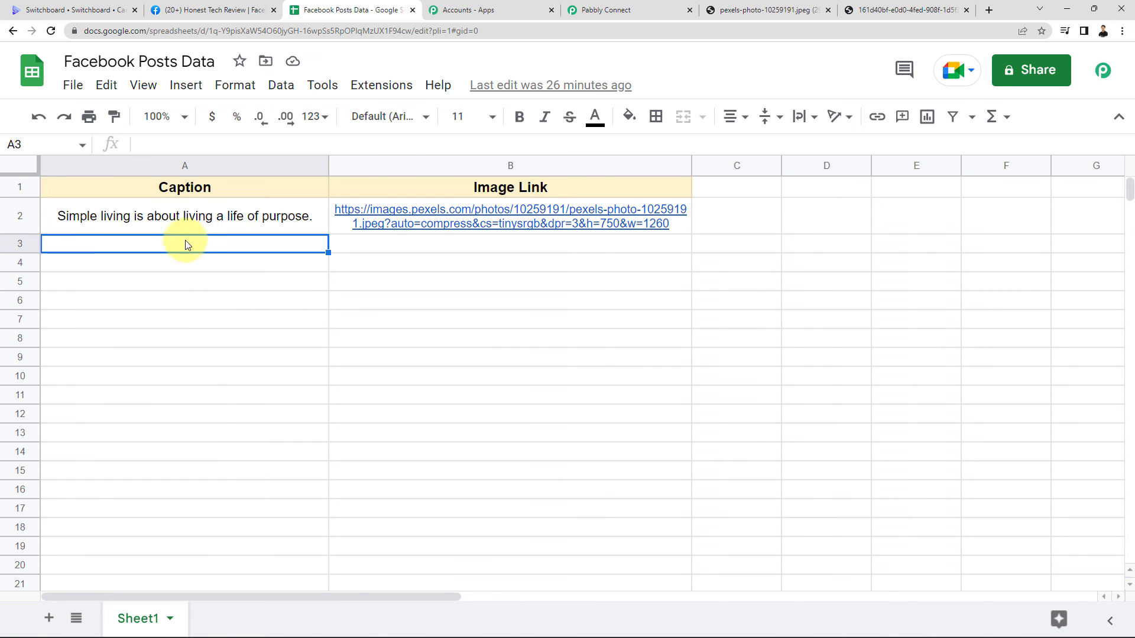
click(552, 244)
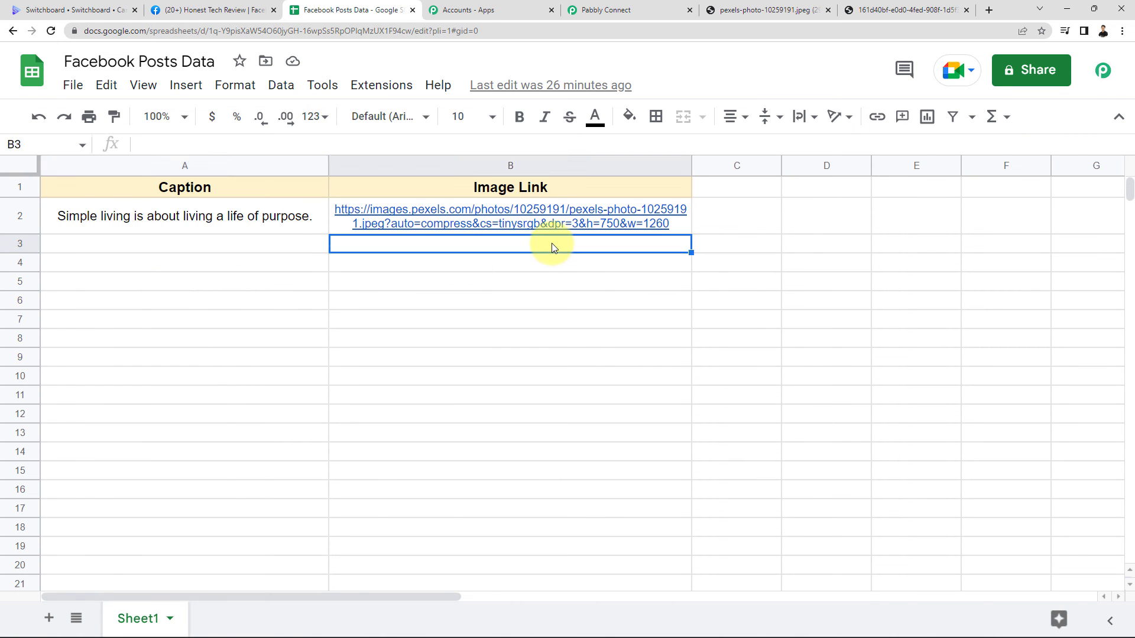
click(591, 10)
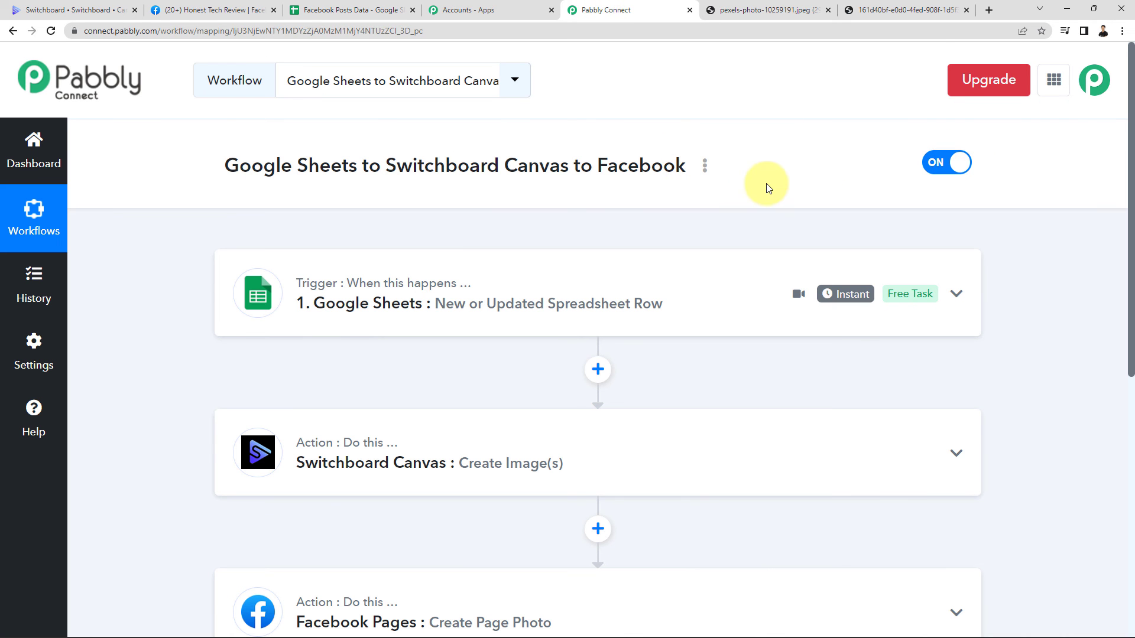